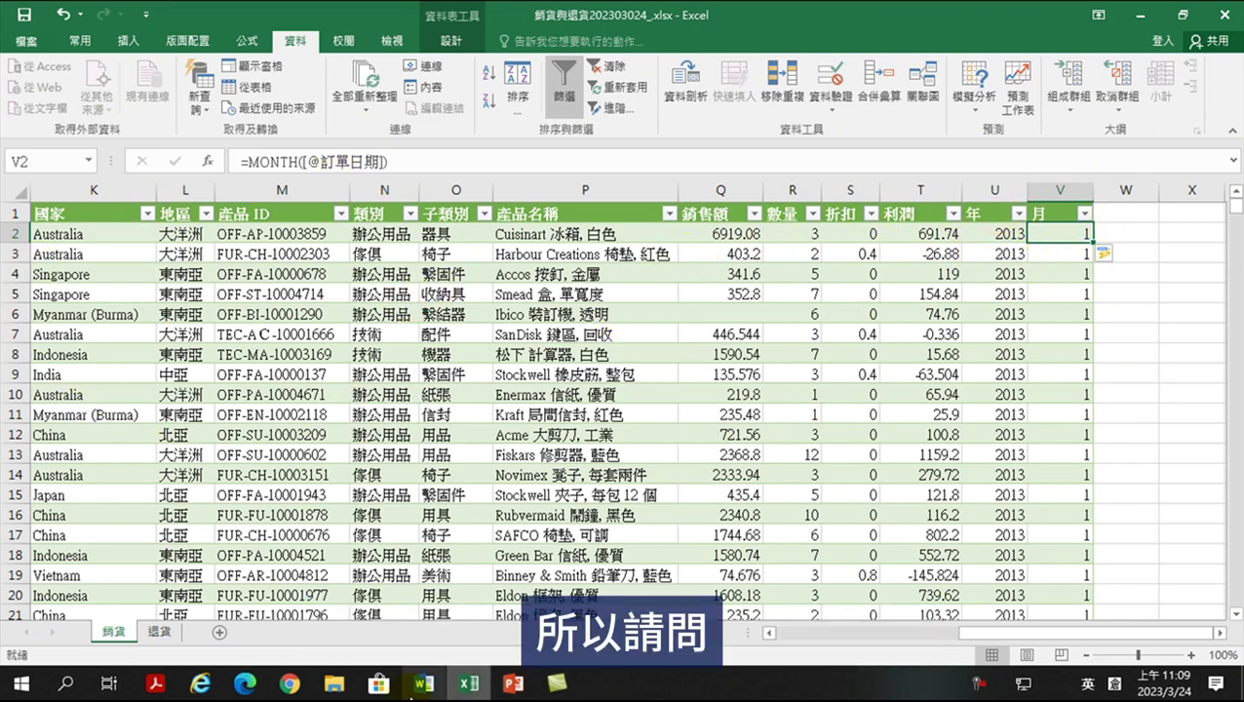
Step: Show the thumbnails of the open File Explorer windows from the taskbar
left_click(334, 690)
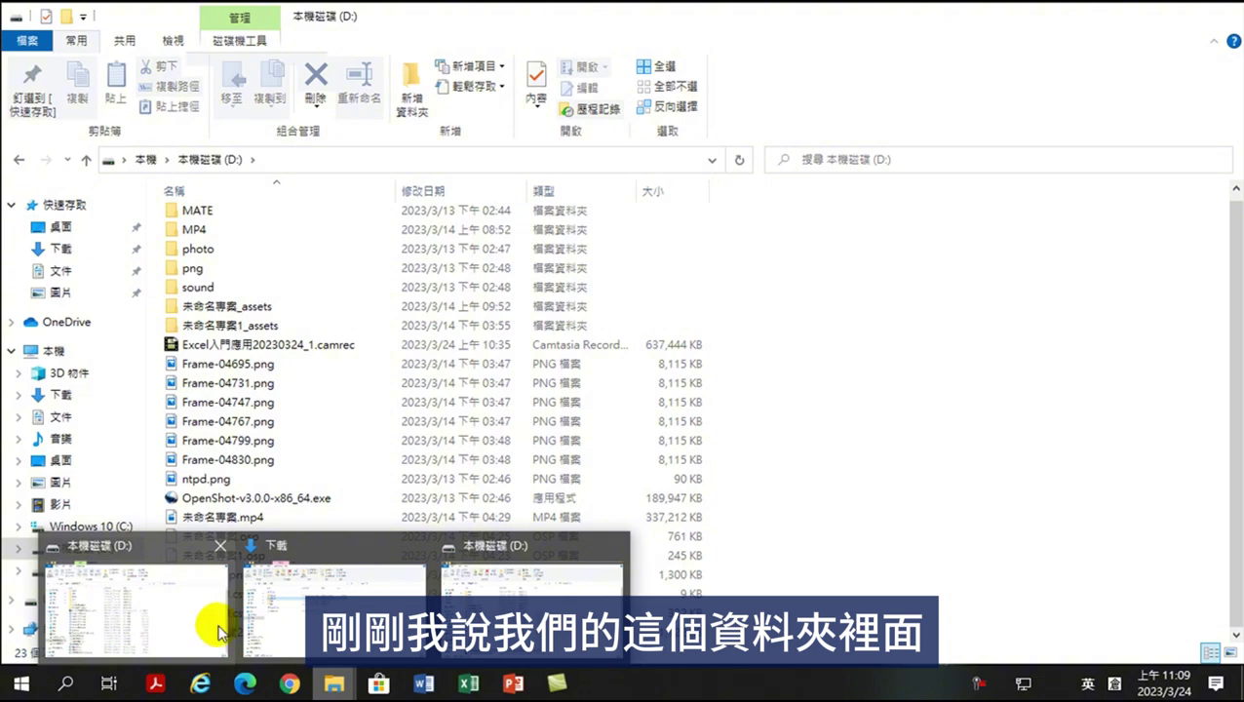
Step: Open the sales CSV subfolder in Downloads, then bring the Excel workbook back
left_click(332, 584)
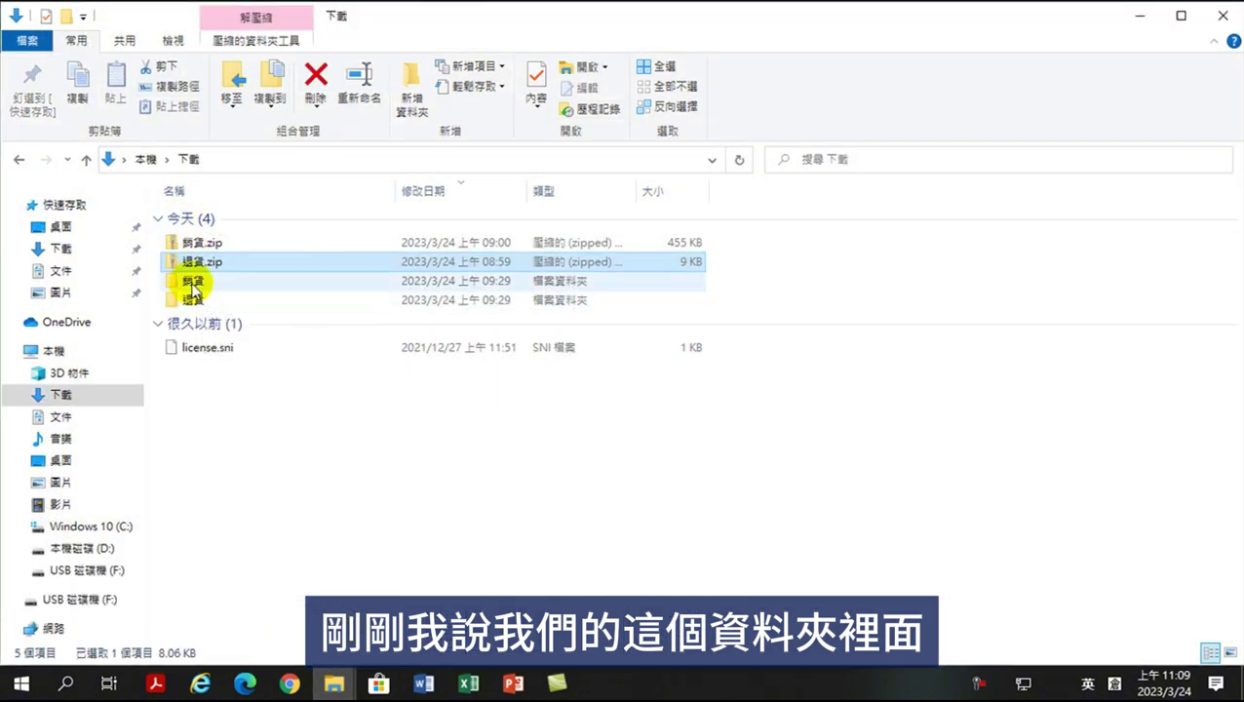
double_click(193, 281)
double_click(190, 218)
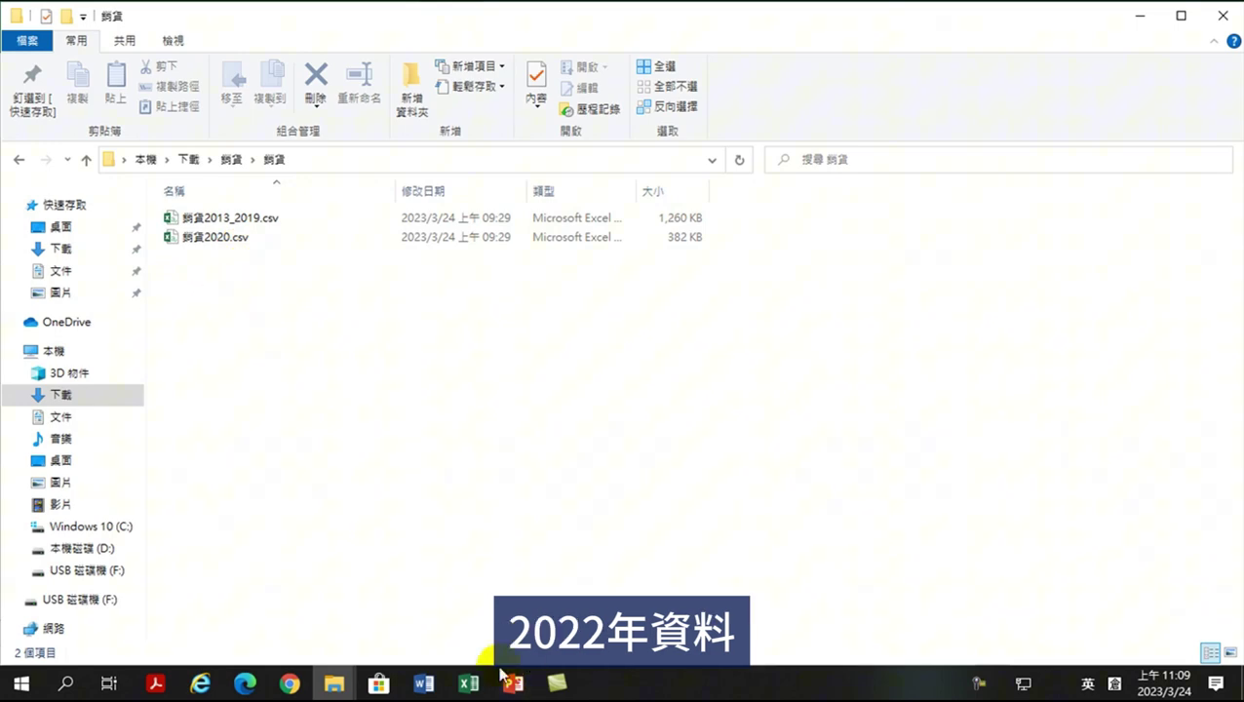
left_click(469, 682)
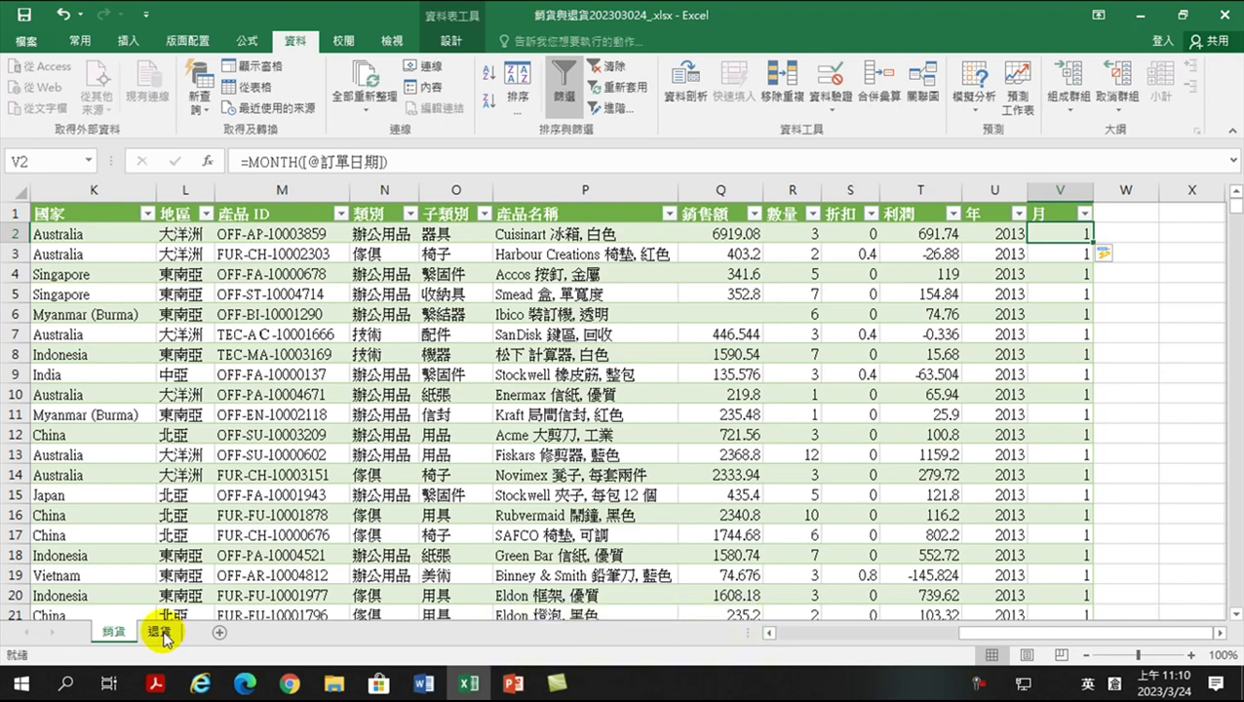
left_click(161, 632)
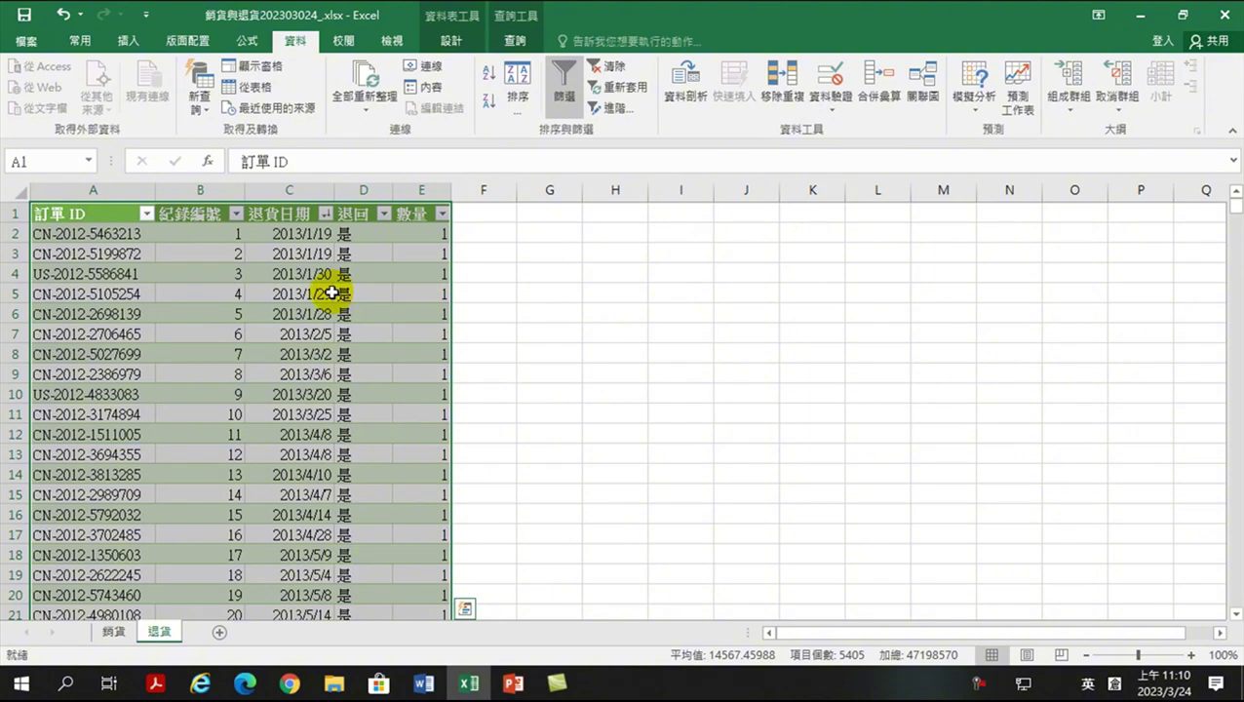
left_click(89, 161)
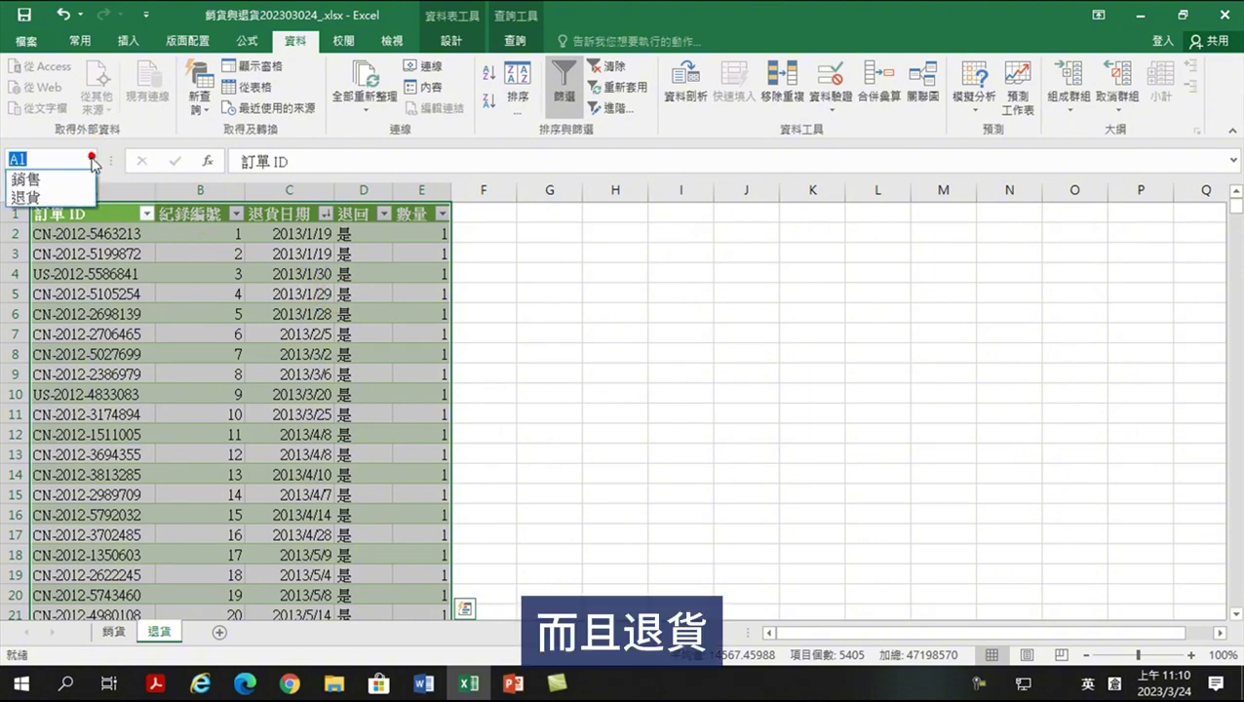
left_click(25, 198)
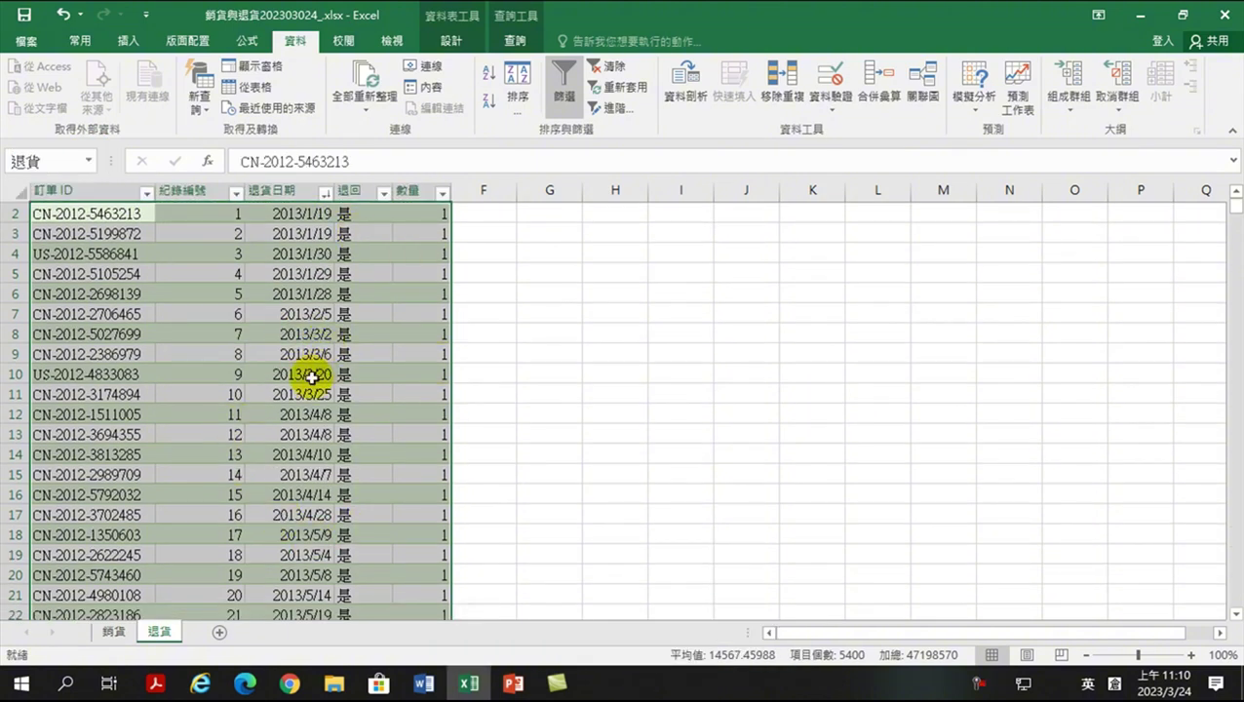
left_click(114, 632)
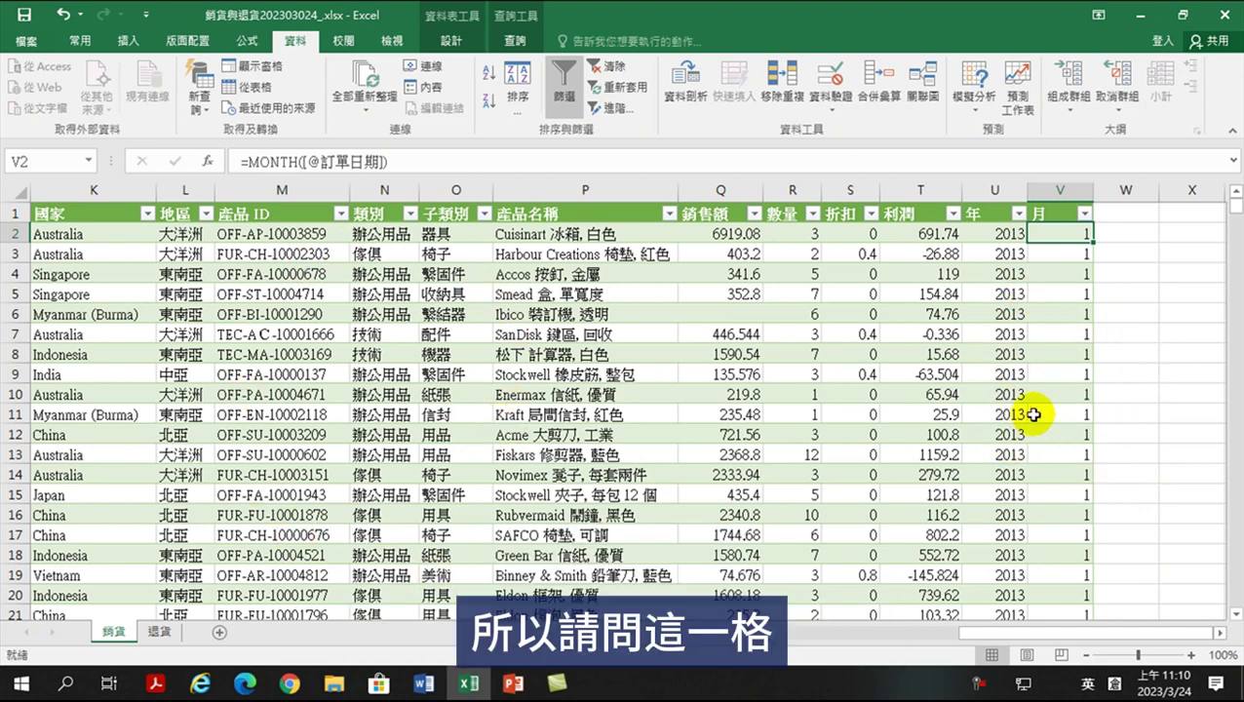
left_click(1118, 234)
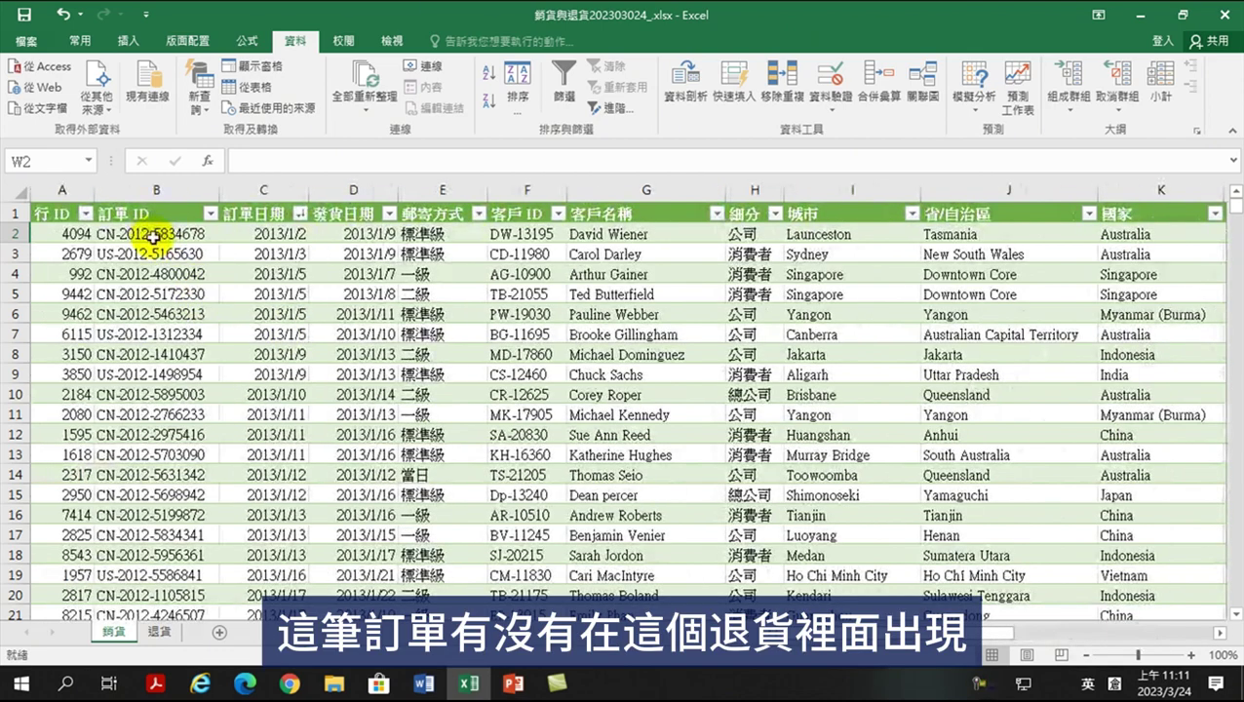
Step: Glance at the 退貨 returns sheet, then return to the 銷貨 sheet
left_click(146, 236)
left_click(154, 630)
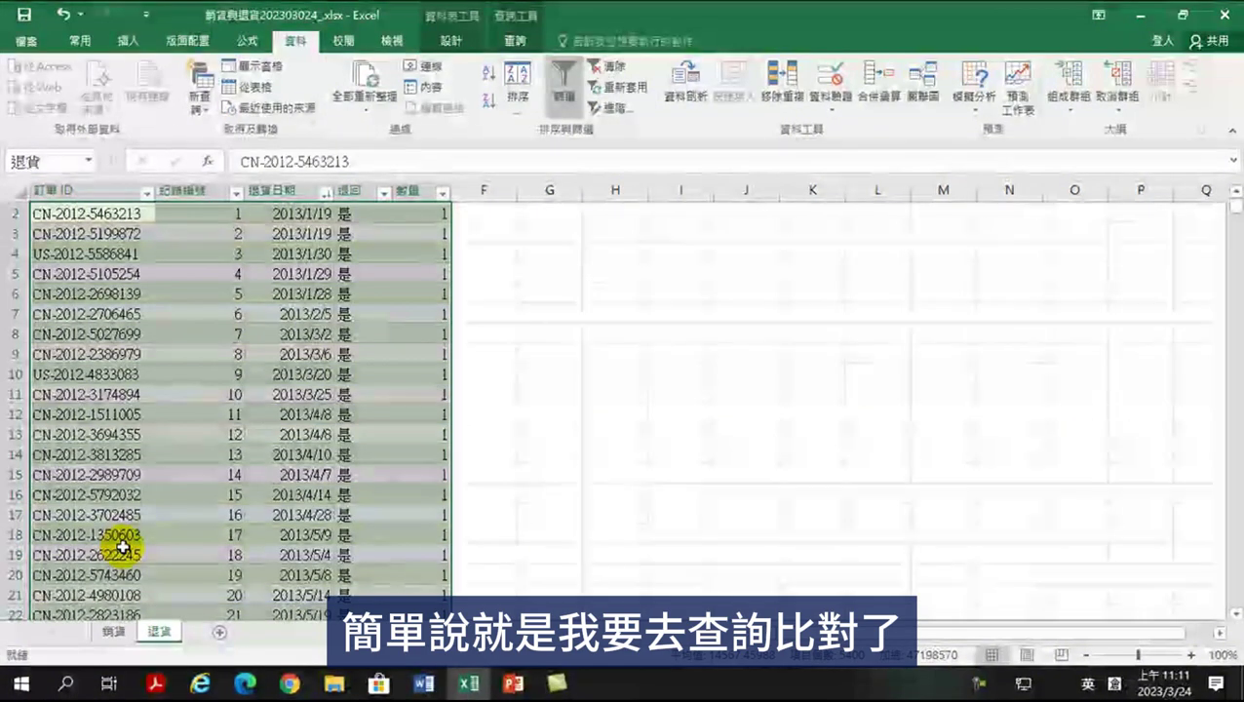
left_click(113, 632)
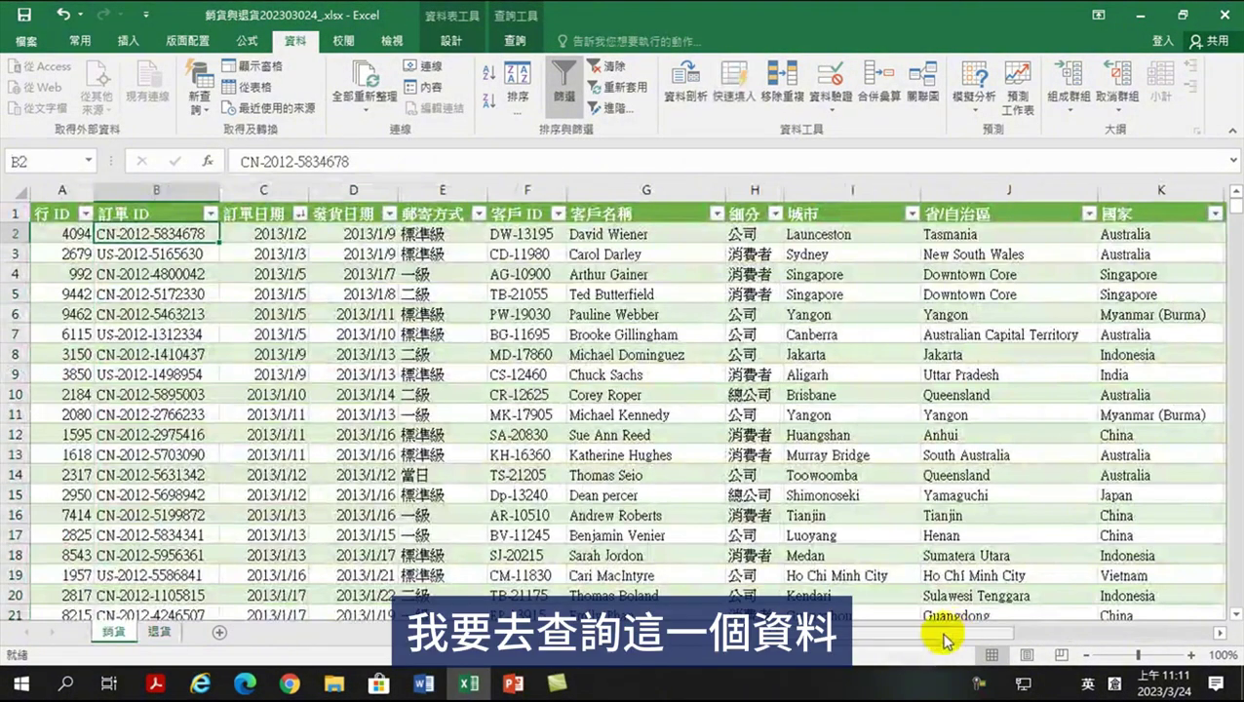
Step: Enter the header 是否退貨 in W1 so the 銷貨 table gains a new column
scroll(1033, 643, "right", 5)
left_click(1127, 232)
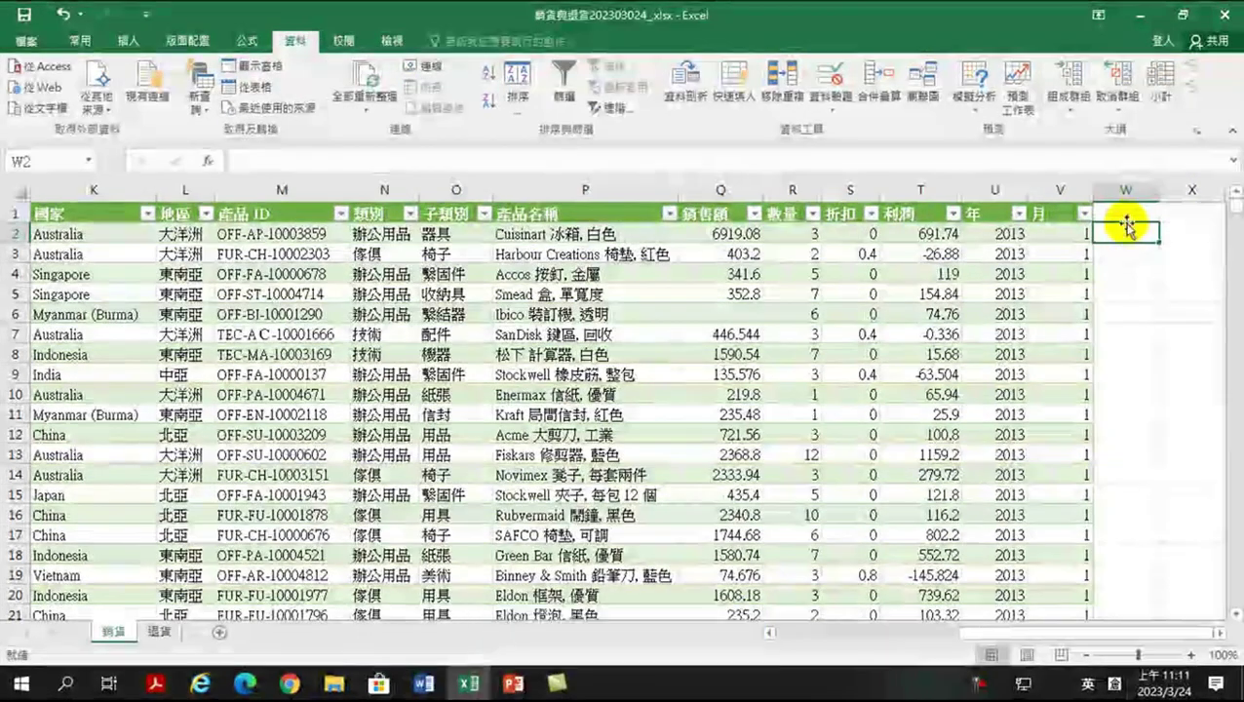
left_click(1124, 213)
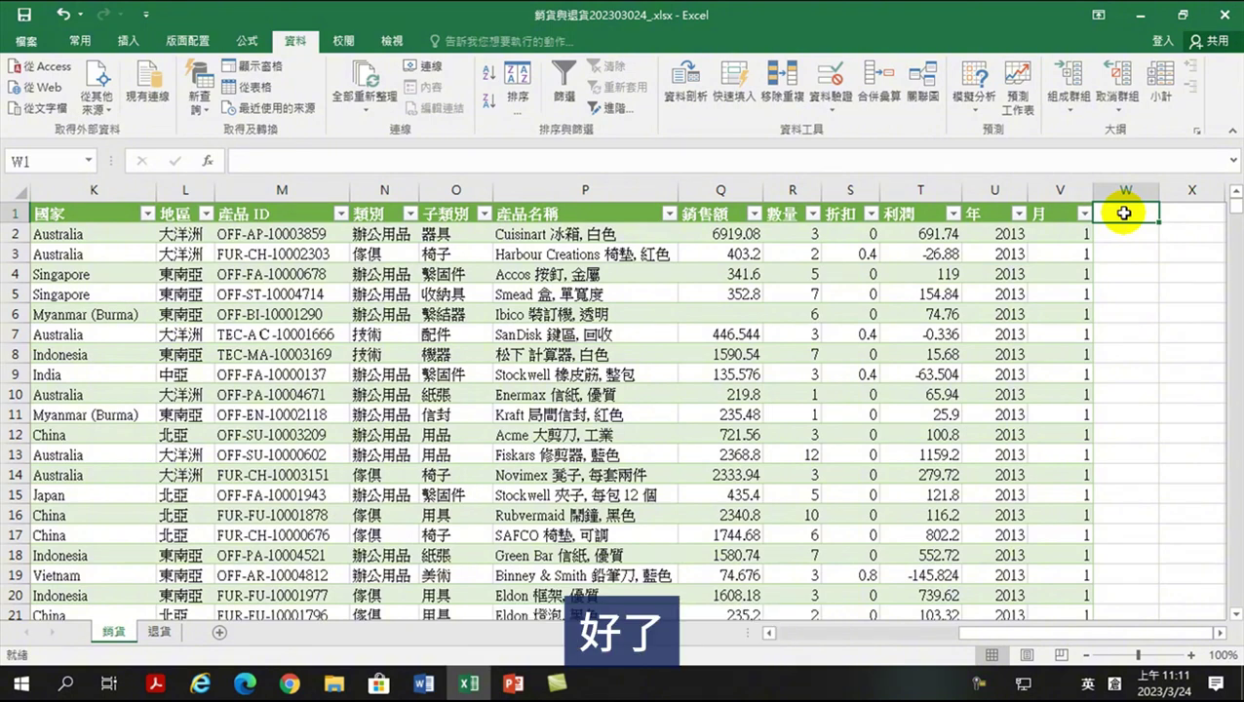
type("a是否退貨")
key("Return")
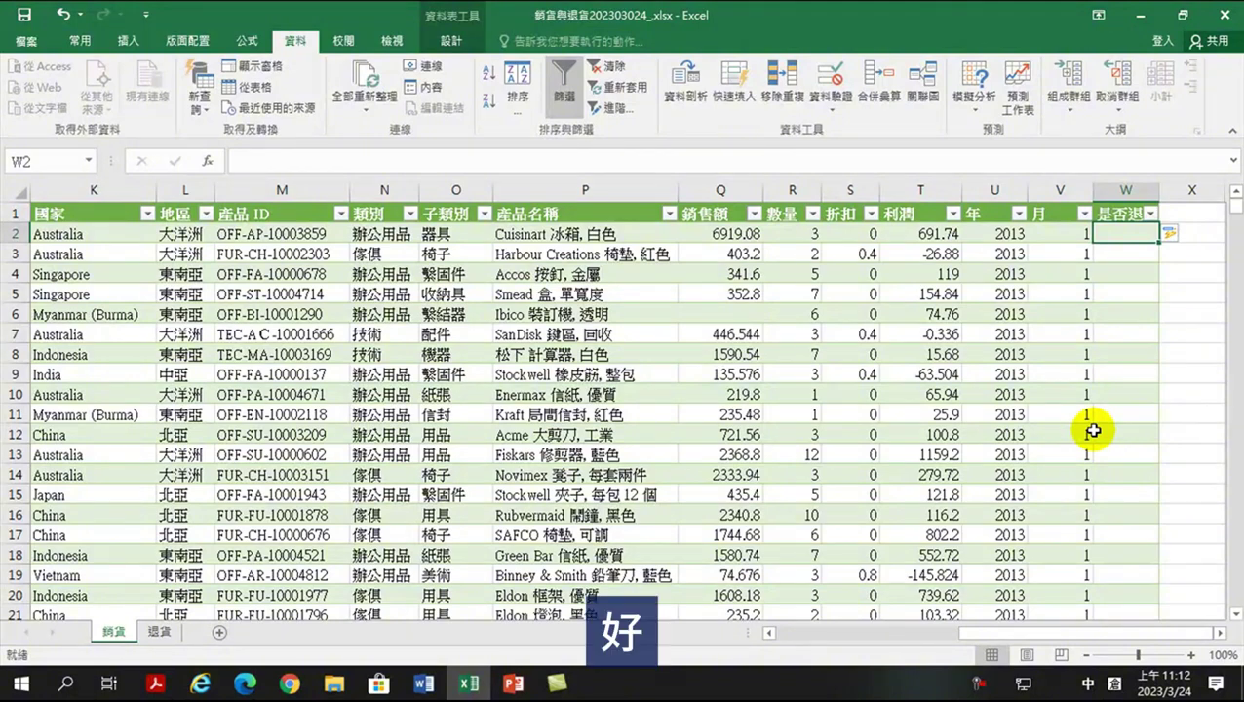
Step: Copy the first order ID from B2 and paste it into Find on the 退貨 sheet
left_click(1009, 634)
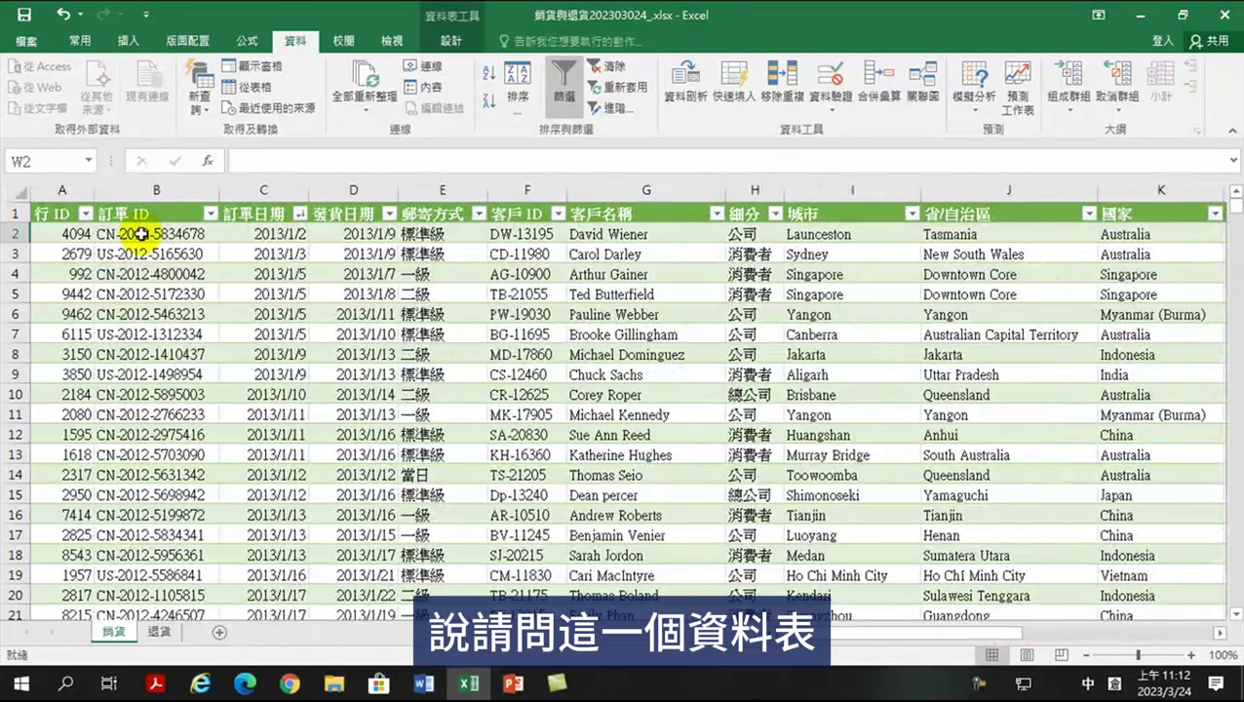
left_click(152, 235)
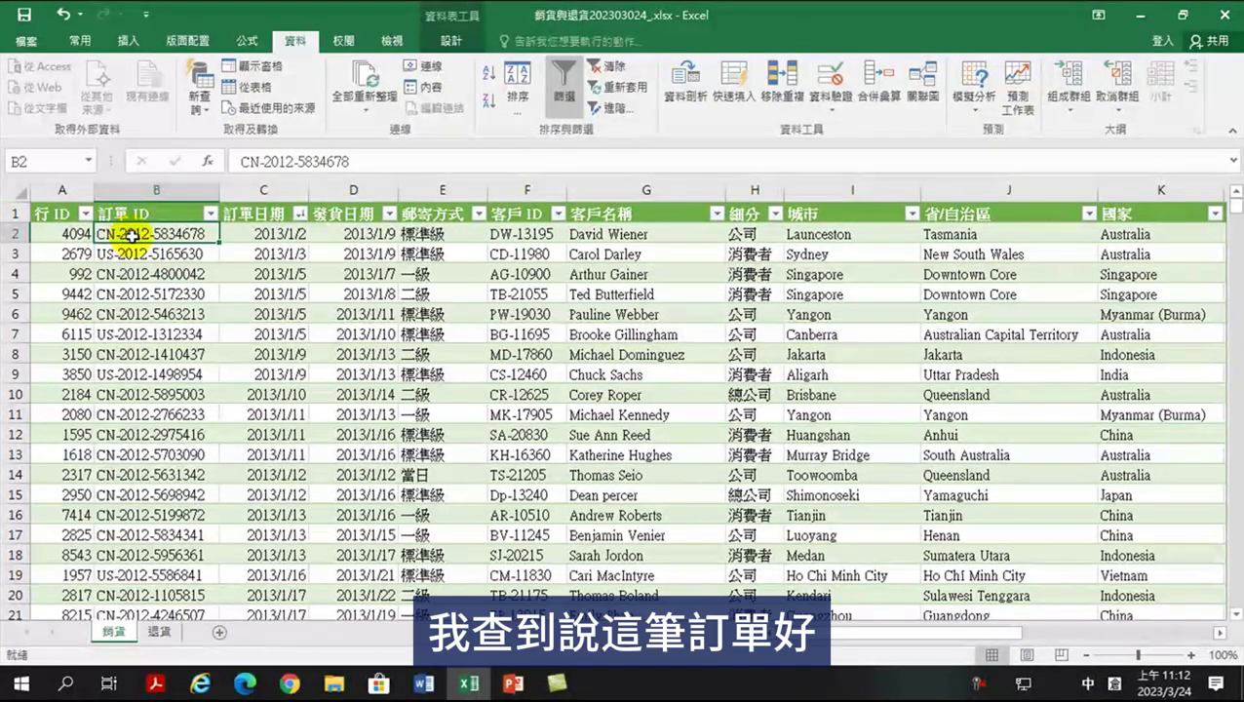
key("ctrl+c")
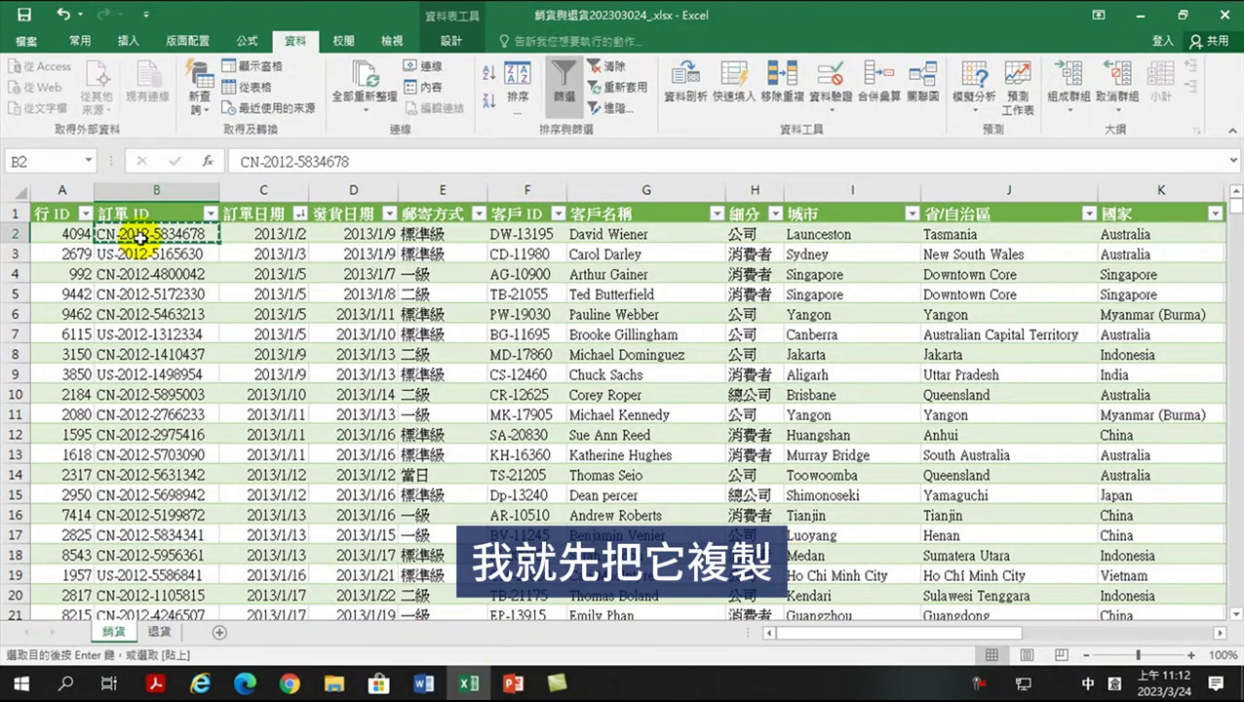
left_click(159, 632)
left_click(80, 275)
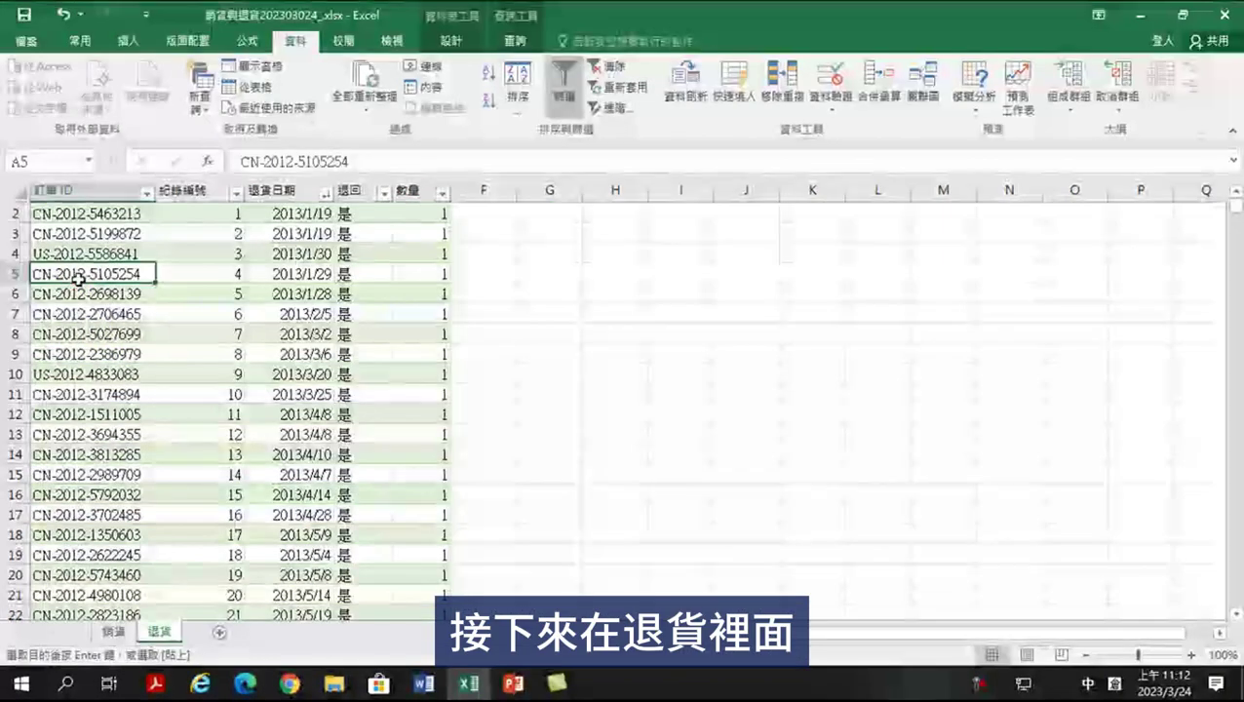
key("ctrl+f")
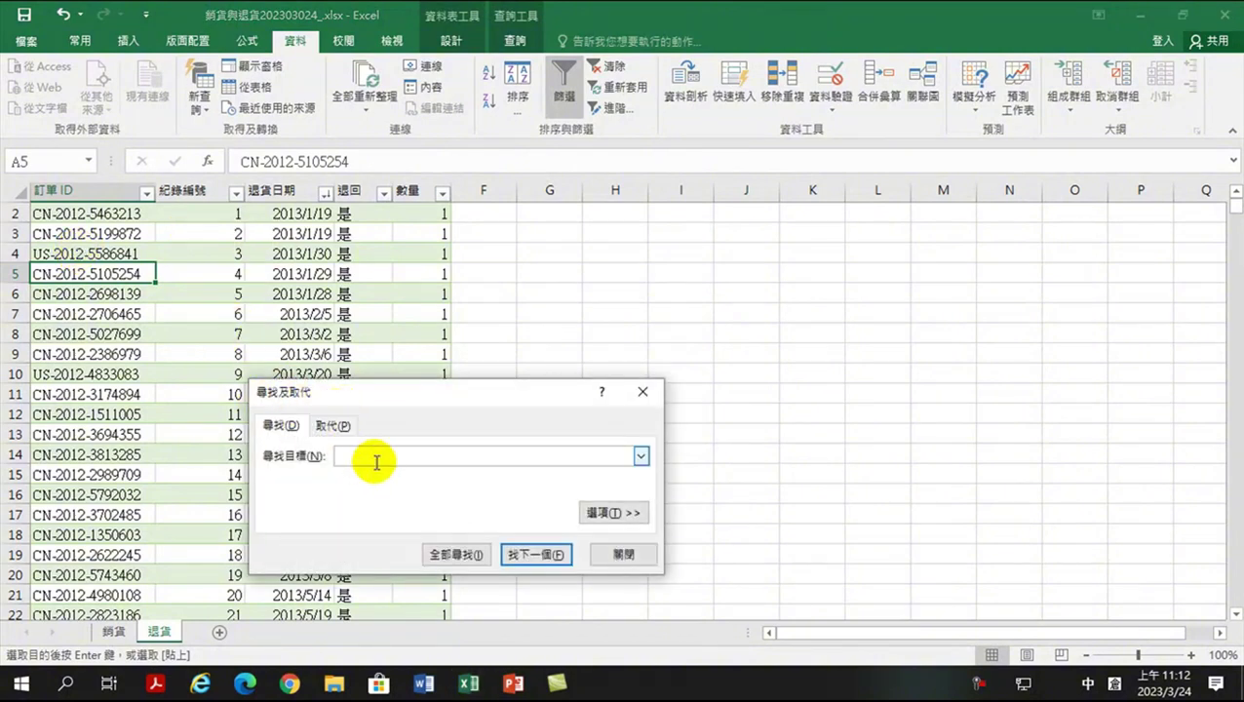
key("ctrl+v")
Step: Search the 退貨 sheet for the order ID and dismiss the not-found message
left_click(534, 557)
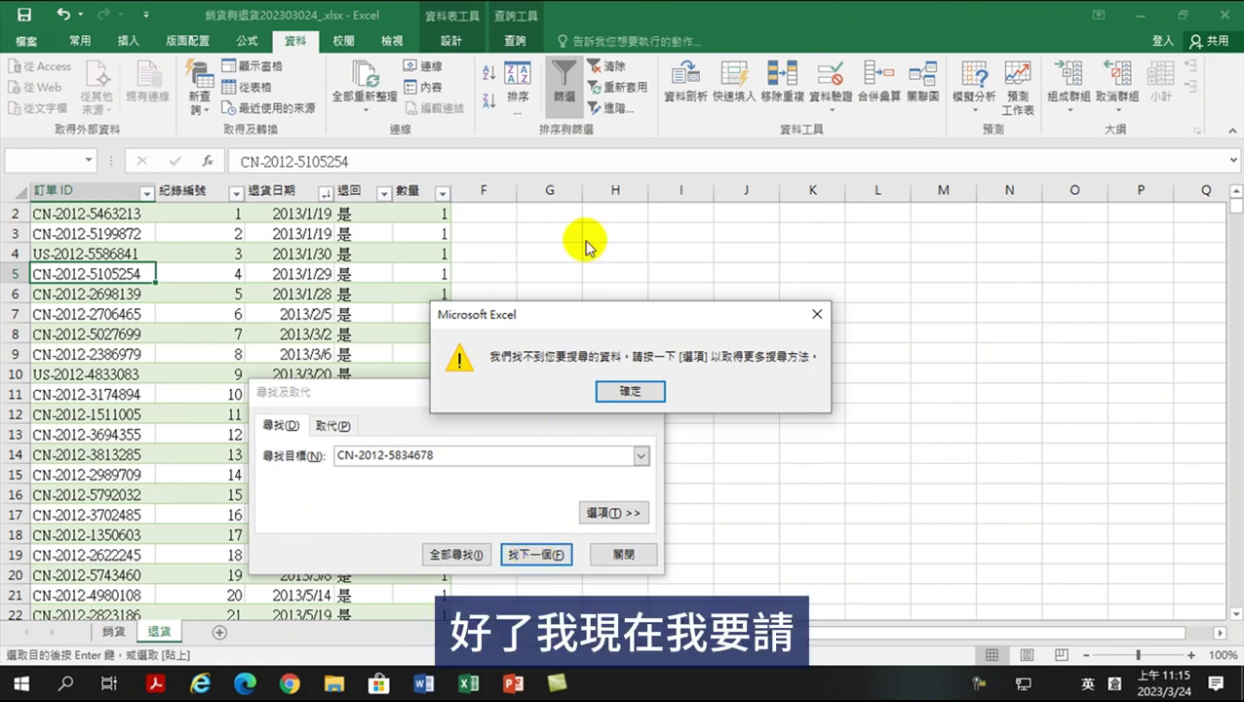
left_click(629, 391)
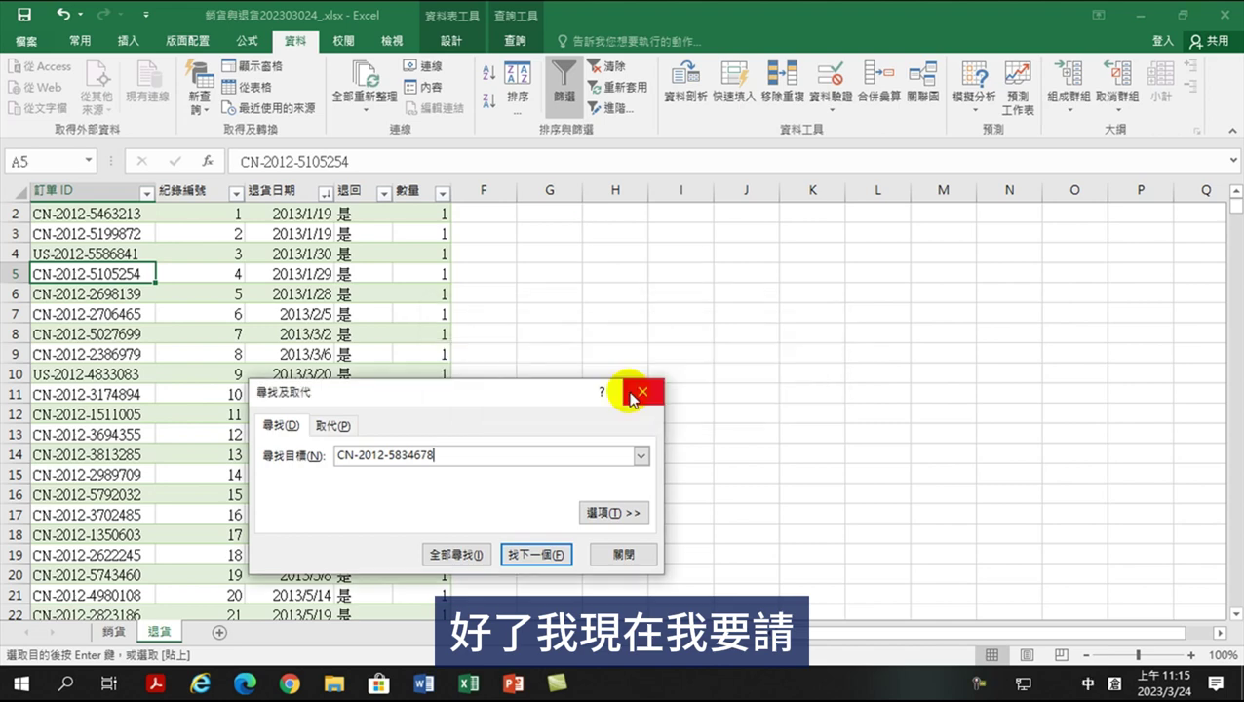
Step: Close Find, return to the 銷貨 sheet and select W2 under 是否退貨
left_click(625, 555)
scroll(429, 401, "up", 1)
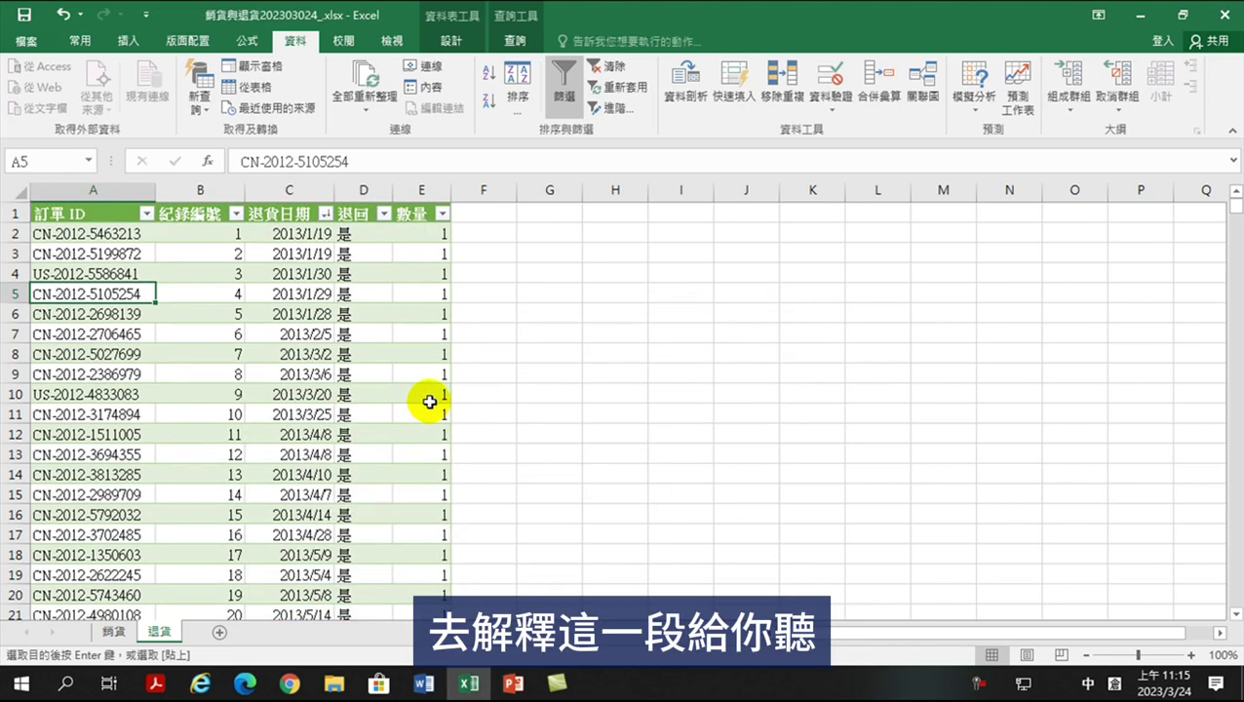
left_click(113, 631)
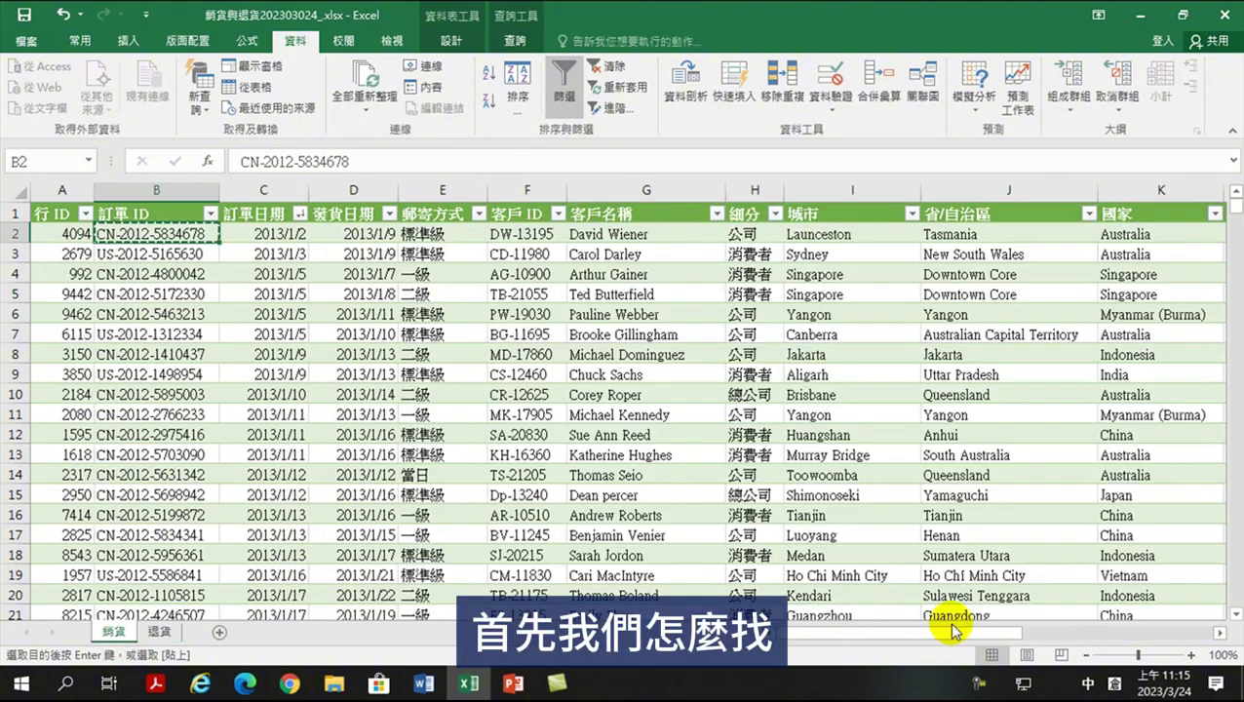
left_click(955, 632)
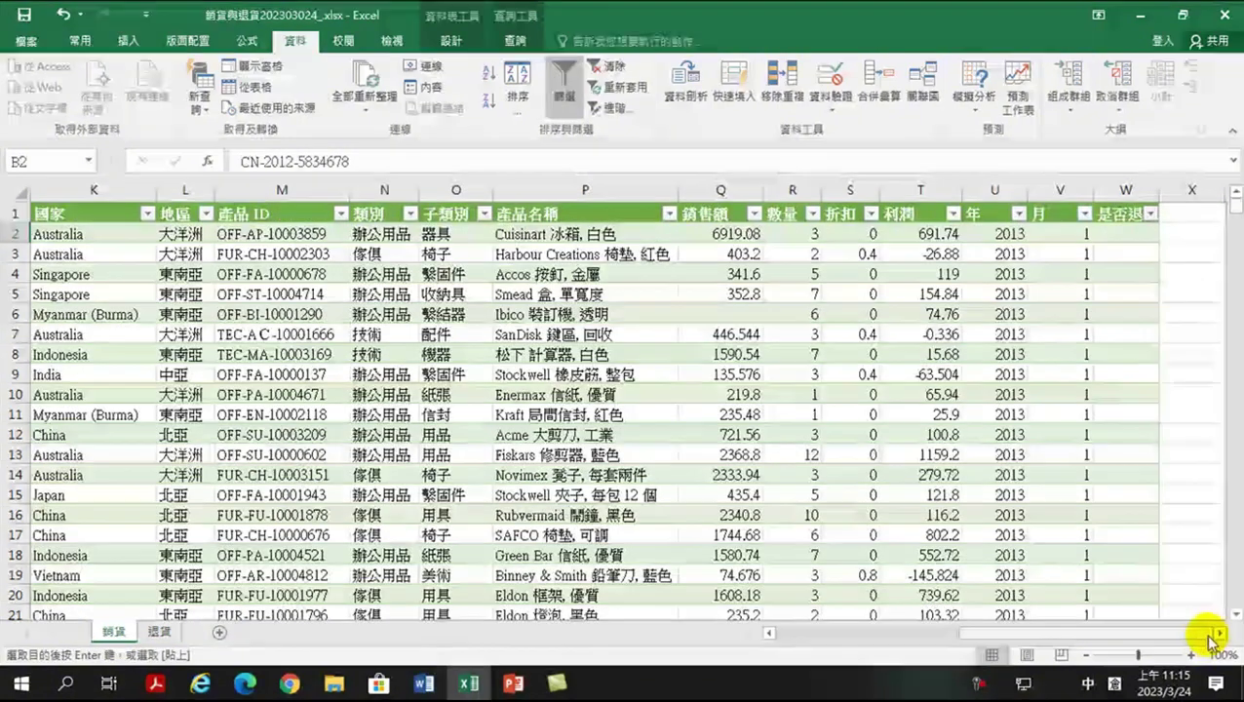
left_click(1219, 632)
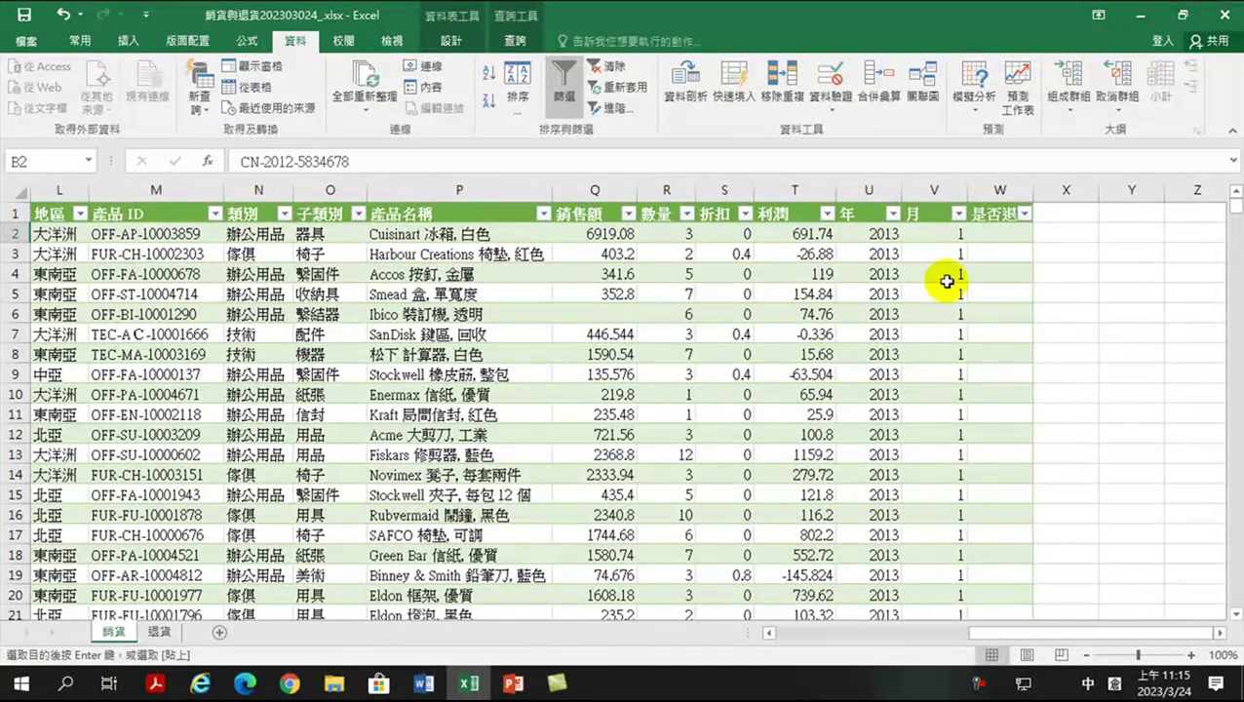
left_click(1002, 234)
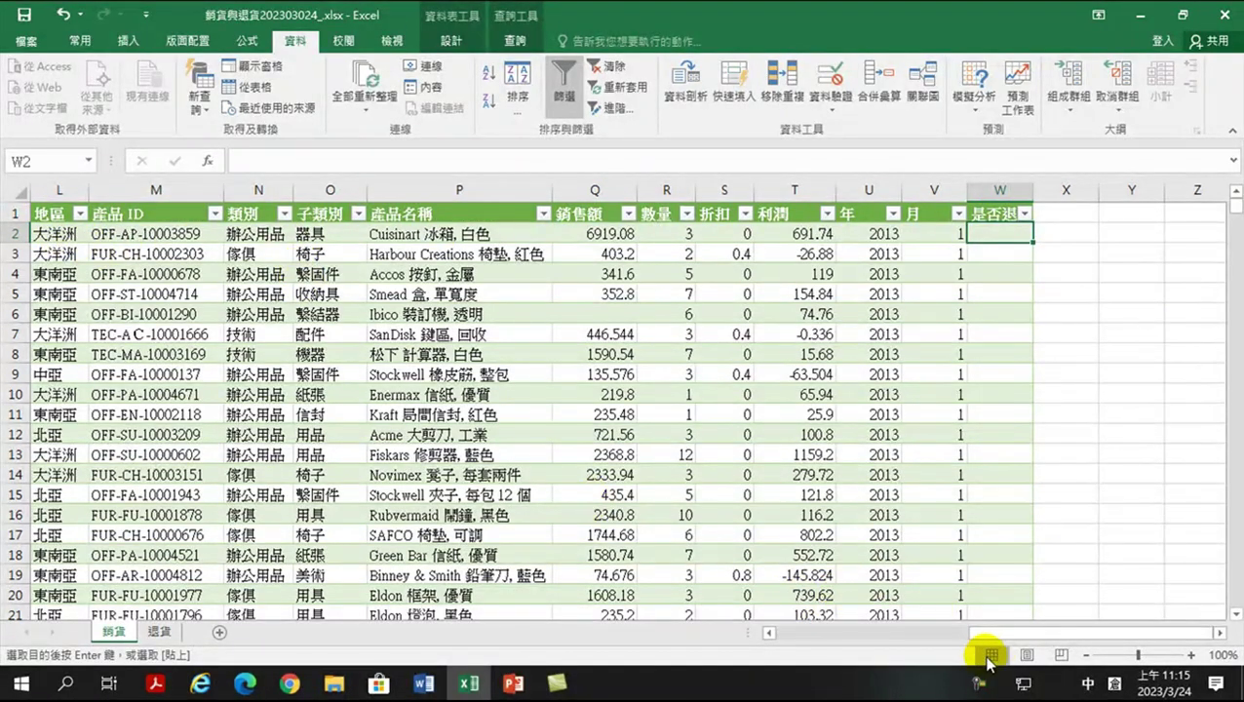
left_click_drag(986, 633, 791, 632)
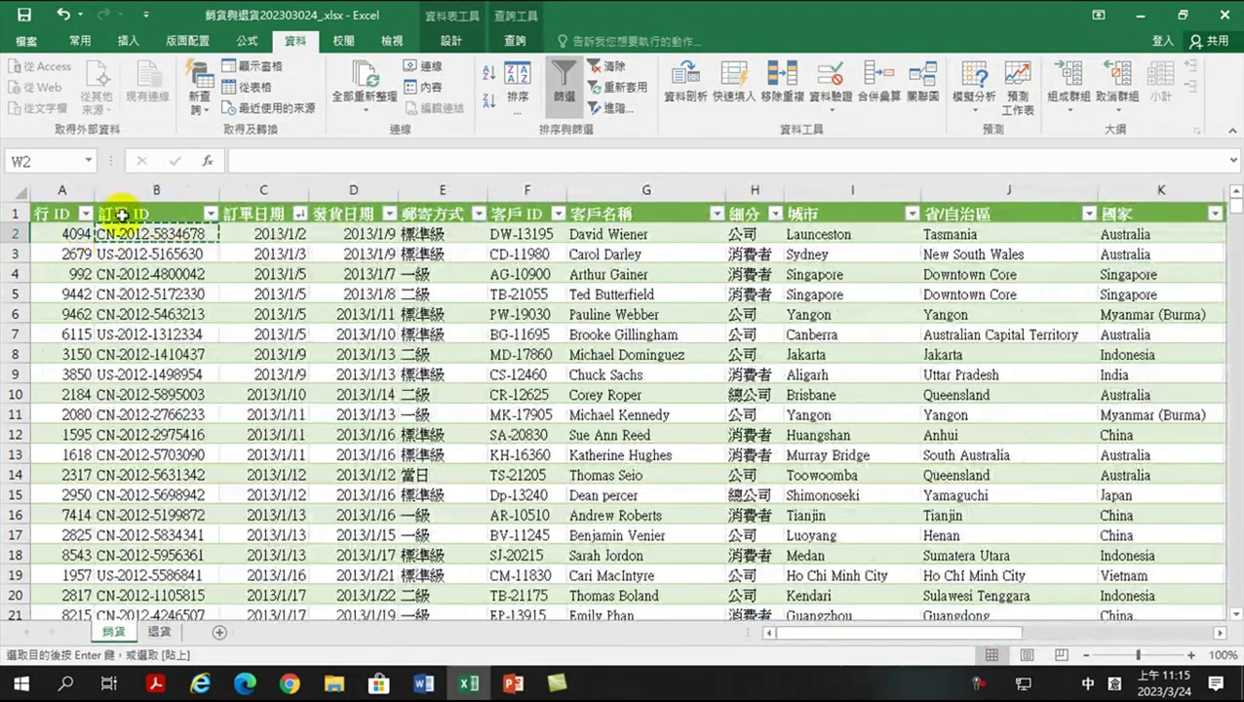
left_click_drag(792, 632, 985, 632)
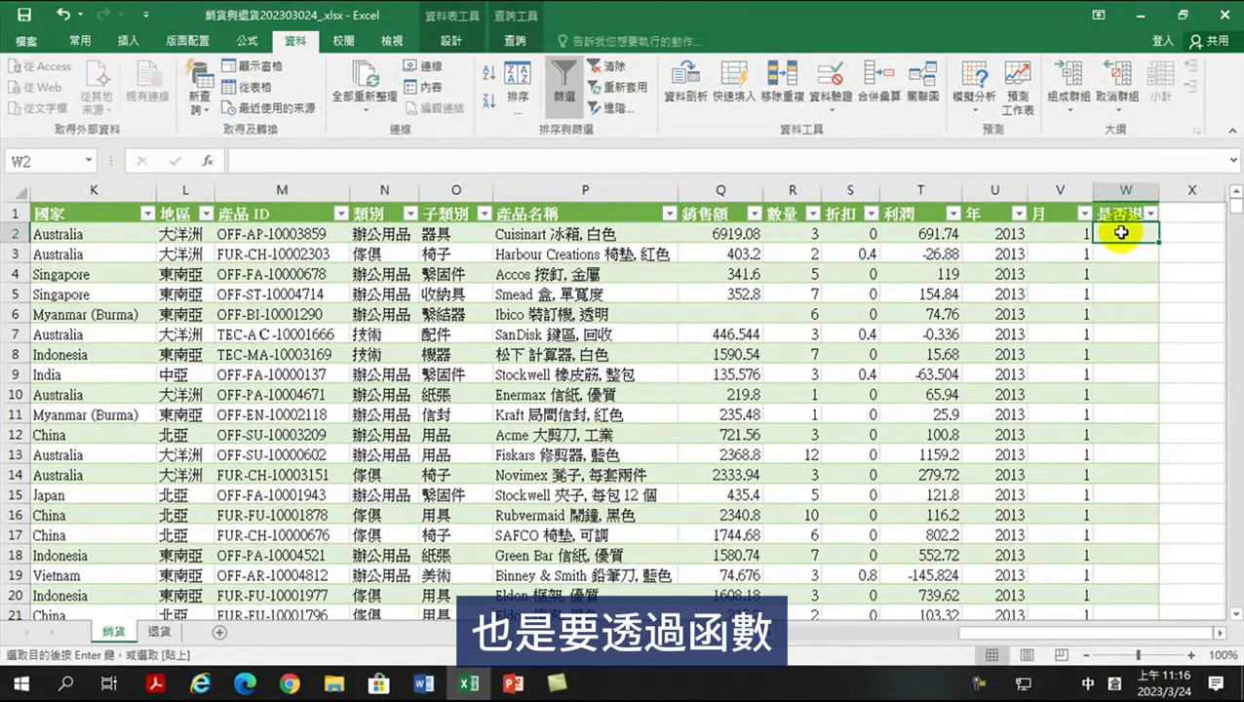
Step: Start a formula in W2 with Insert Function and clear its search box
left_click(207, 162)
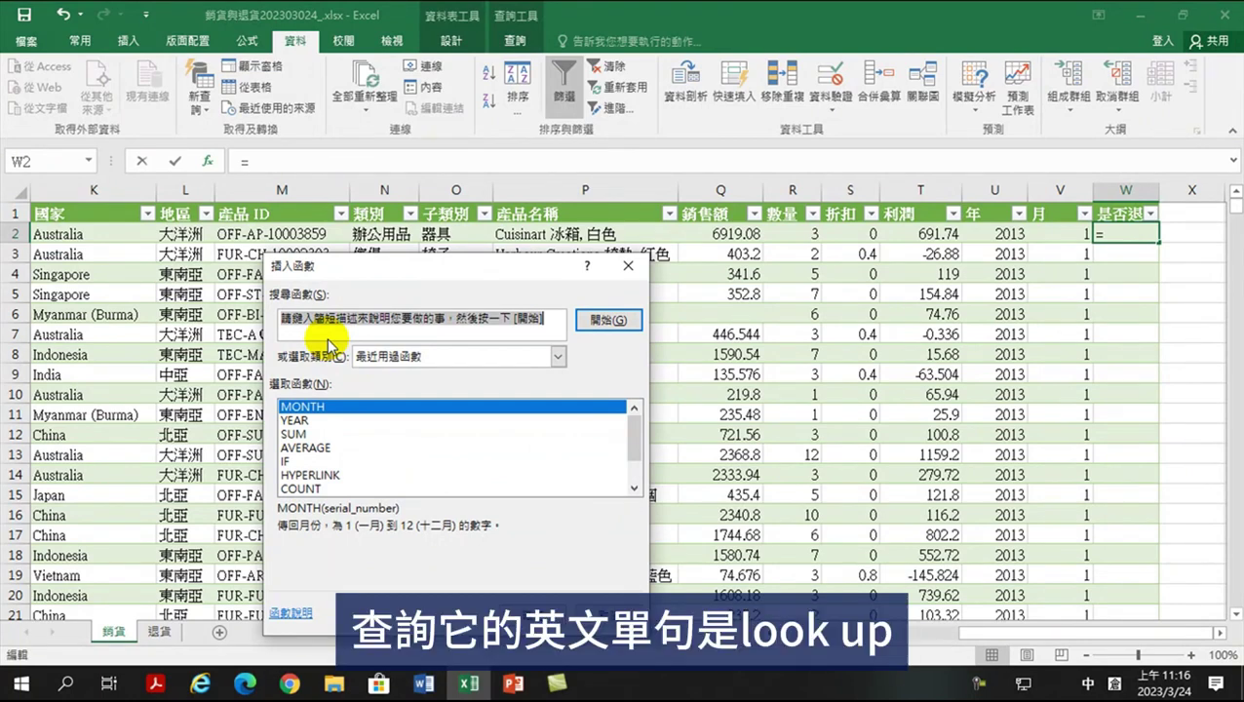
type("m")
key("BackSpace")
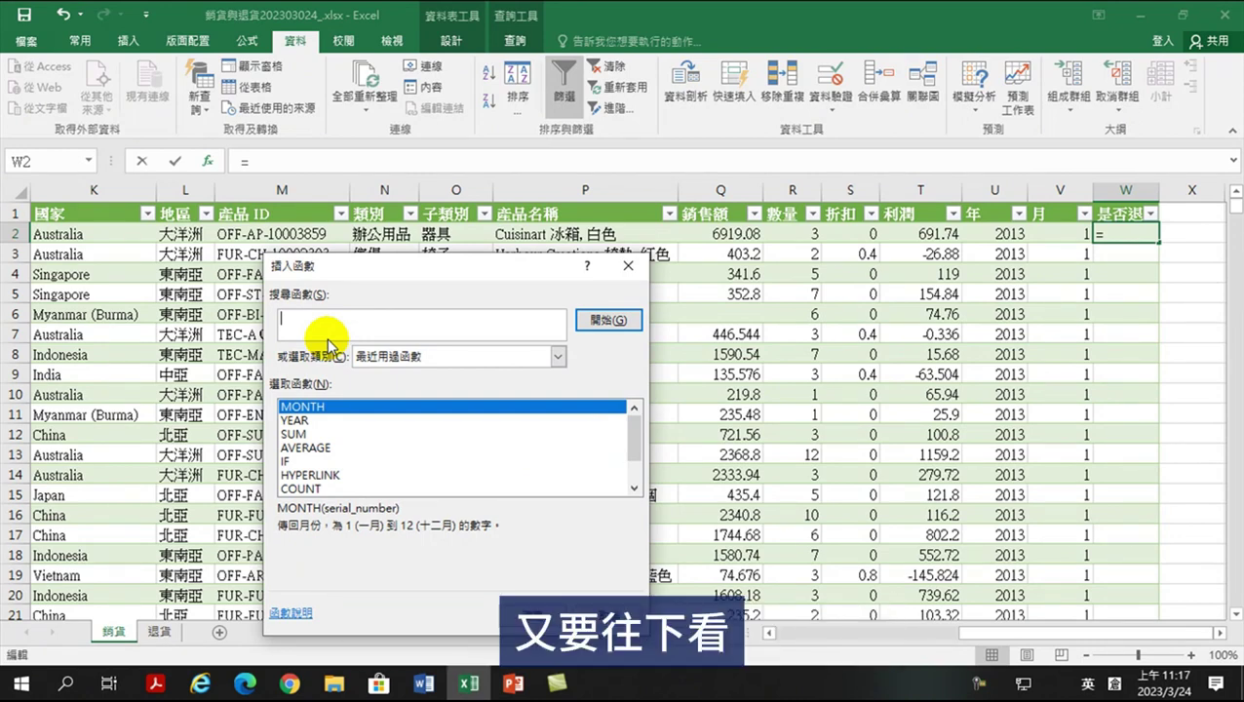
Step: Search for 'lookup', refine it to 'vlookup', and choose the VLOOKUP function
type("l")
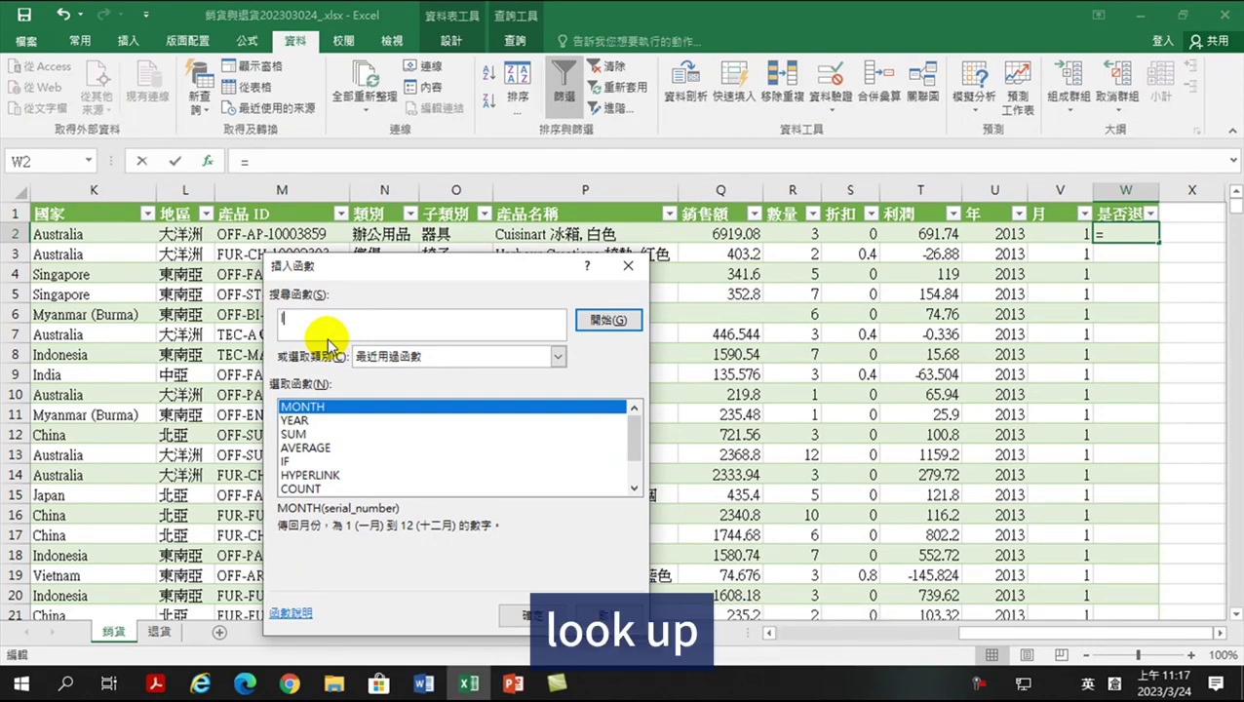
type("ookup")
left_click(607, 319)
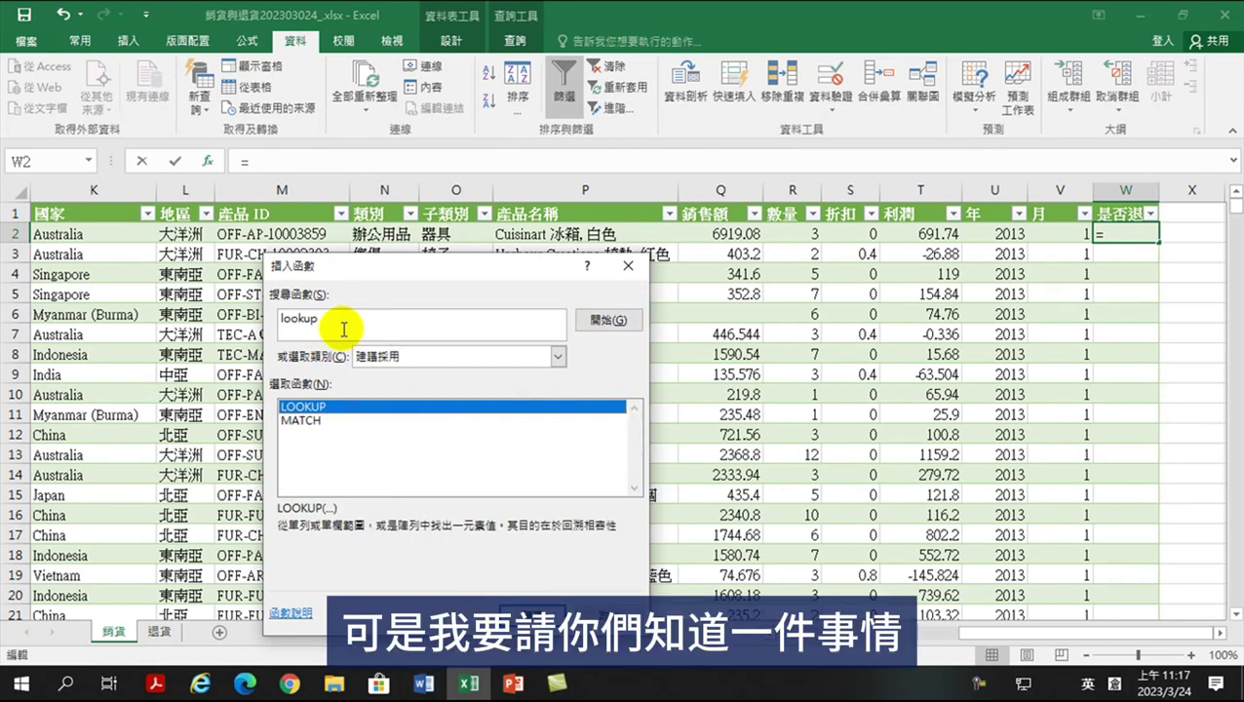
left_click(281, 319)
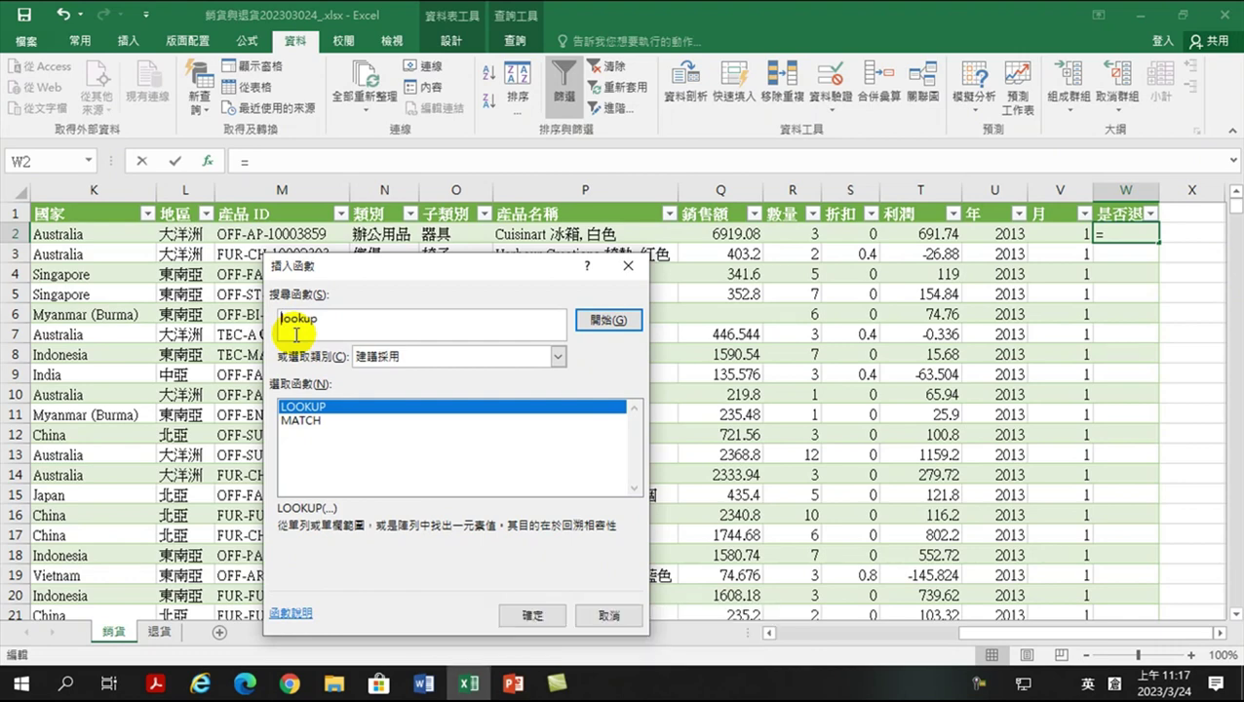
type("v")
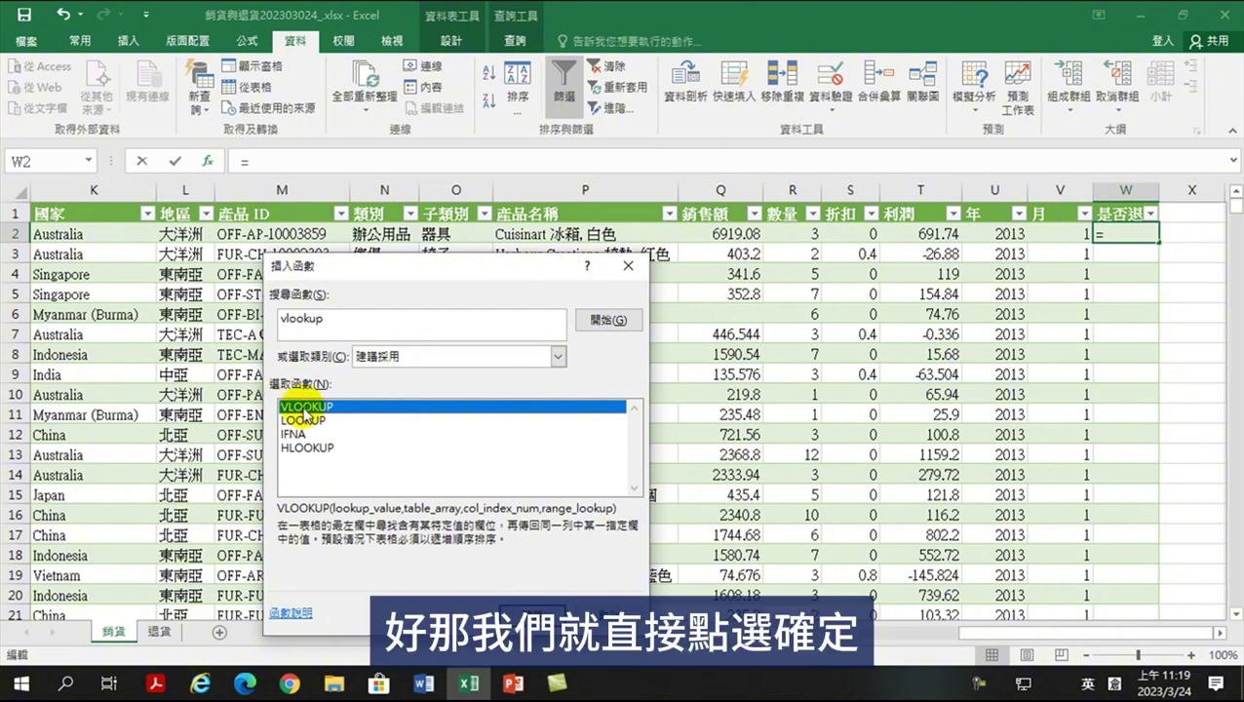
left_click(525, 612)
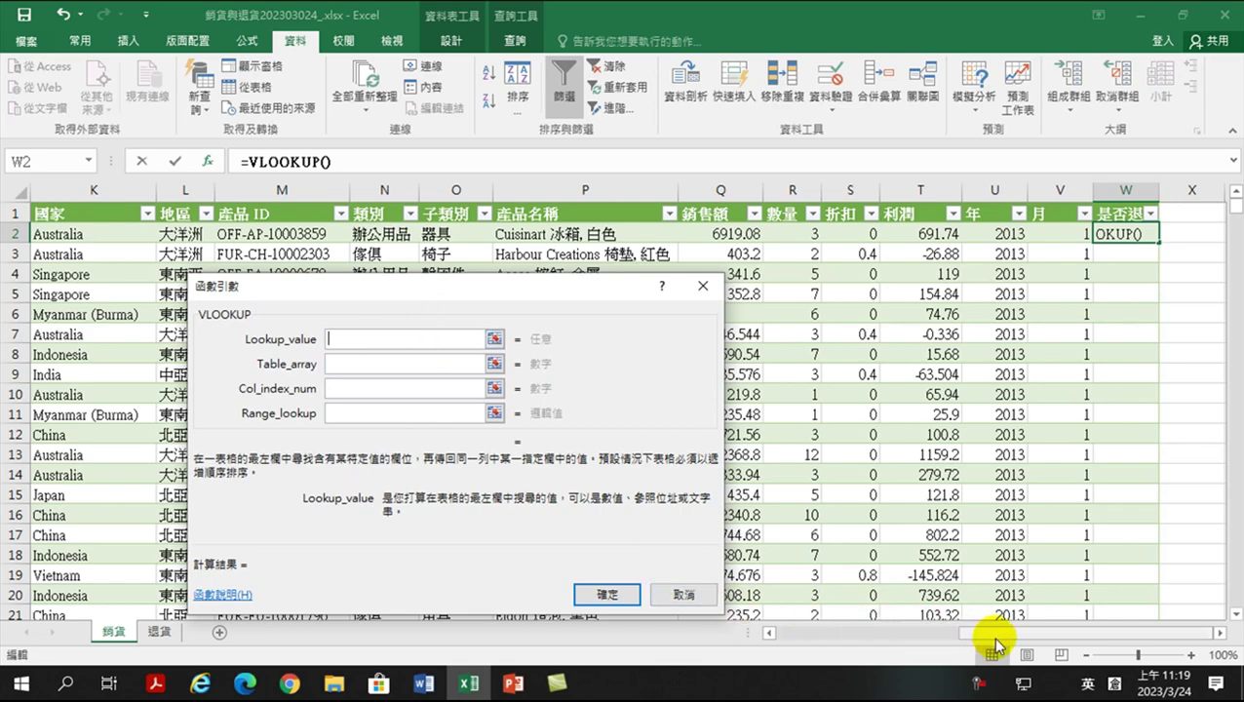
left_click_drag(945, 635, 800, 636)
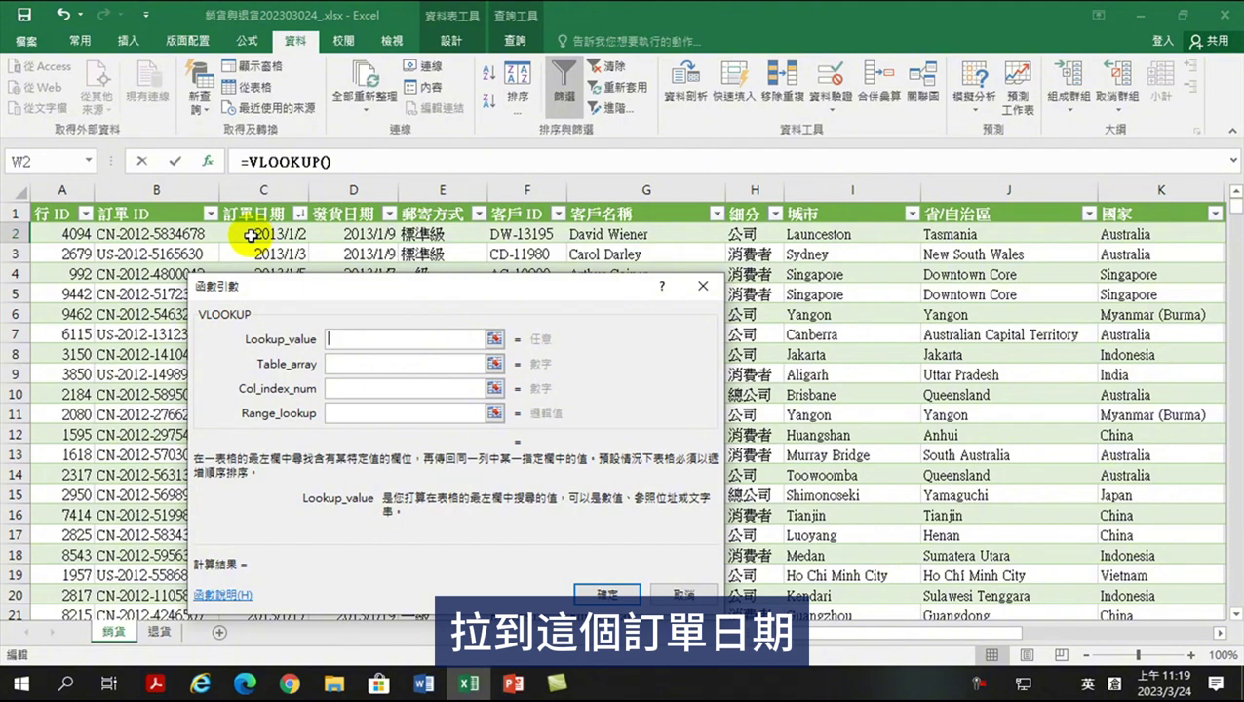
left_click(251, 235)
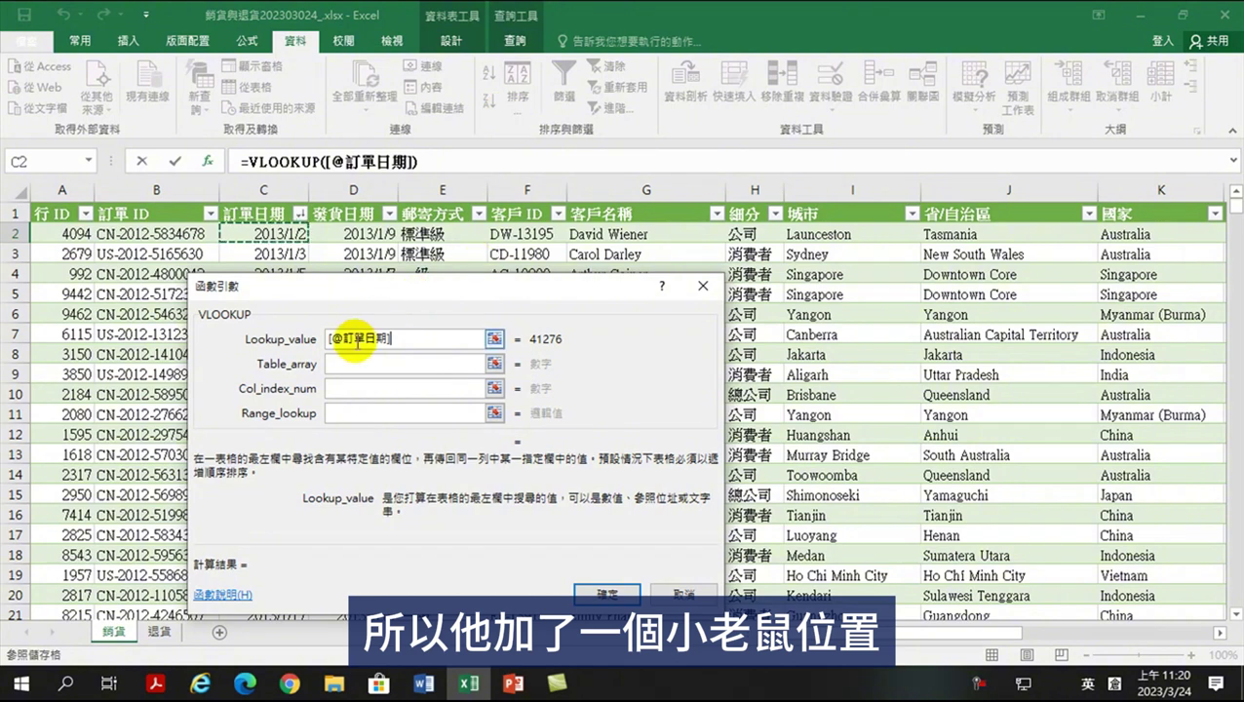
left_click(344, 363)
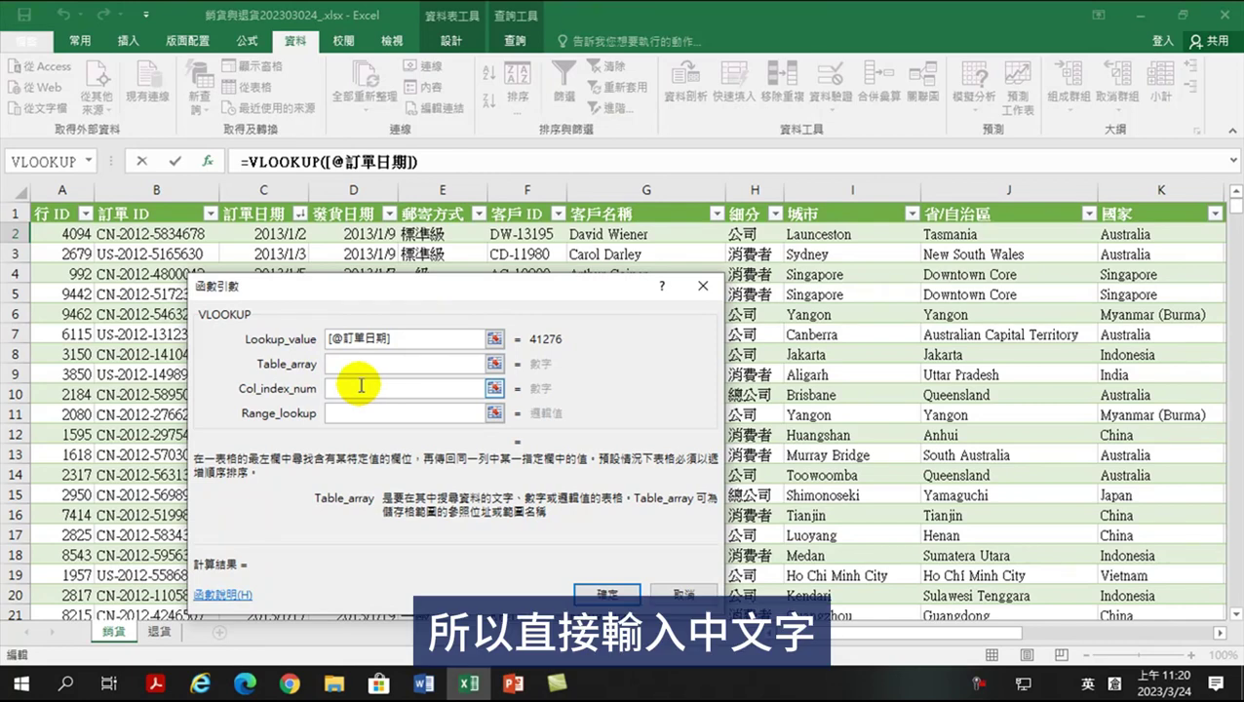
Step: Enter 退貨 as the VLOOKUP Table_array and preview the returns table's columns
type("退貨")
key("Tab")
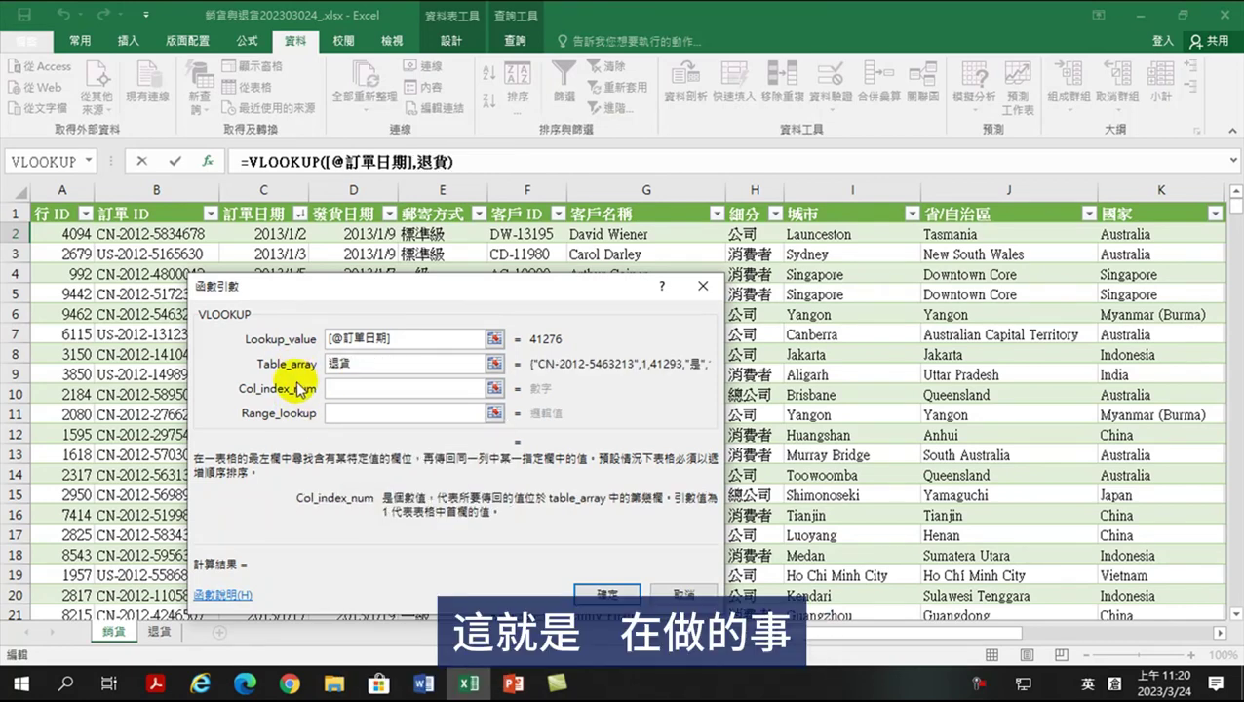
left_click(355, 365)
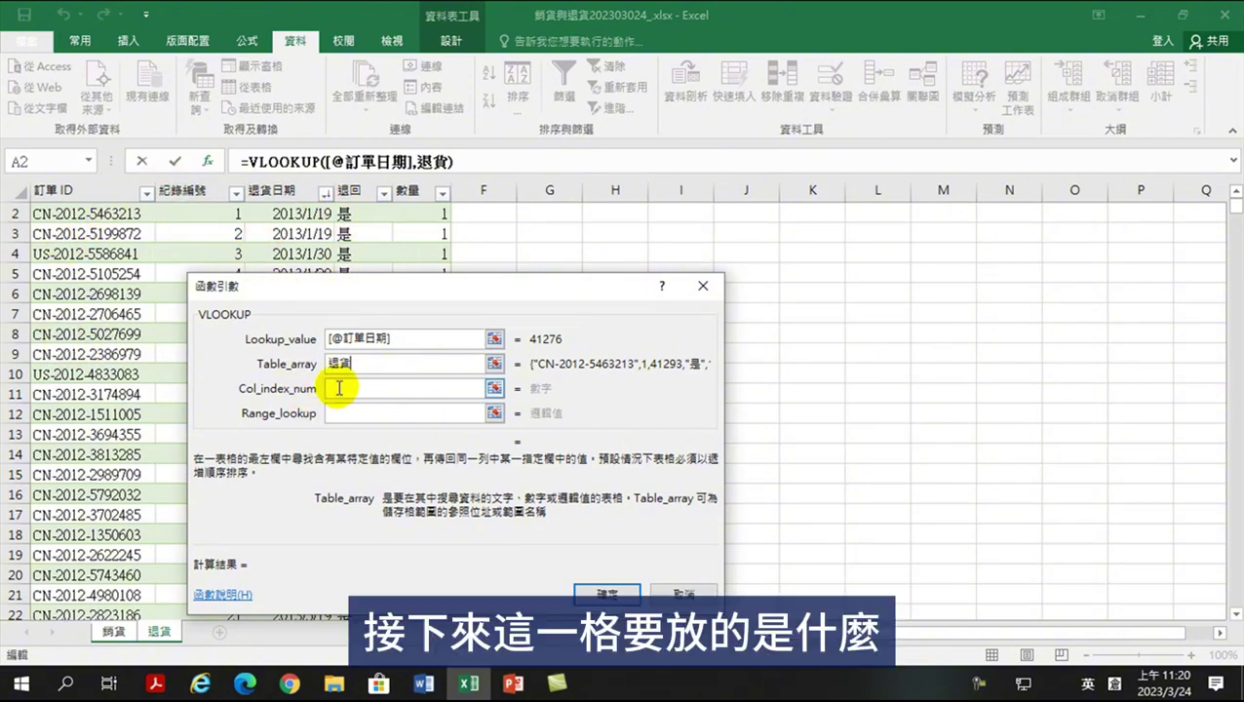
left_click(339, 387)
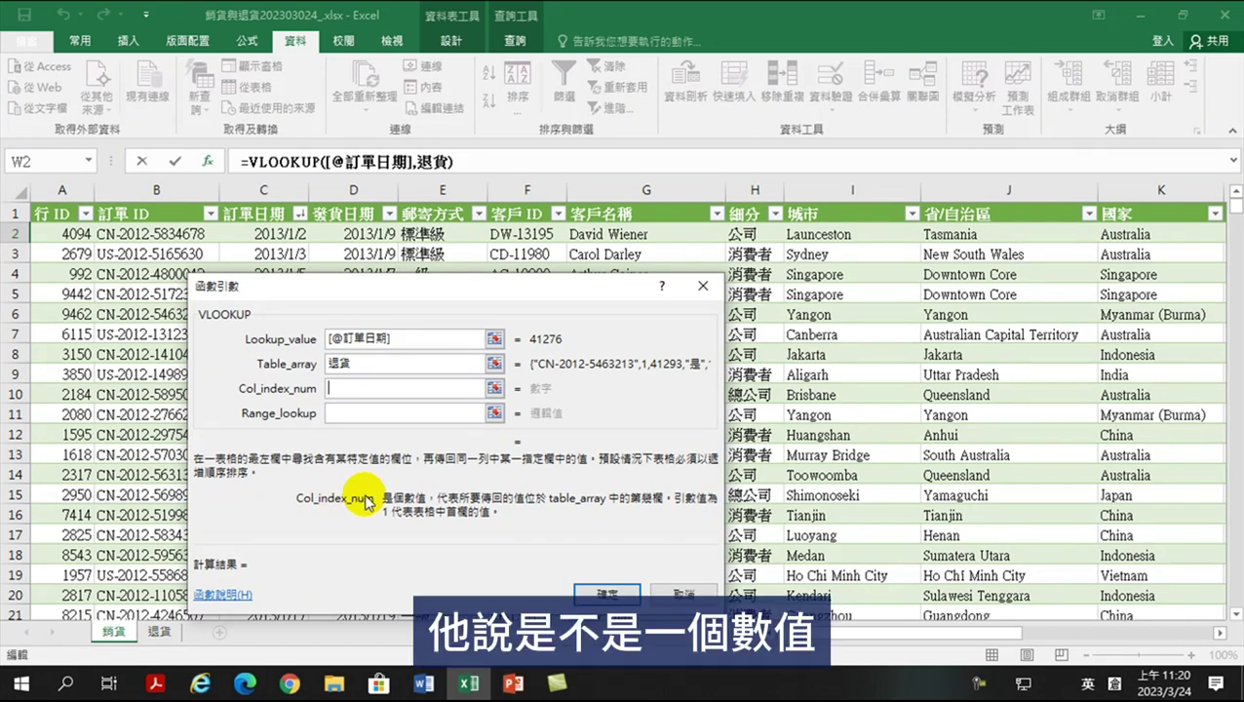
left_click(357, 364)
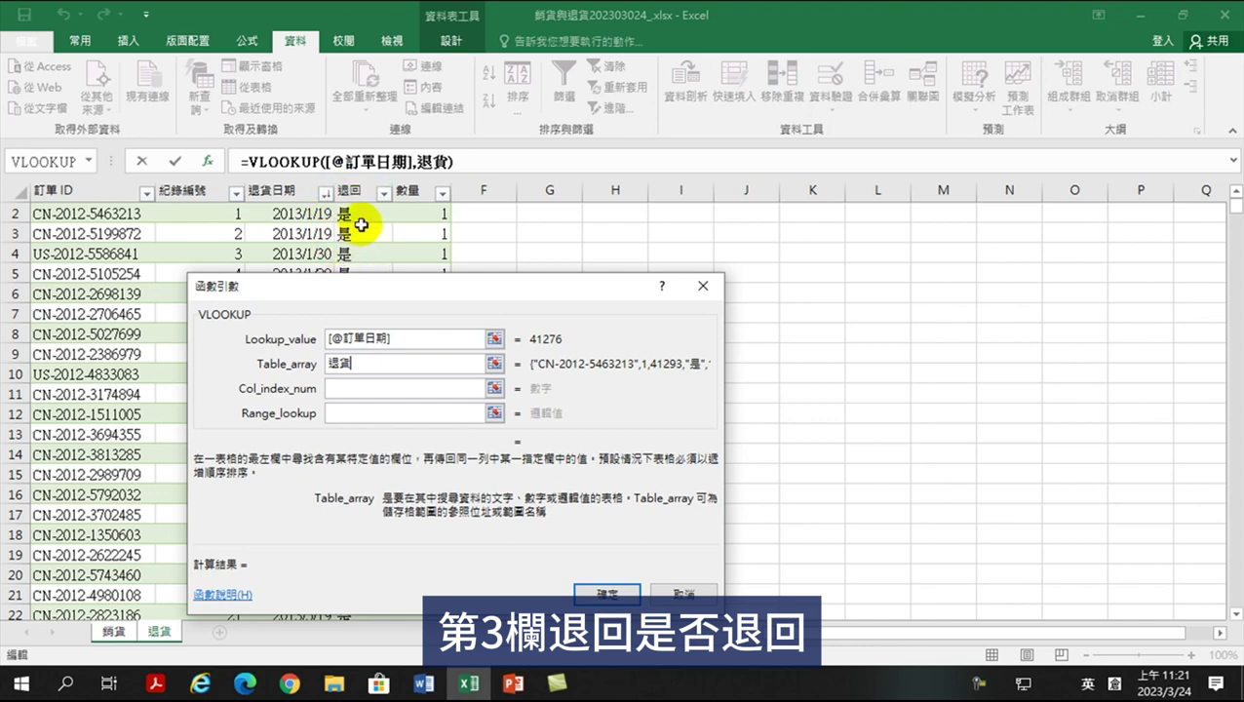
Step: Set the VLOOKUP's Col_index_num to 4 and Range_lookup to False for an exact match
left_click(332, 389)
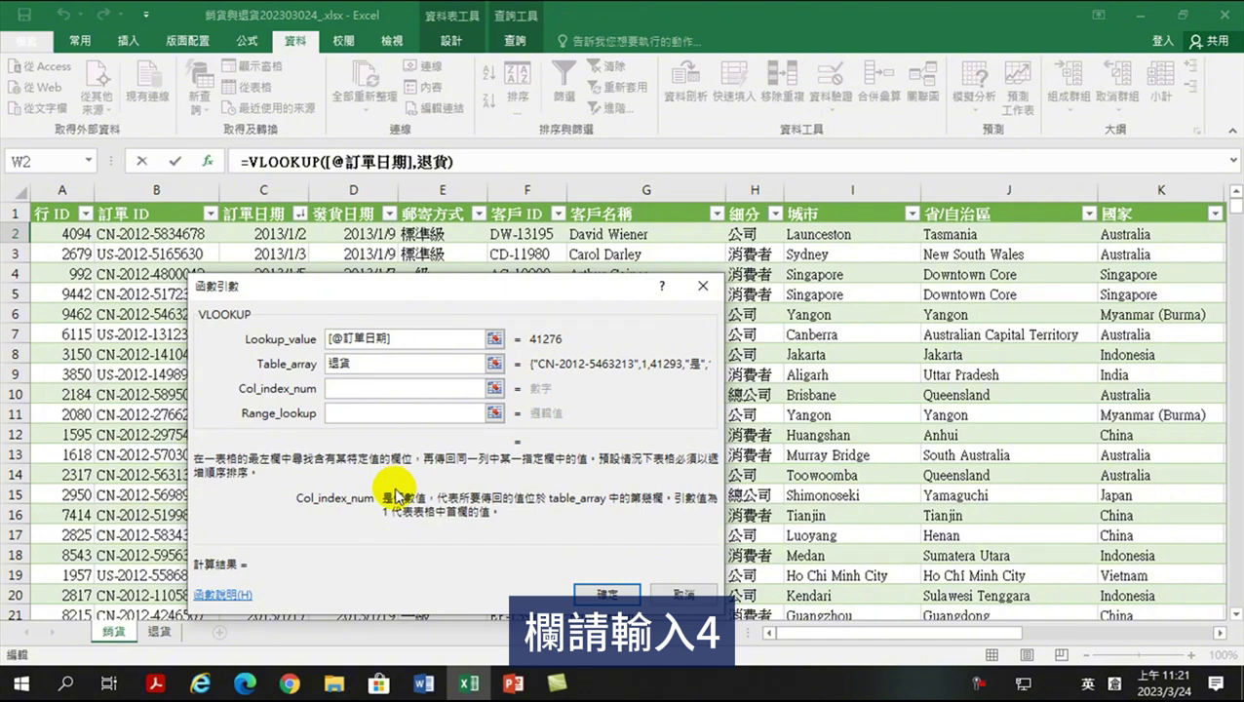
type("4")
key("Tab")
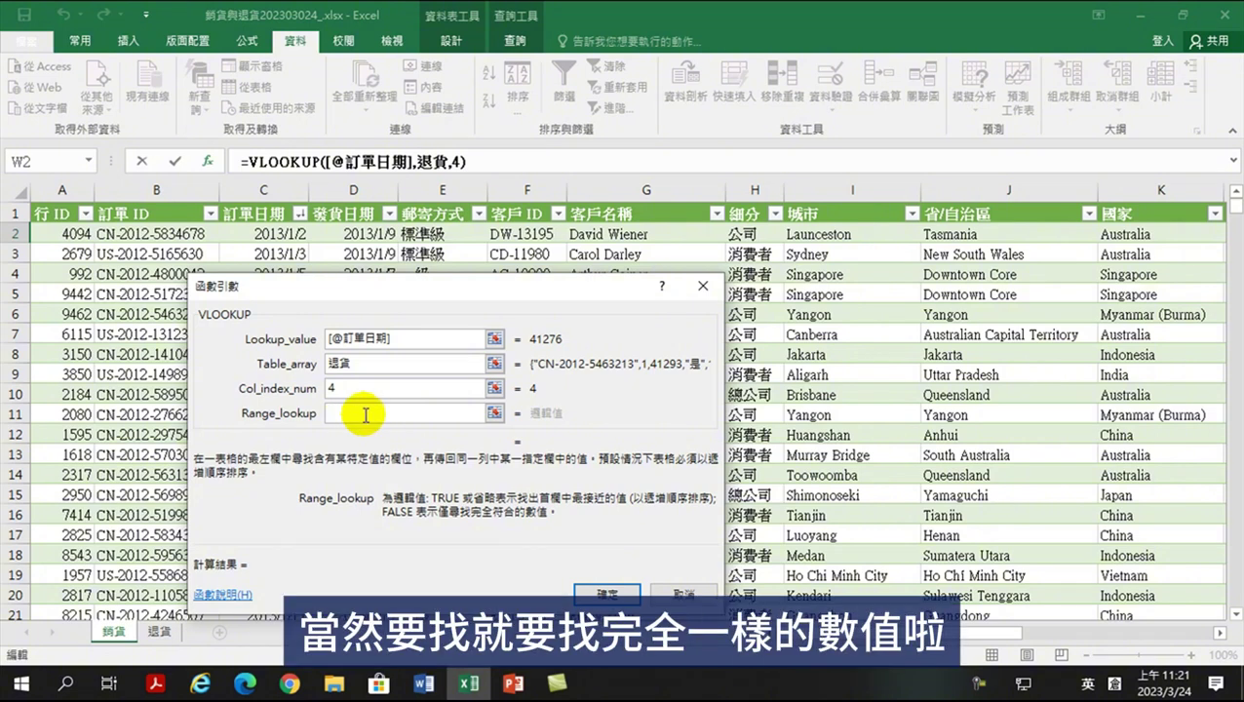
type("False")
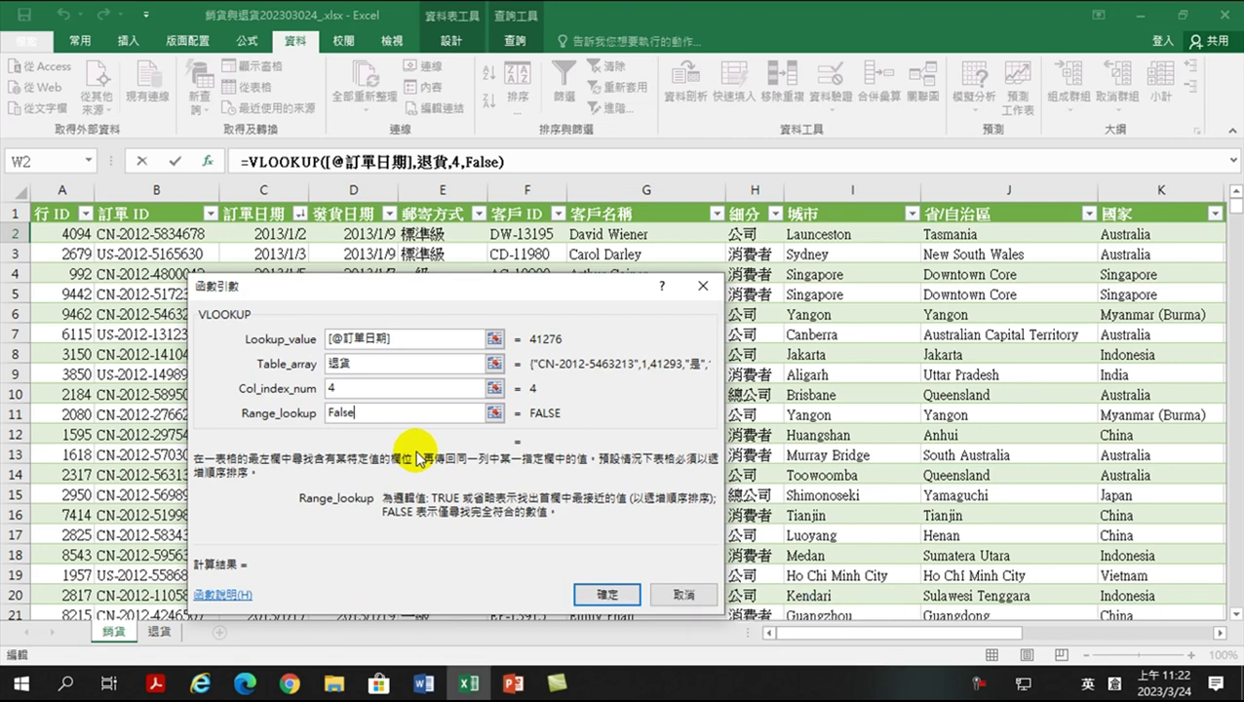
Step: Confirm the VLOOKUP in W2, filling the 是否退貨 column with #N/A results
left_click(606, 593)
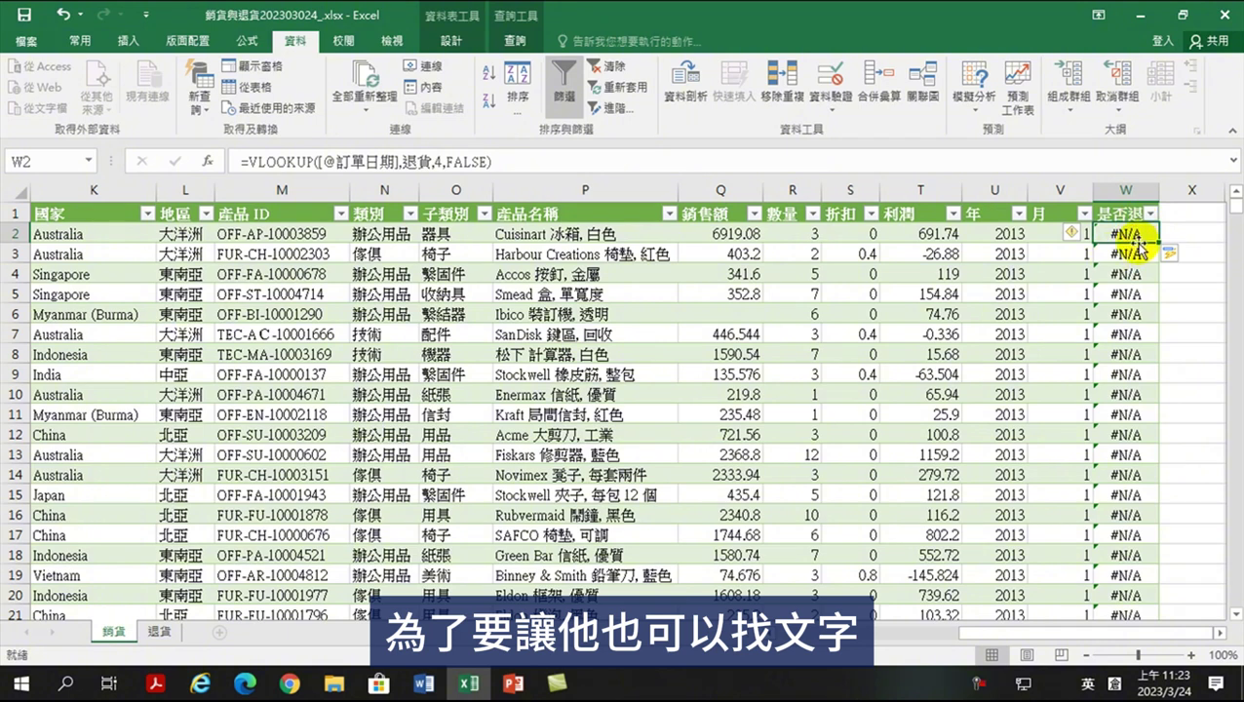
Step: Append &"" to the end of the W2 VLOOKUP formula
left_click(499, 163)
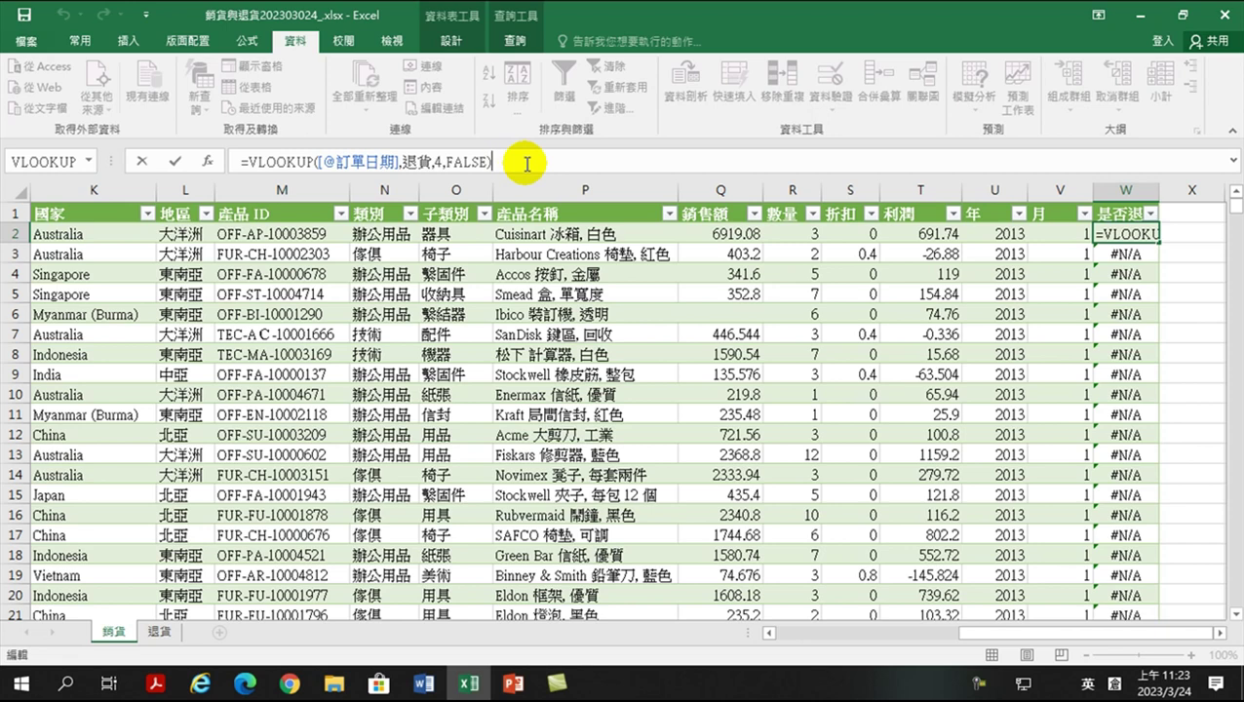
type("&\"\"")
key("Return")
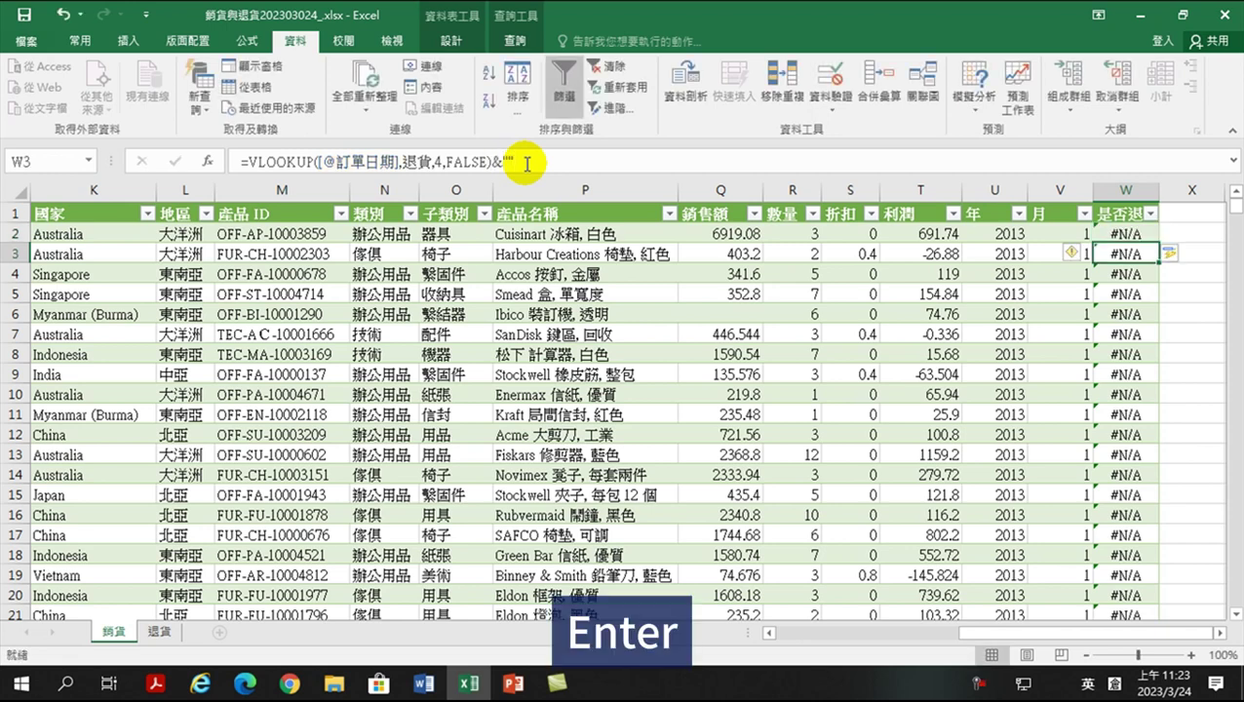
left_click(328, 162)
left_click_drag(325, 162, 395, 162)
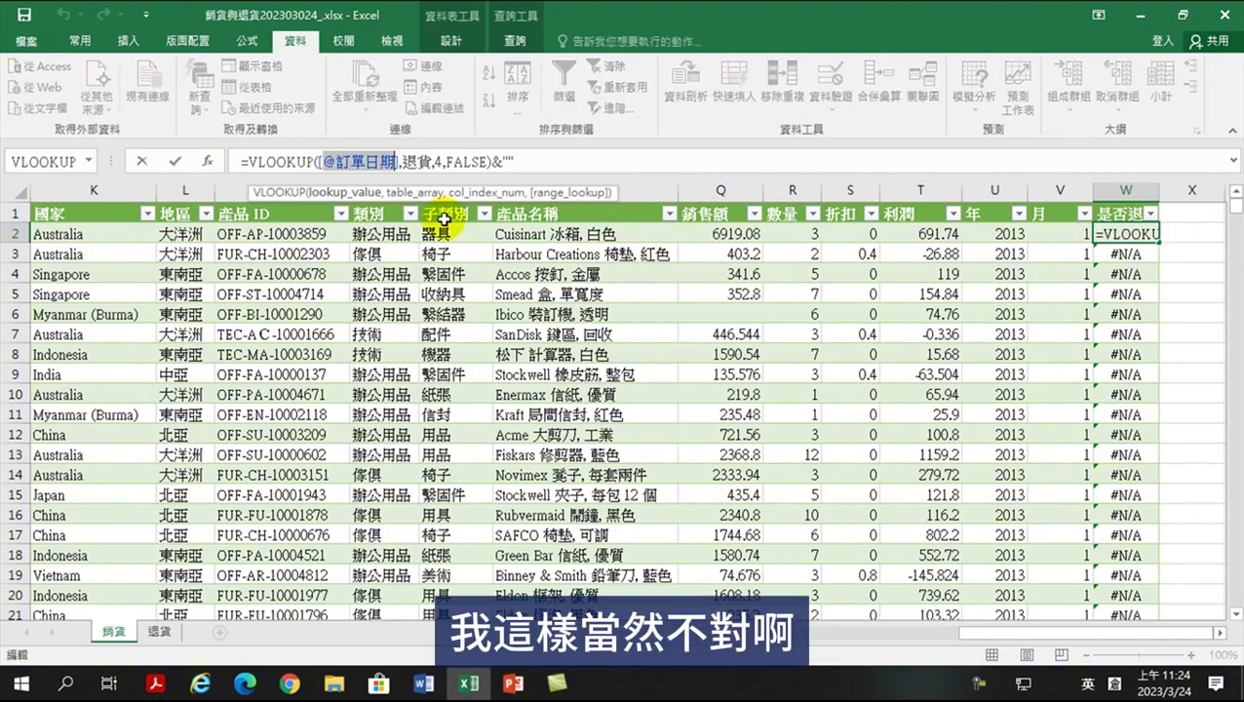
key("BackSpace")
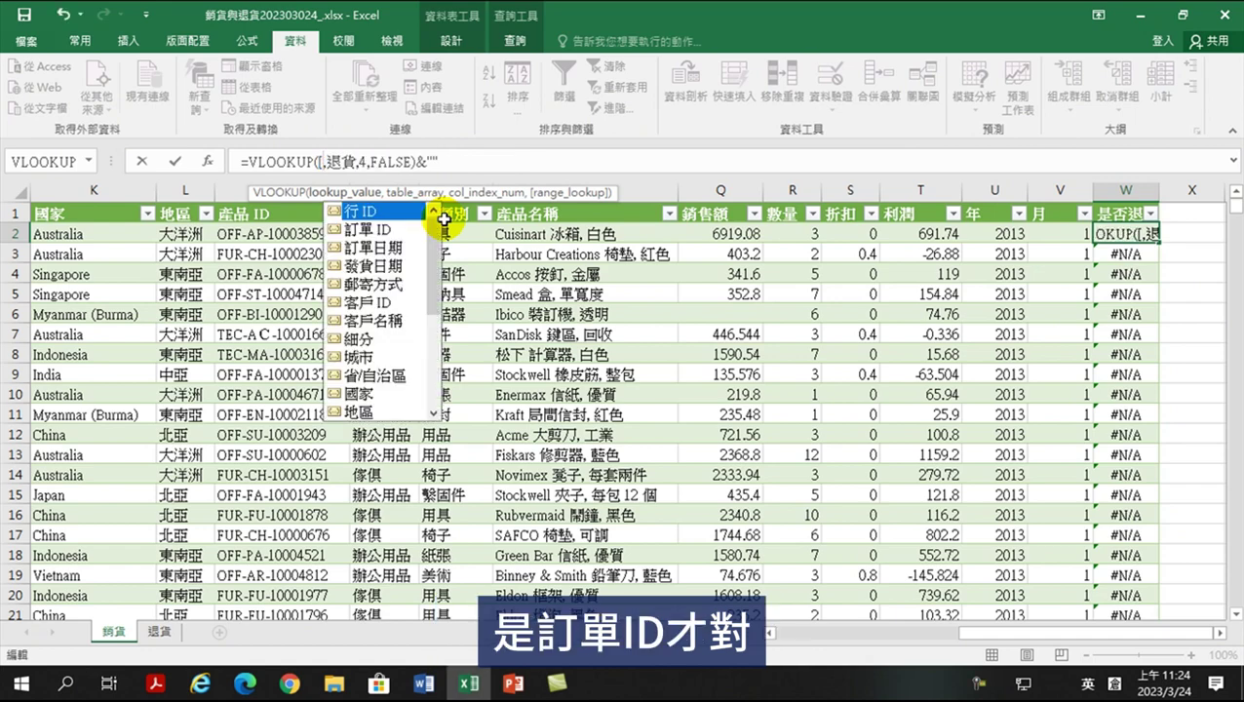
key("Down")
key("Tab")
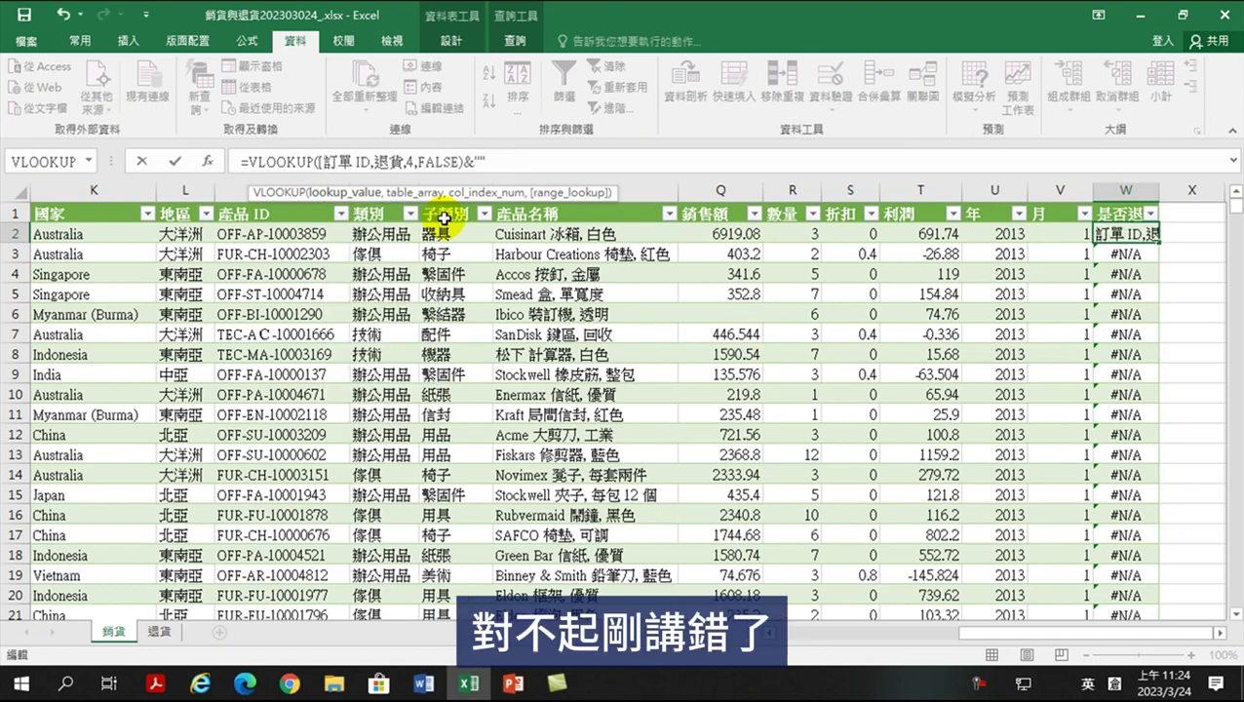
key("BackSpace")
key("BackSpace")
key("BackSpace")
scroll(443, 292, "left", 3)
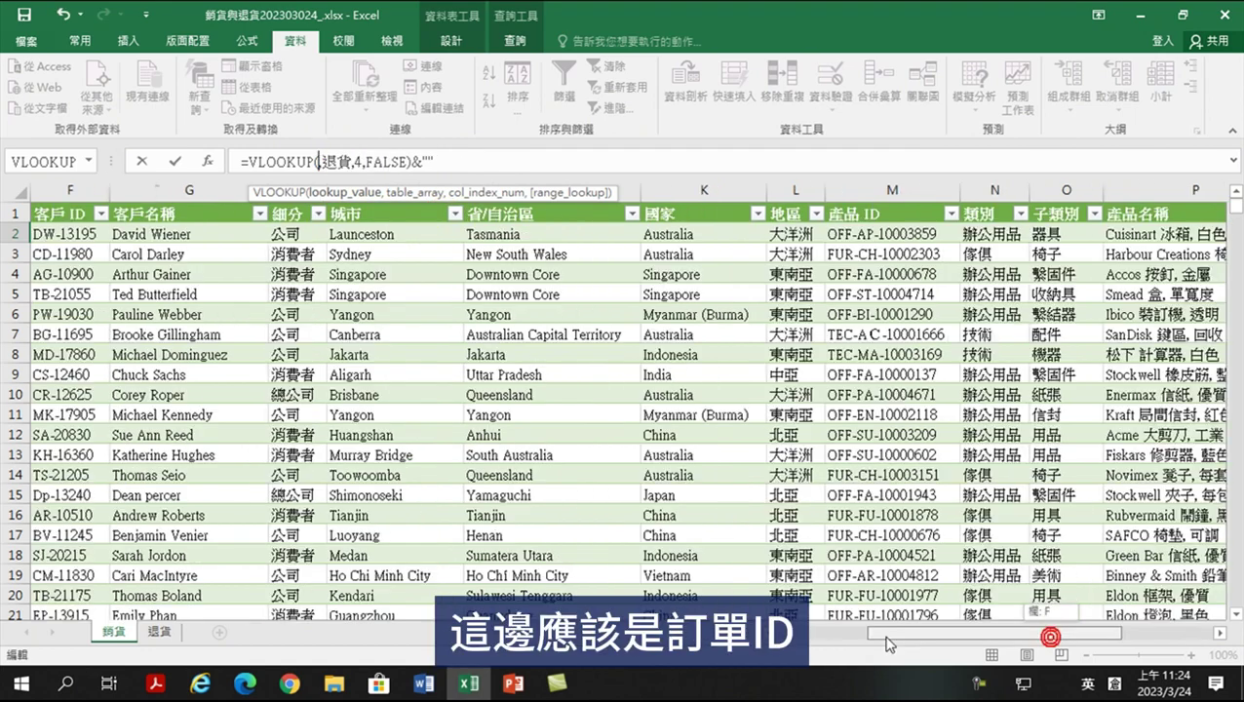
scroll(292, 292, "left", 3)
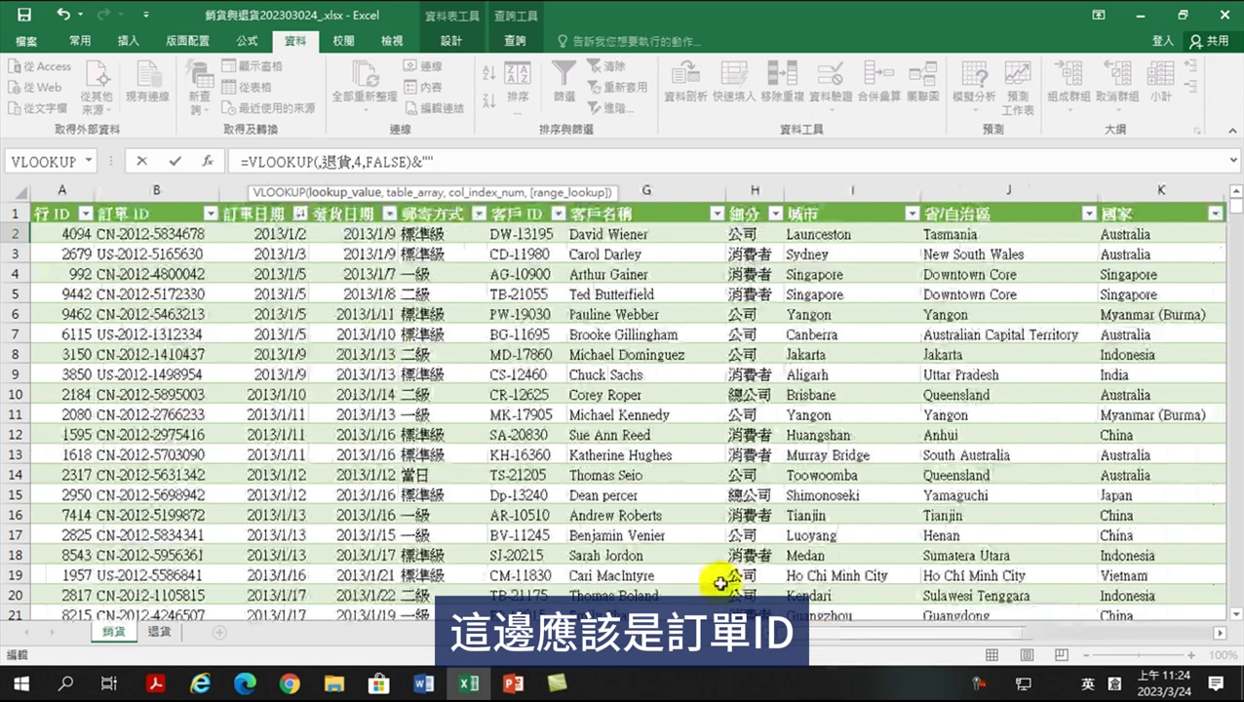
left_click(159, 232)
left_click(529, 161)
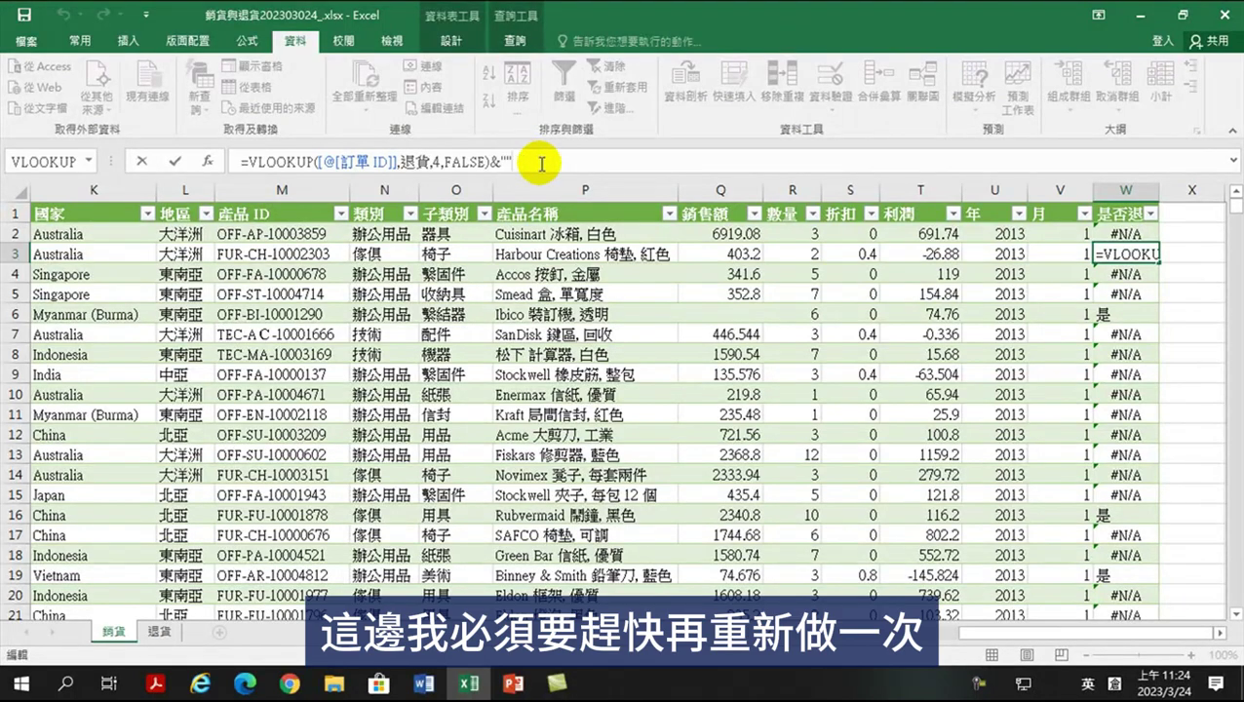
Step: Cancel the accidental edit of the W2 cell
left_click(1126, 234)
type("=")
left_click(1128, 308)
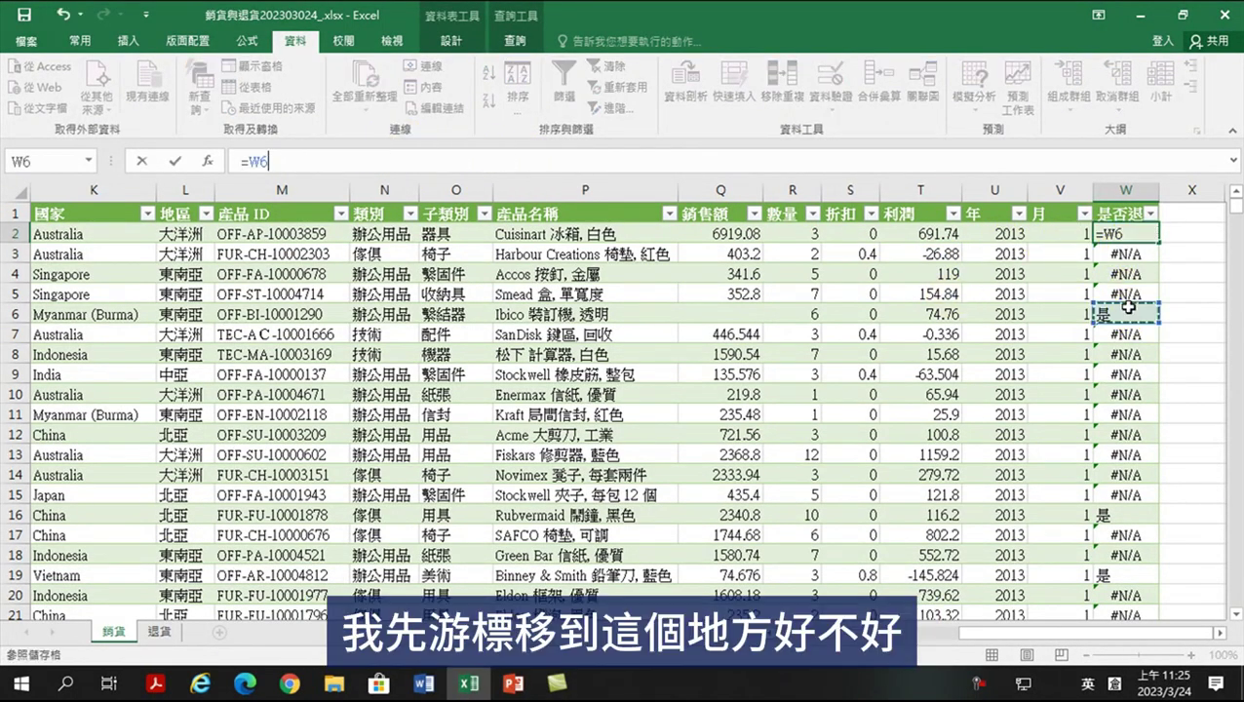
key("Escape")
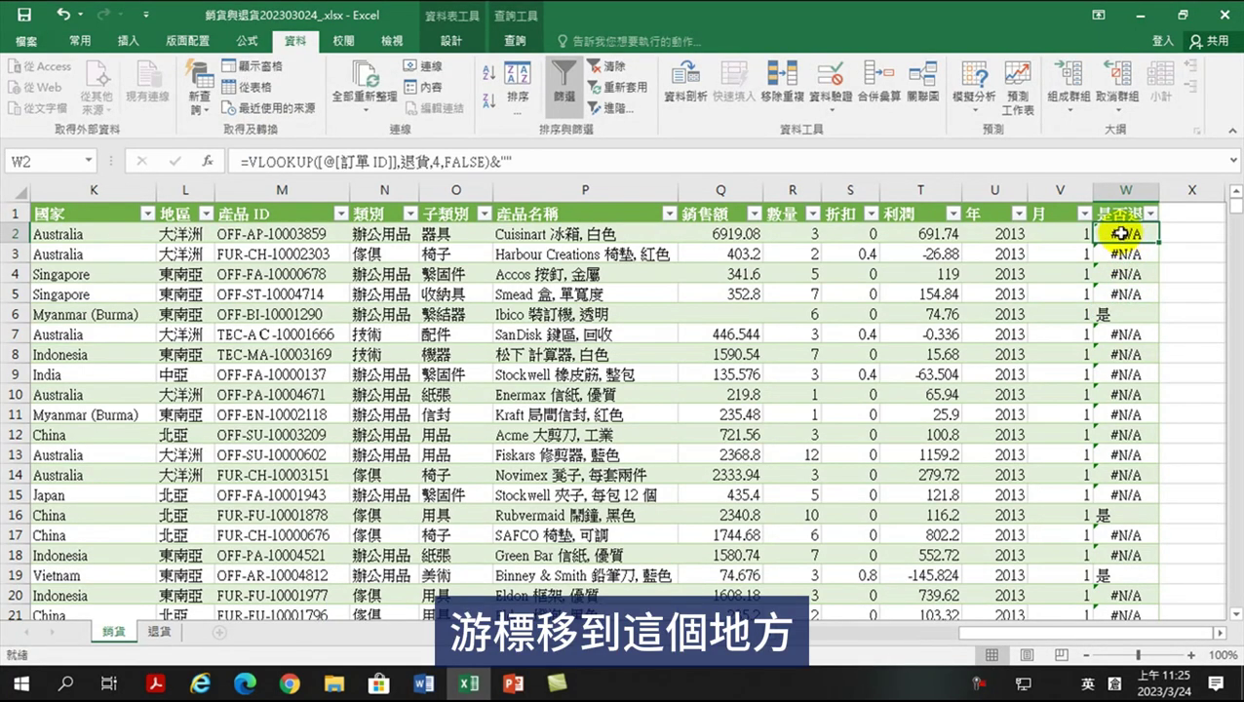
Step: Reopen the Function Arguments dialog for the W2 VLOOKUP
left_click(207, 164)
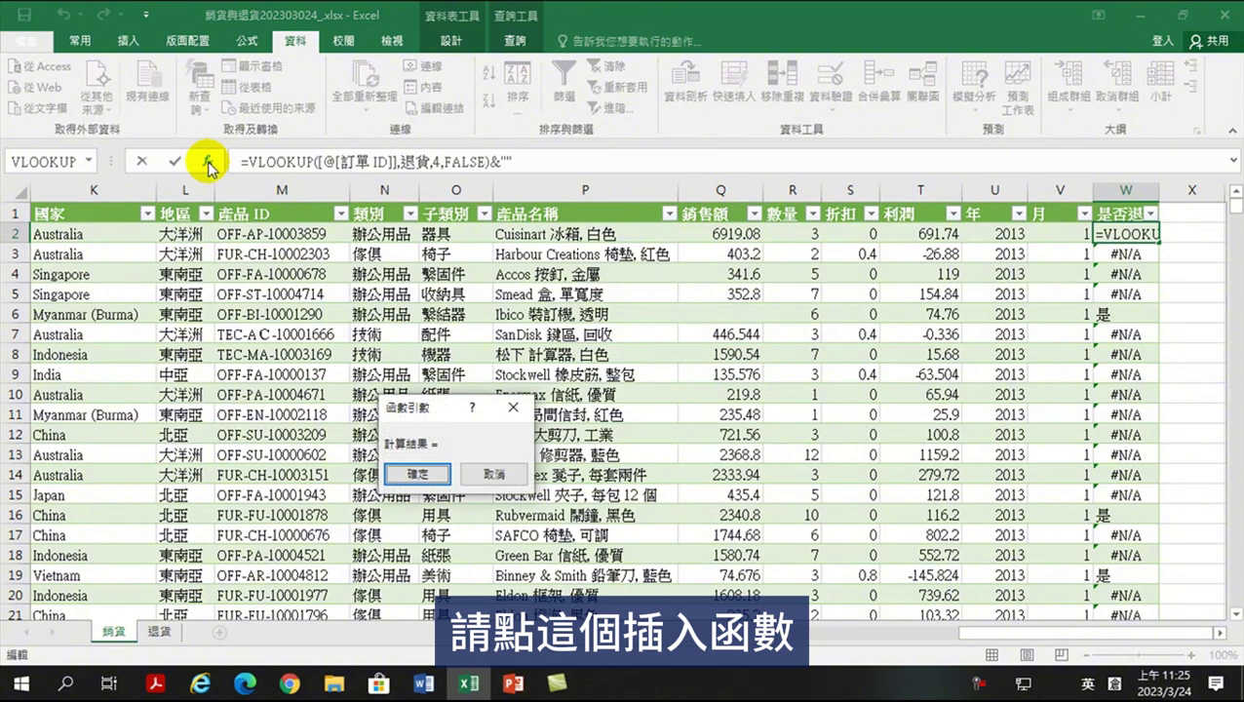
key("Return")
key("Escape")
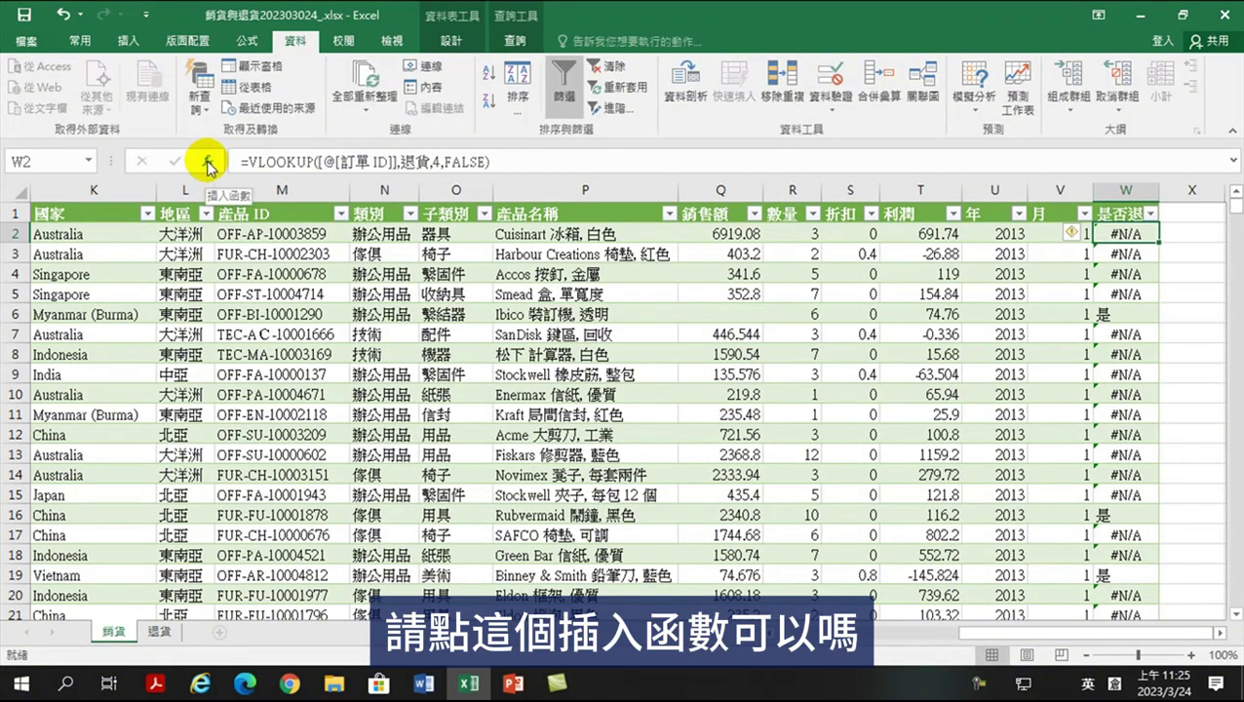
left_click(208, 164)
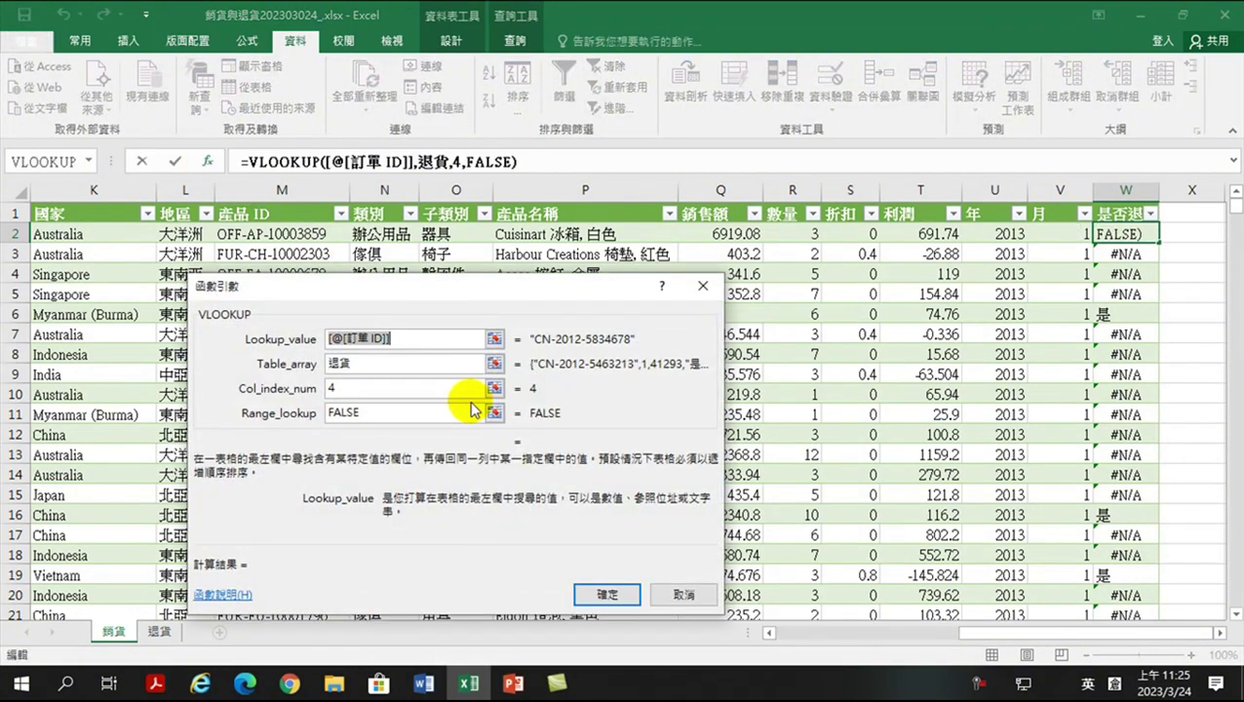
key("Escape")
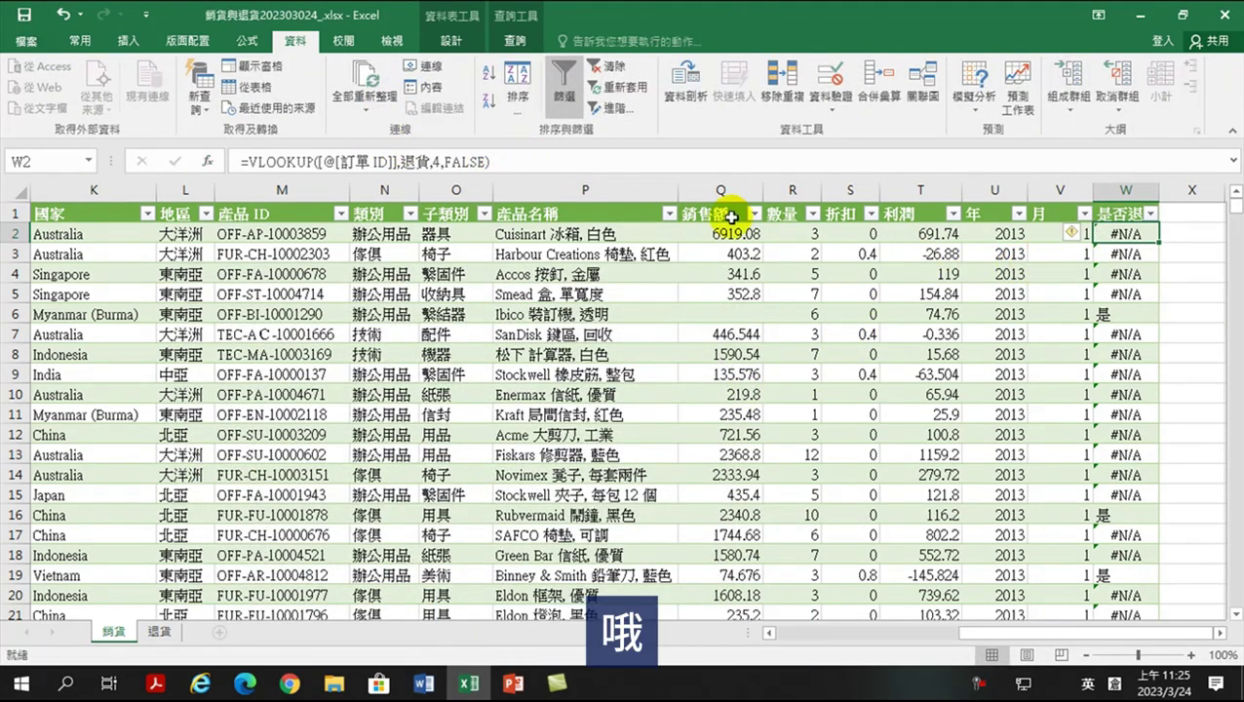
left_click(207, 162)
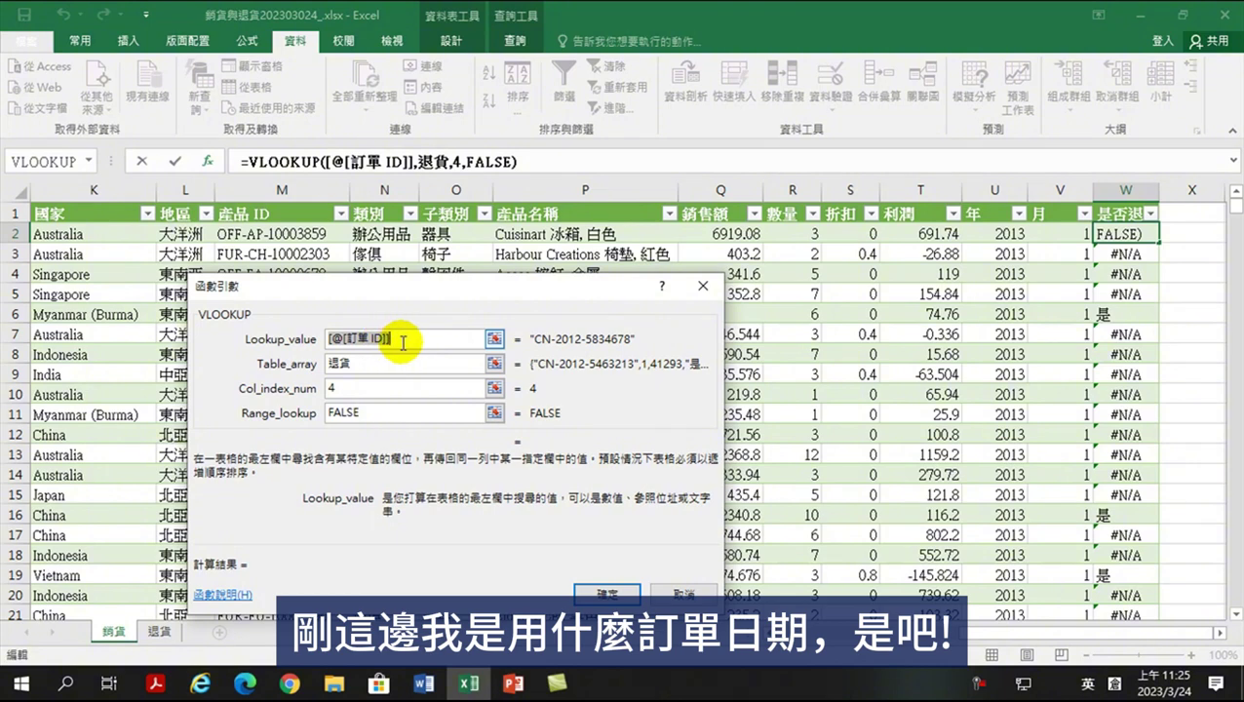
Step: Clear the Lookup_value and re-pick it as [@[訂單 ID]] from cell B2
left_click(390, 340)
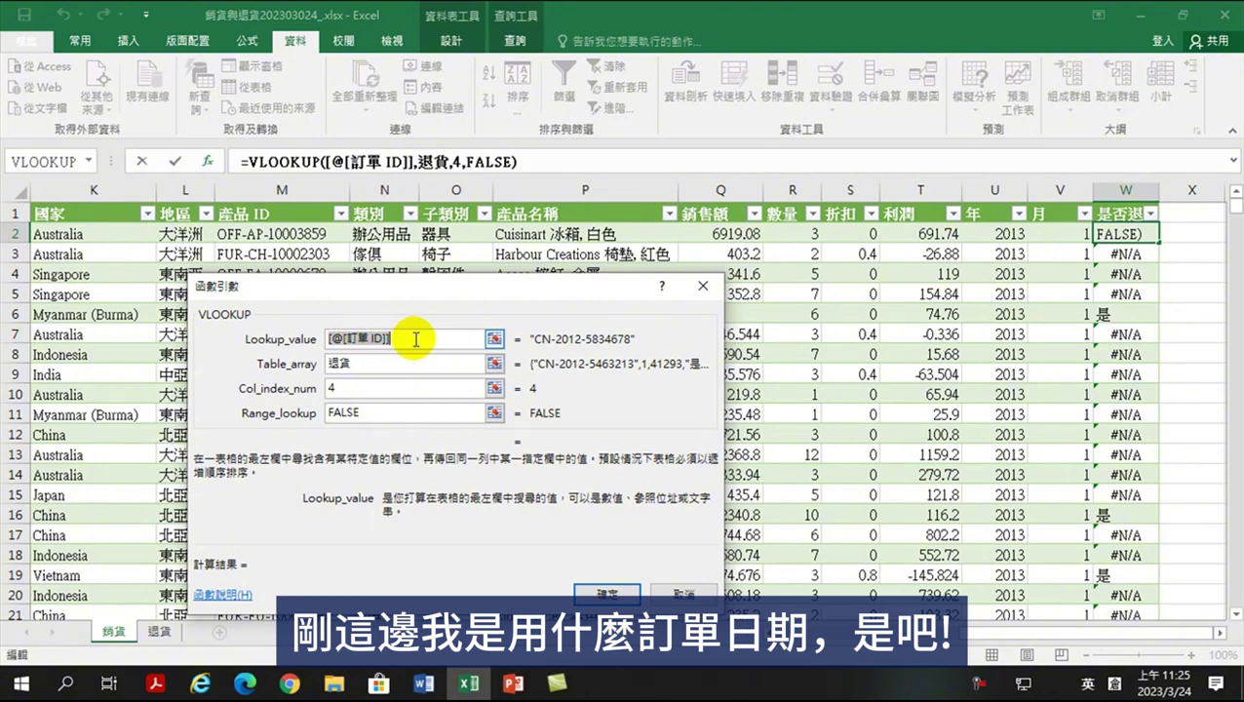
left_click(424, 337)
left_click_drag(424, 338, 311, 317)
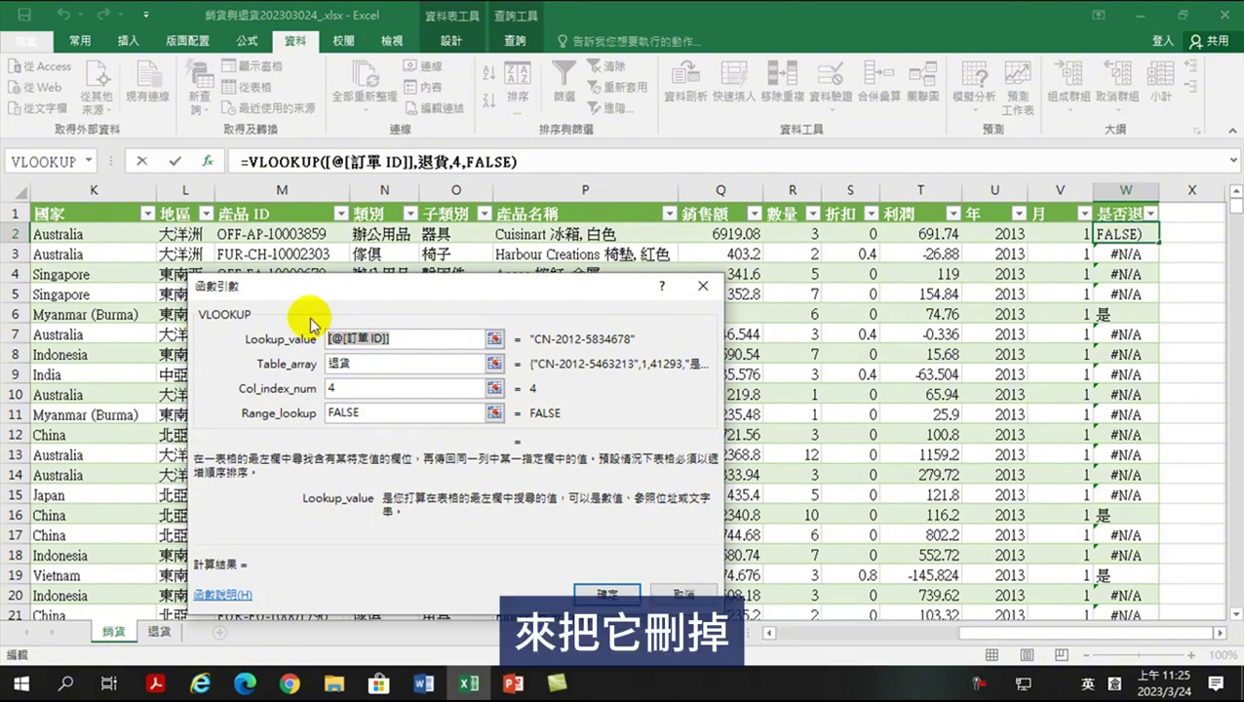
key("Delete")
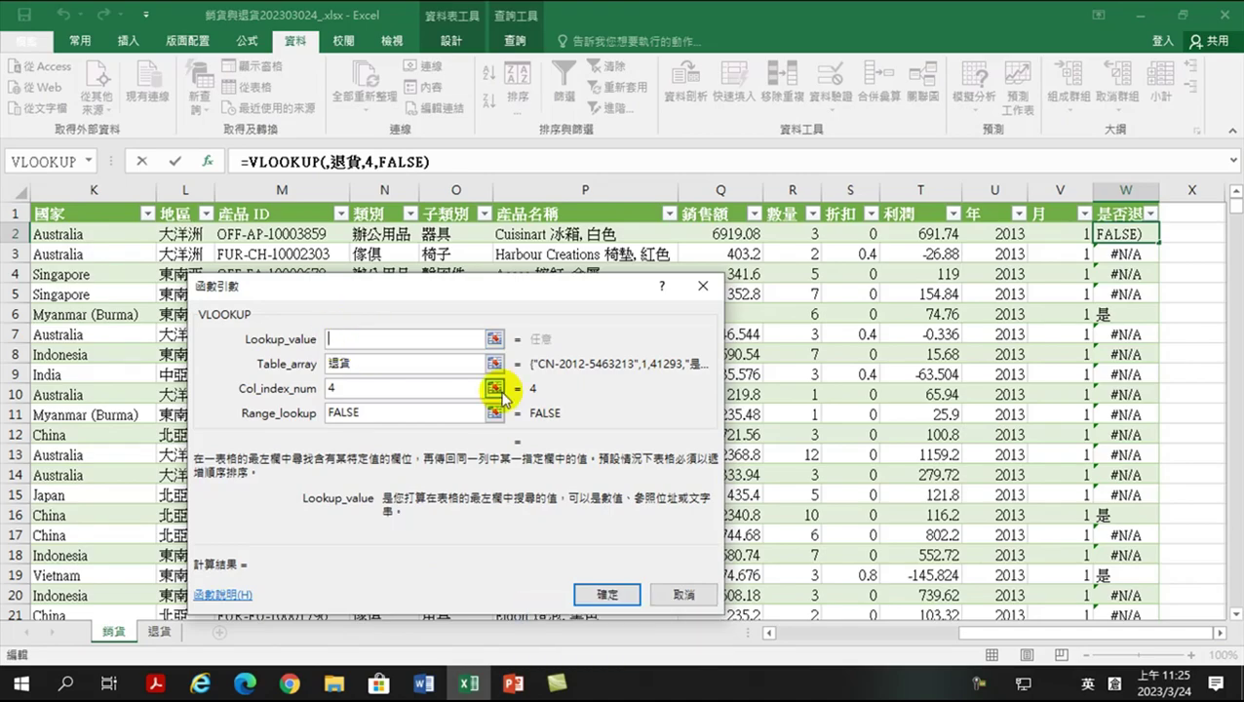
left_click_drag(1045, 639, 856, 634)
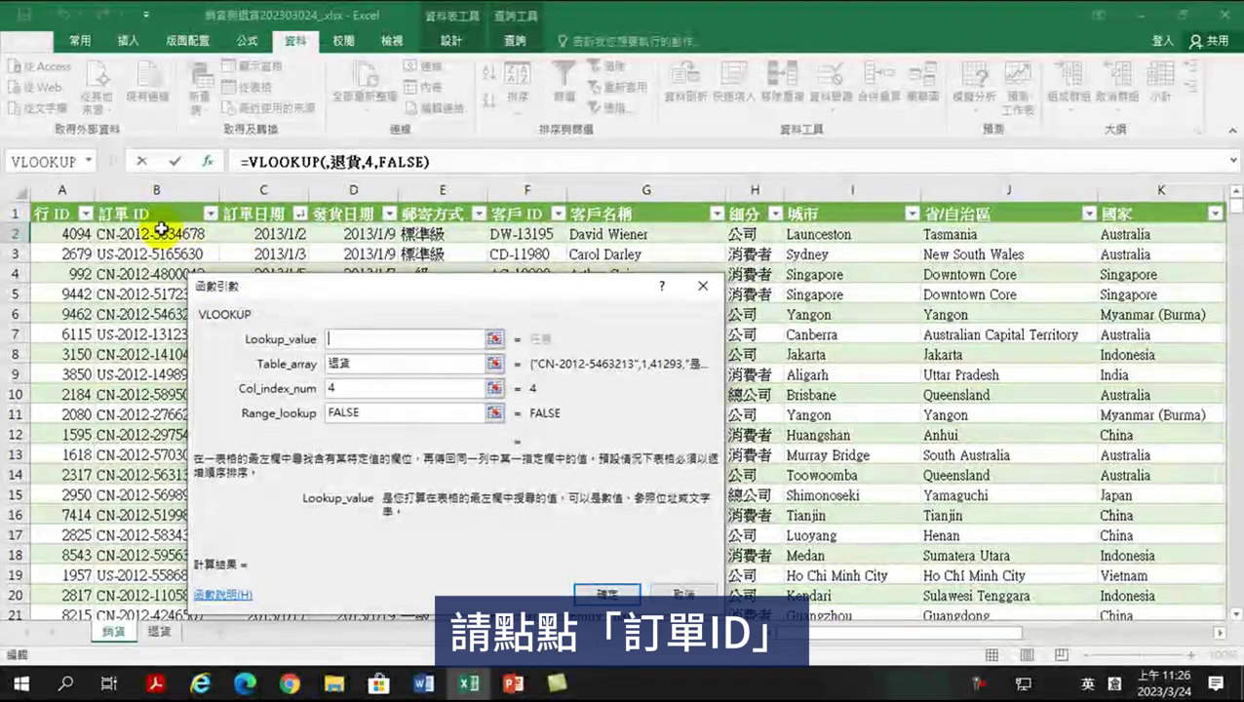
left_click(148, 234)
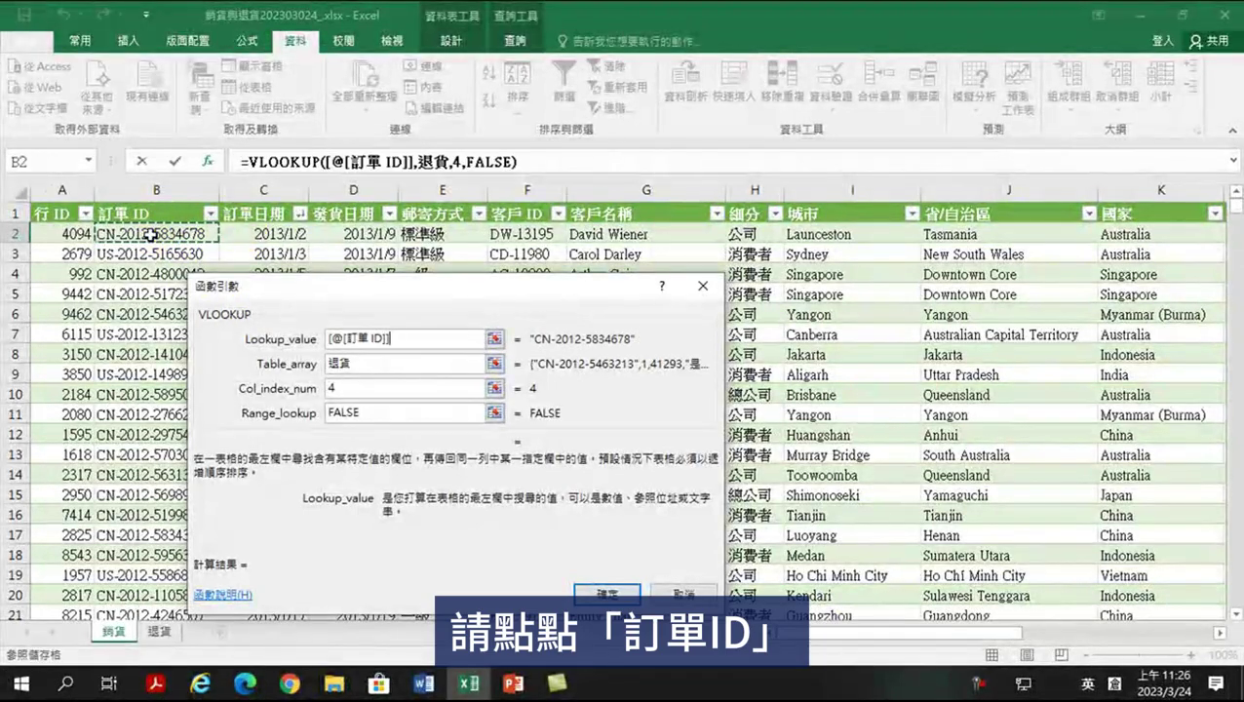
Step: Confirm the 訂單 ID VLOOKUP, inspect the 退貨 sheet, and return to 銷貨
left_click(607, 593)
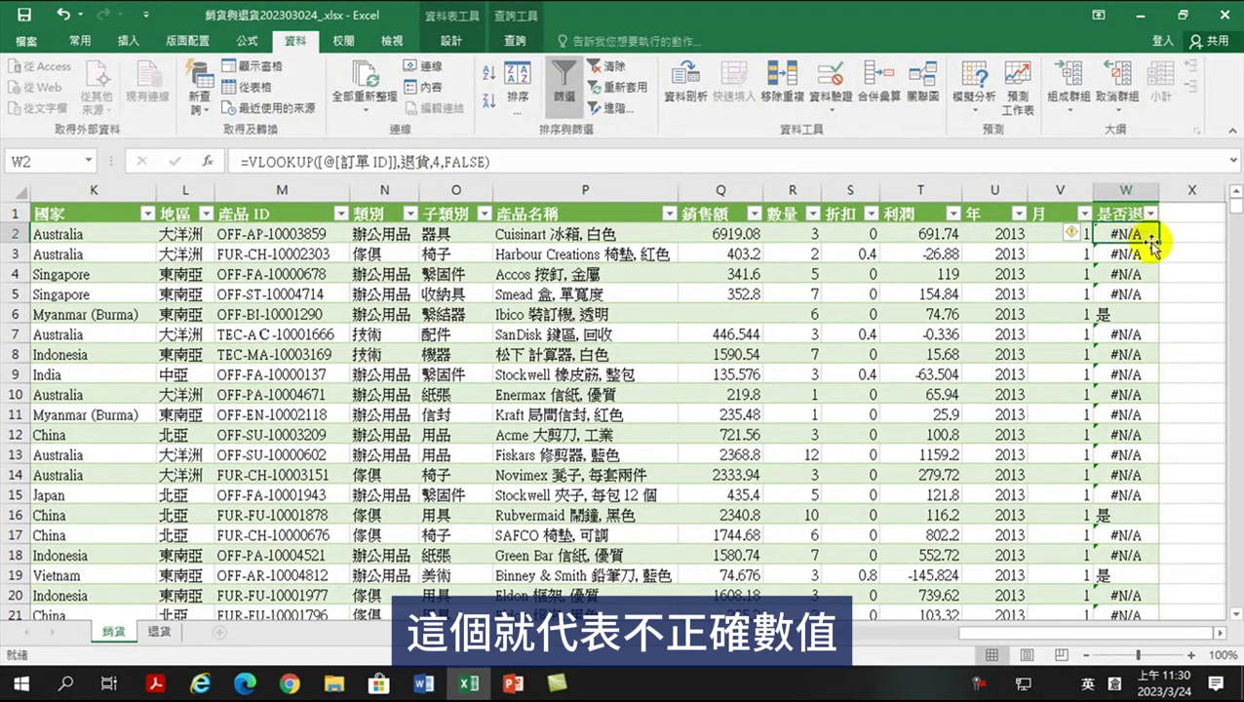
left_click(158, 631)
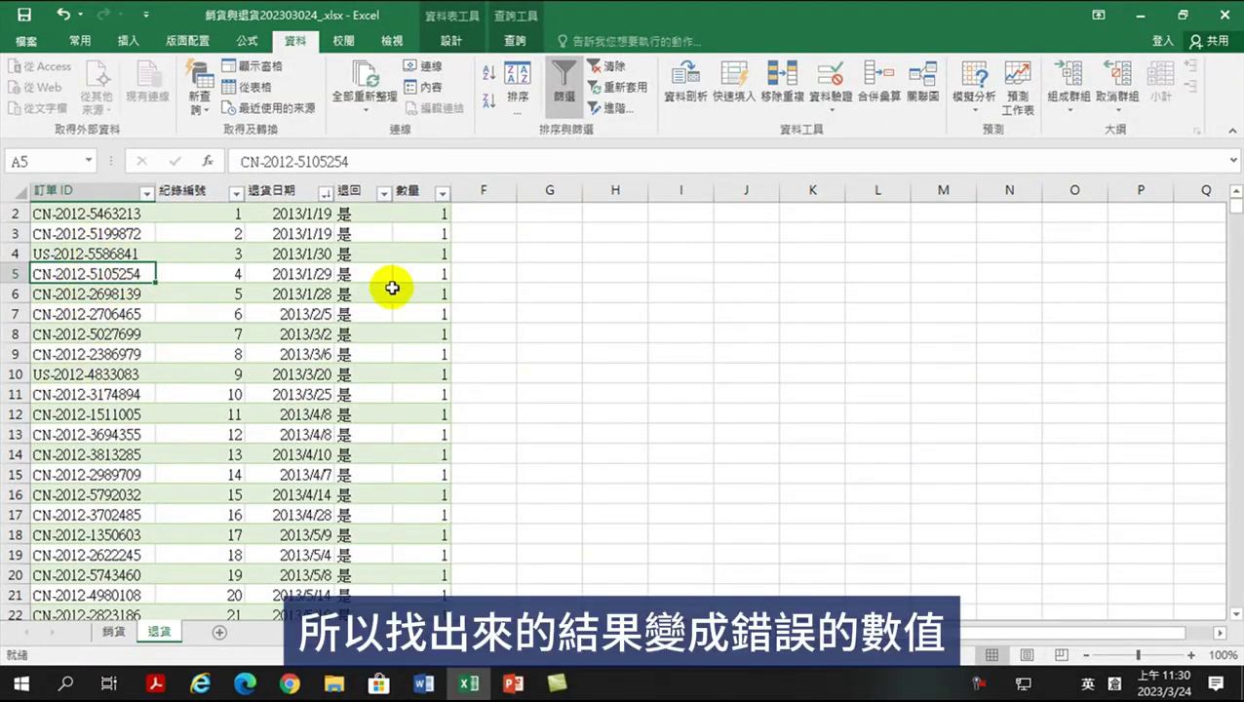
left_click(112, 632)
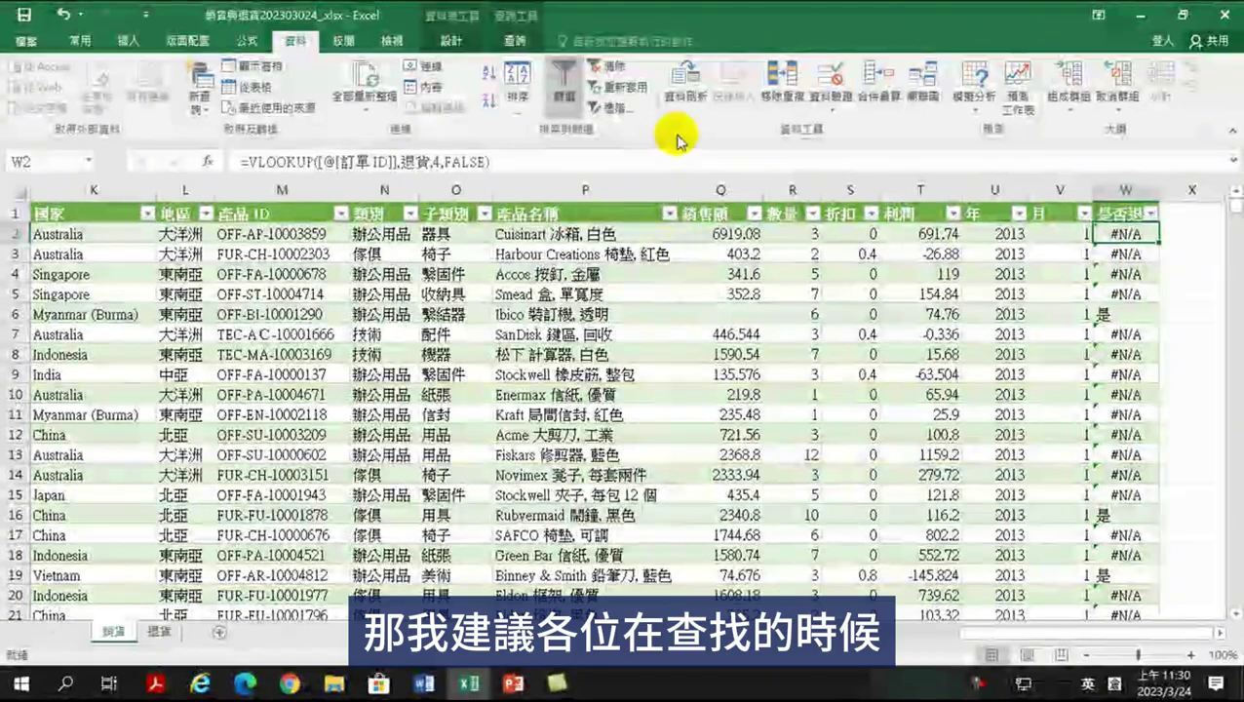
Step: Append &"" to W2's VLOOKUP formula, then select the VLOOKUP text after the equals sign
left_click(543, 162)
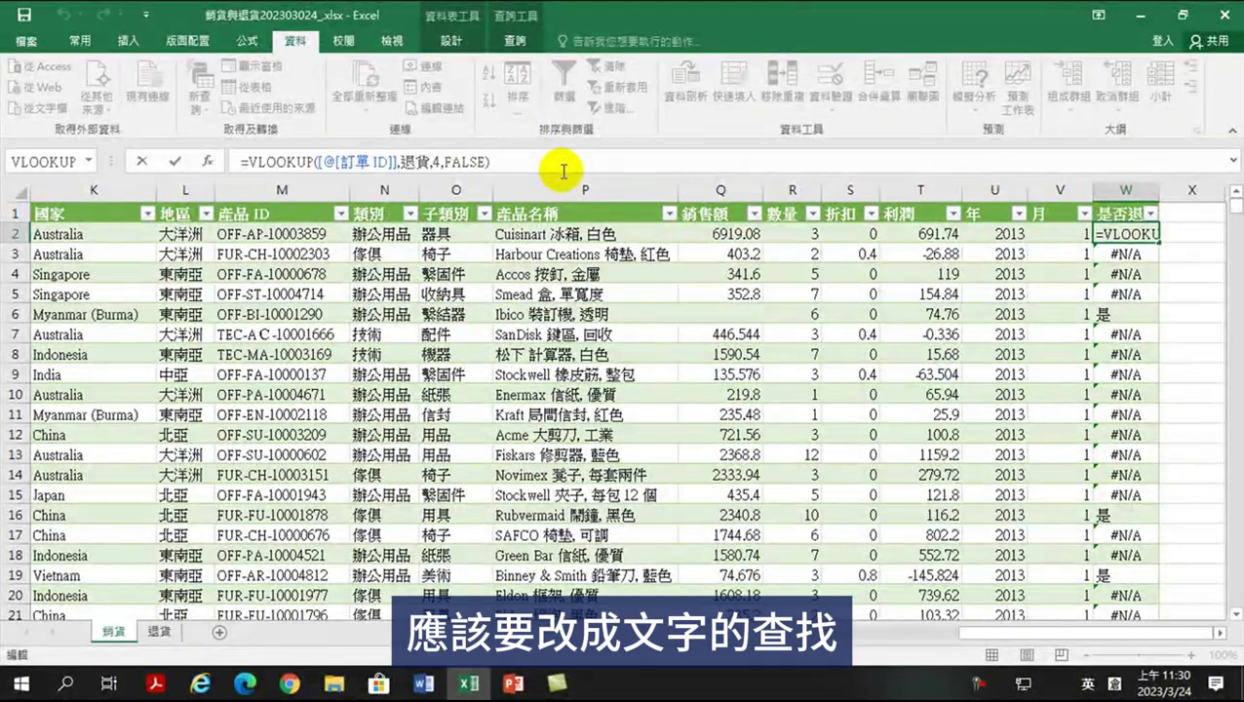
left_click(512, 160)
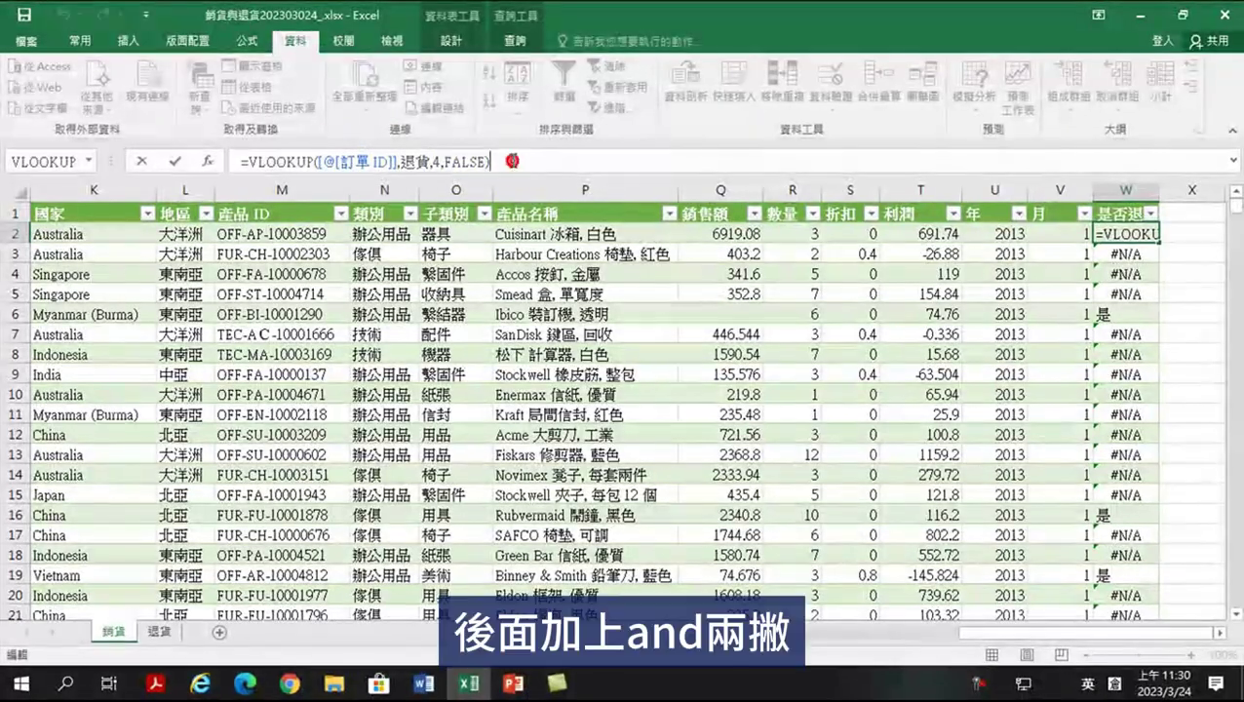
type("&\"")
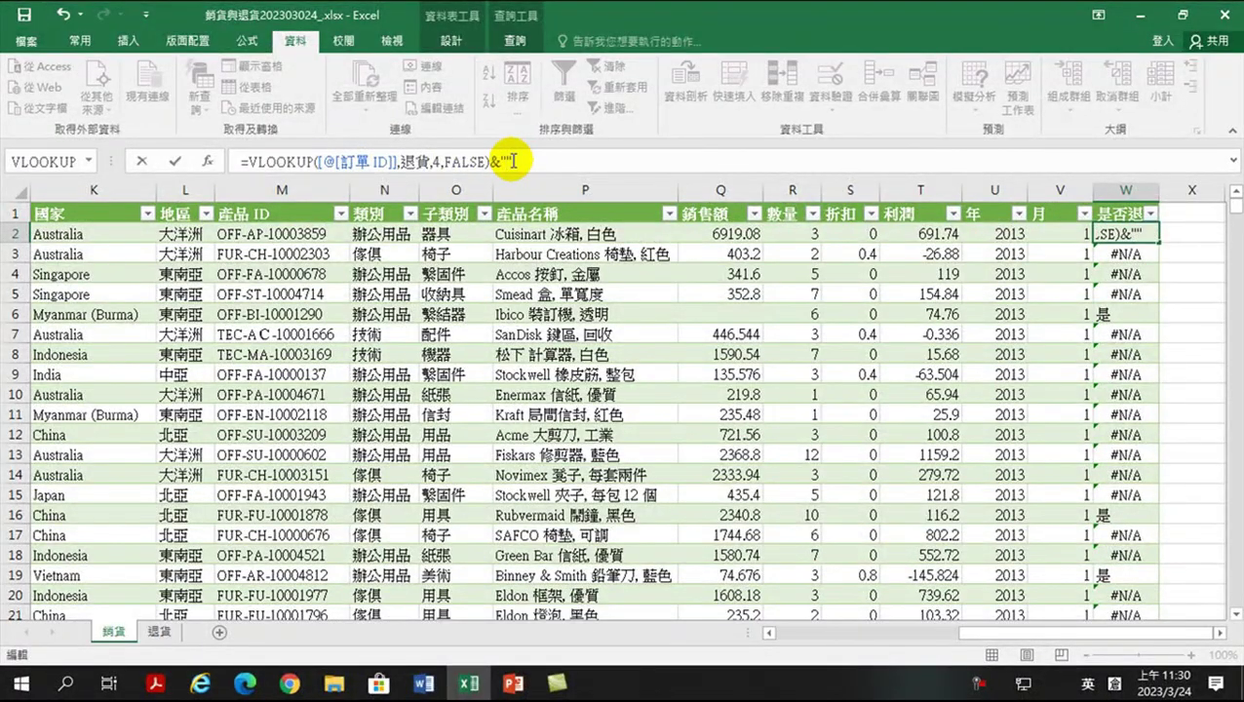
left_click(1112, 234)
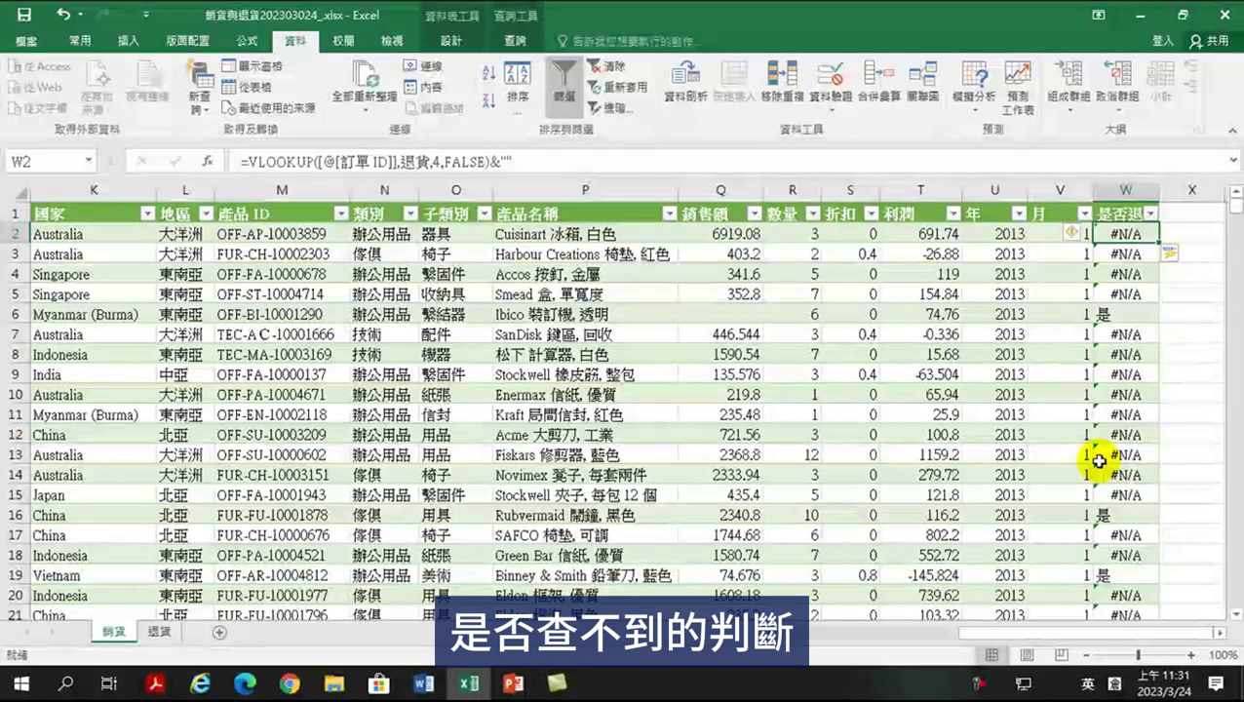
left_click(245, 161)
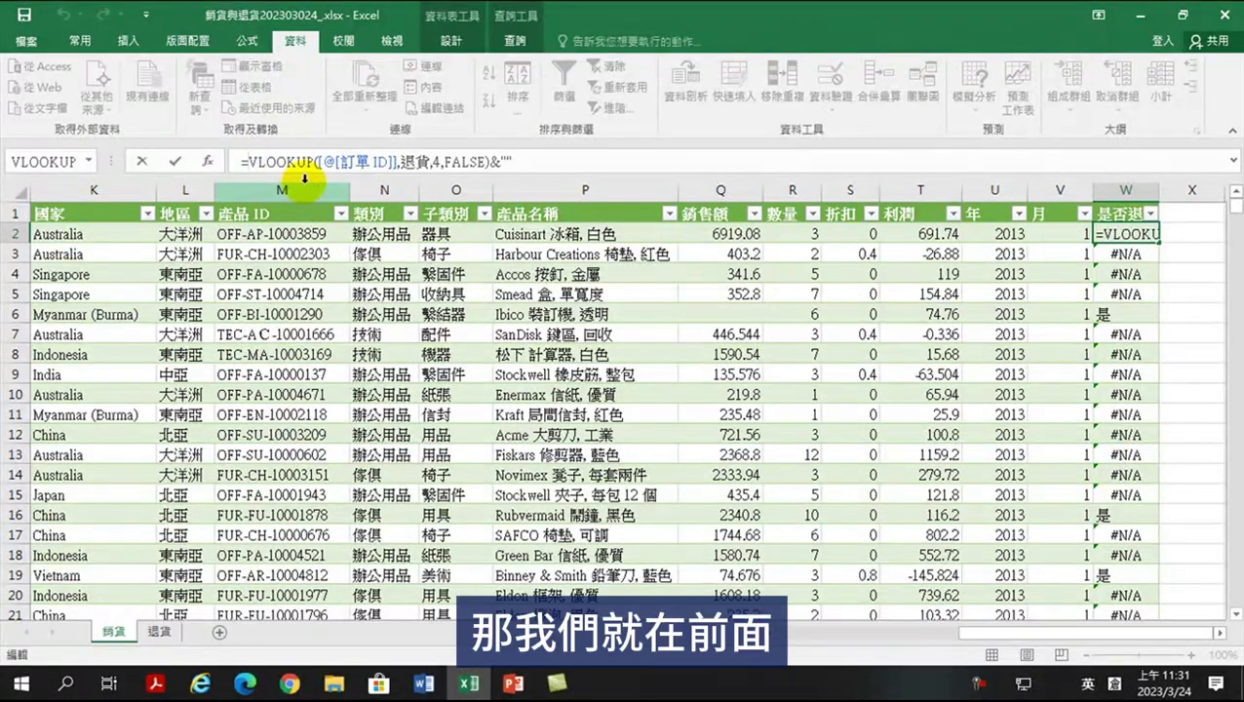
left_click_drag(265, 162, 494, 165)
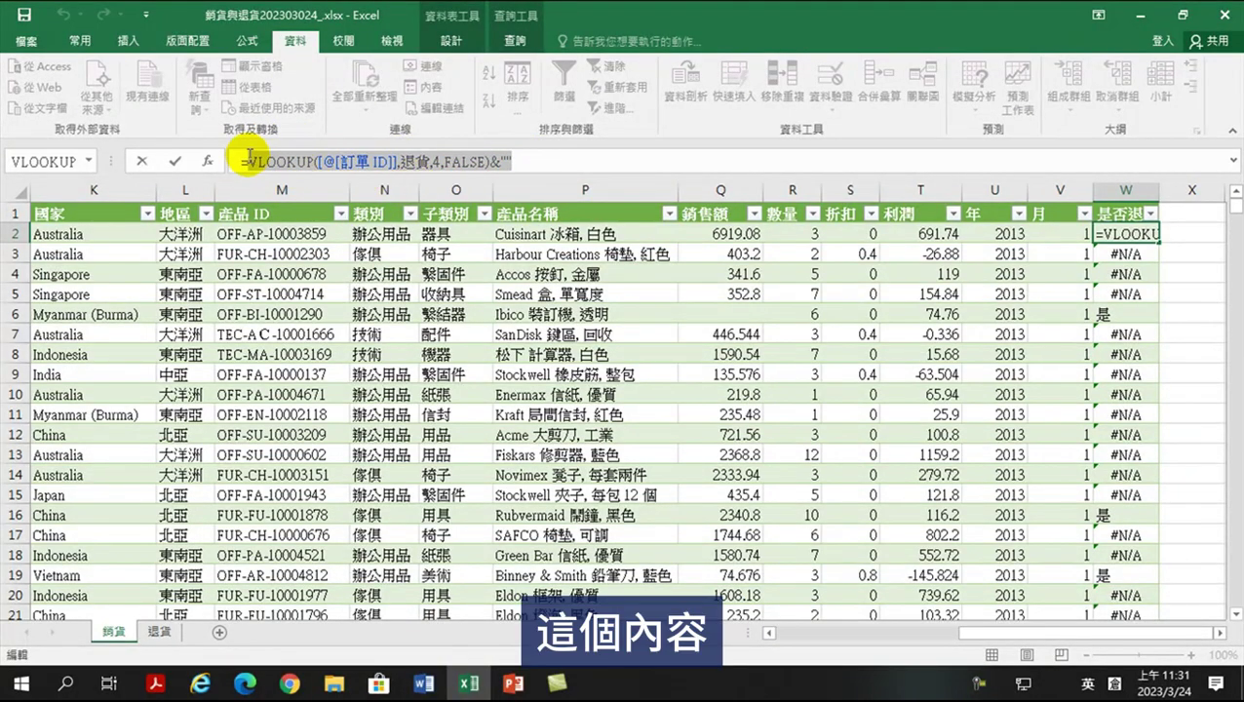
Step: Cut the VLOOKUP from W2 and insert an empty IFERROR function found by search
key("ctrl+x")
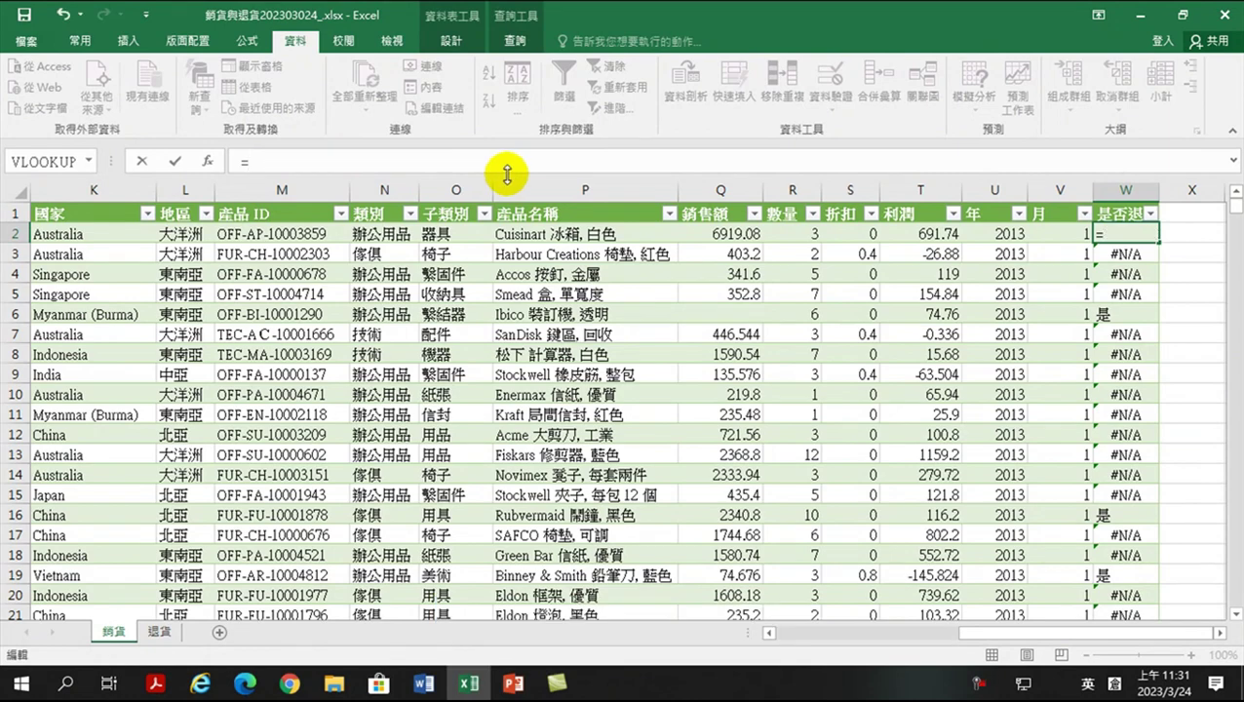
left_click(210, 165)
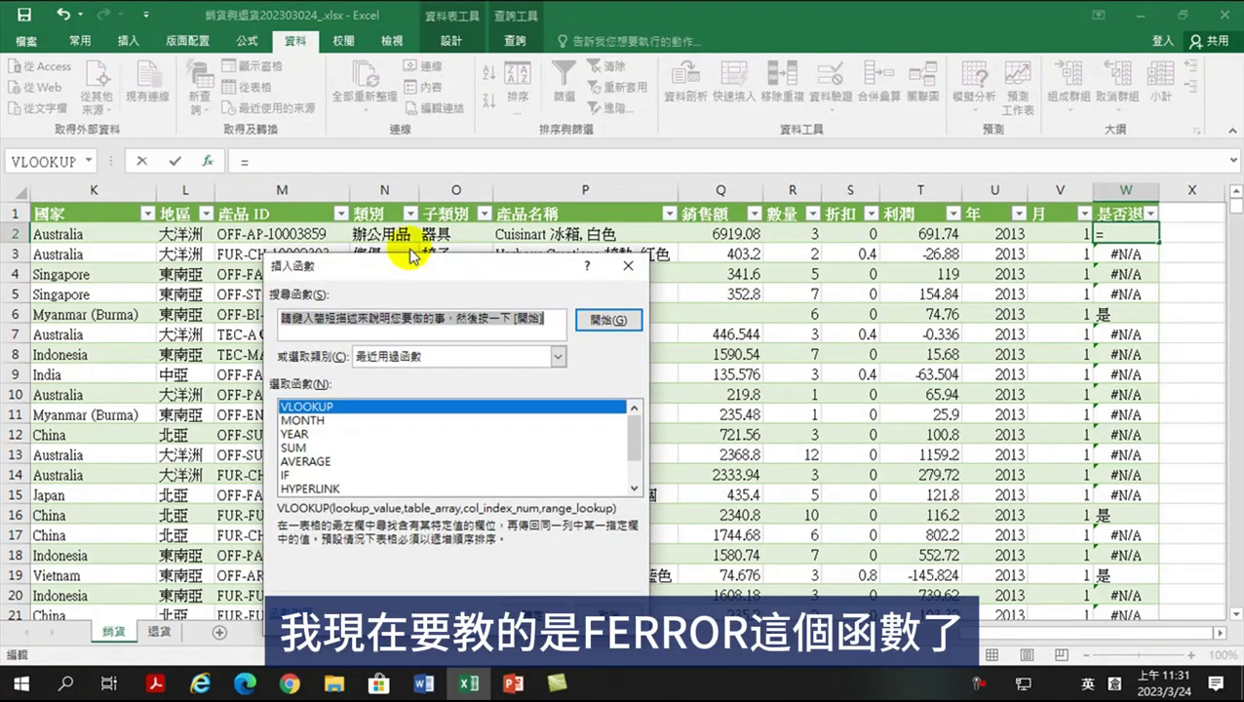
type("iferror")
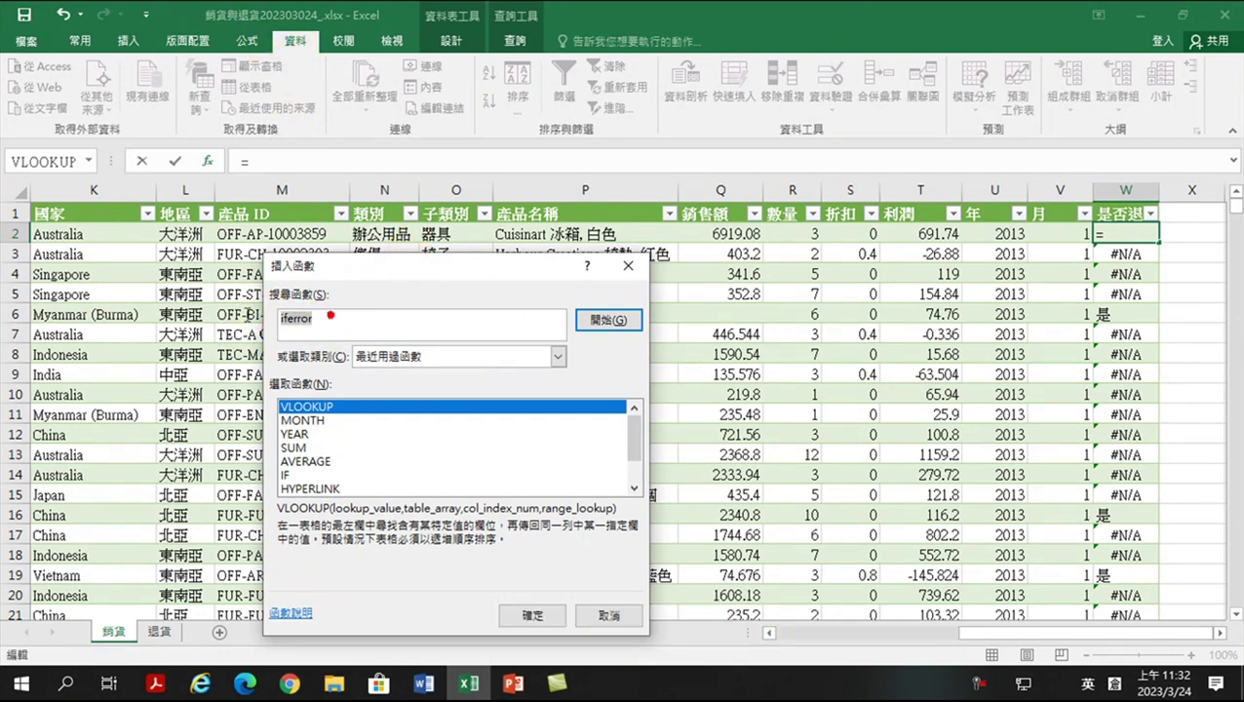
left_click_drag(322, 319, 234, 321)
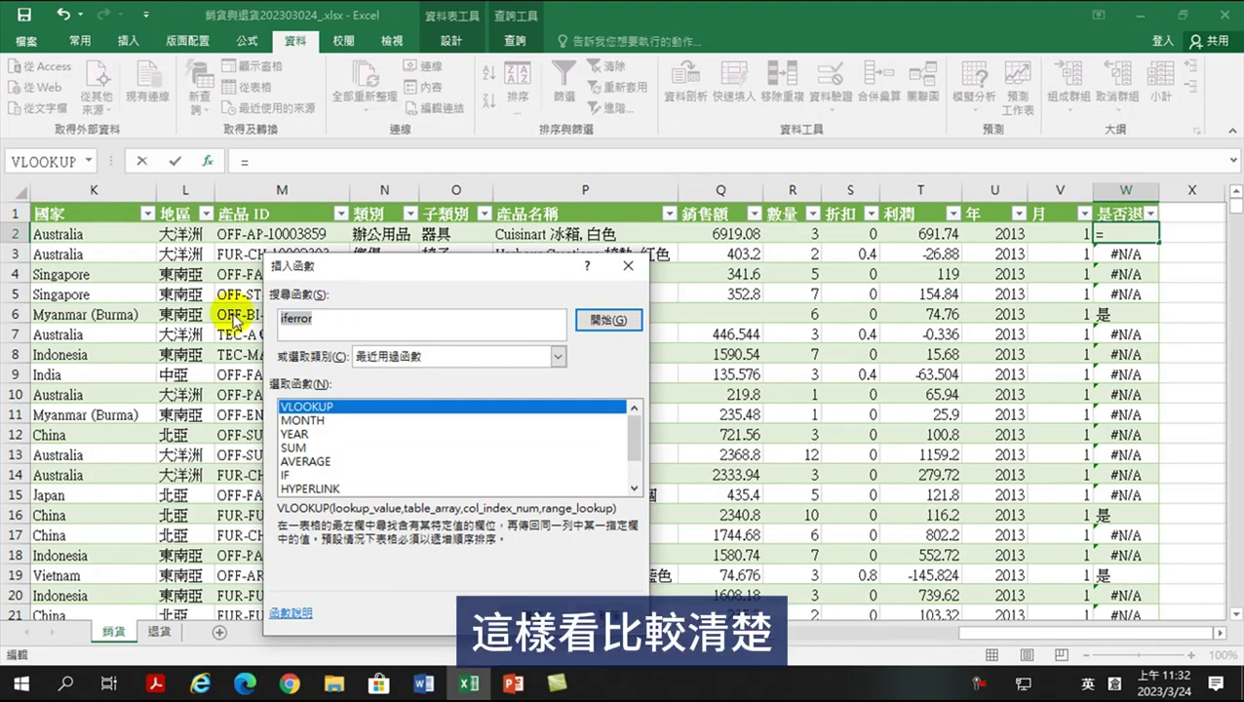
type("IFERROR")
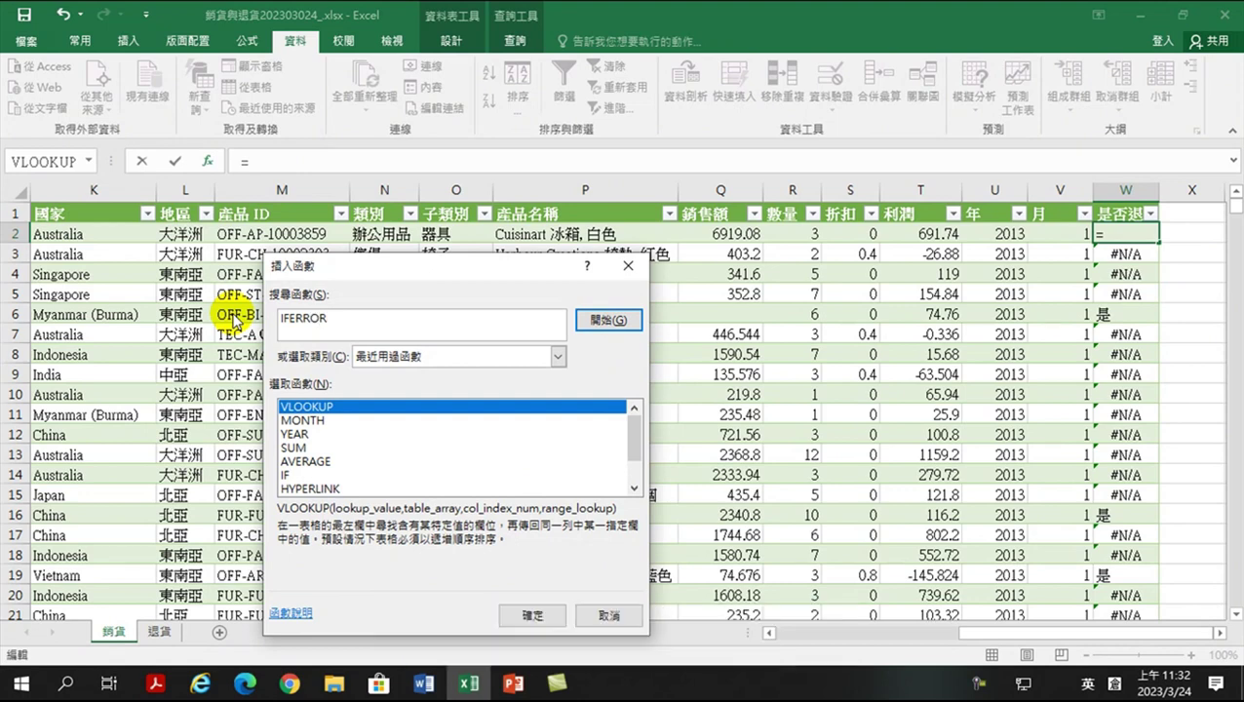
left_click(609, 323)
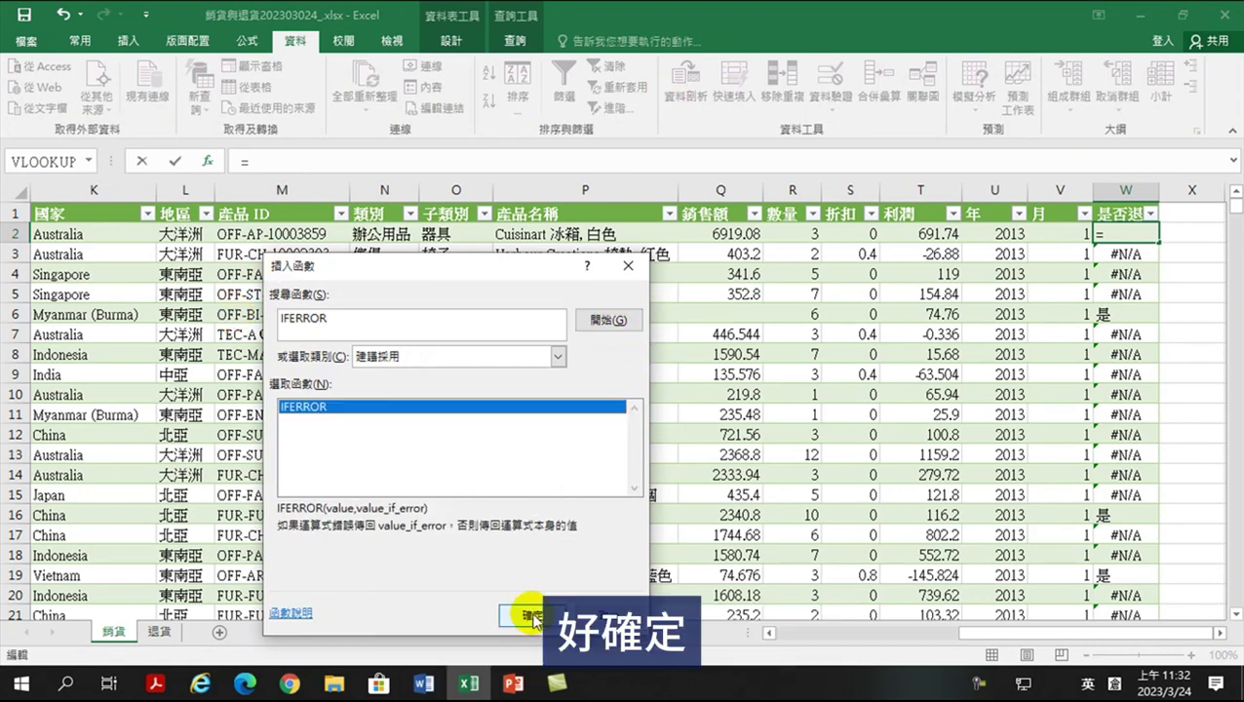
left_click(533, 615)
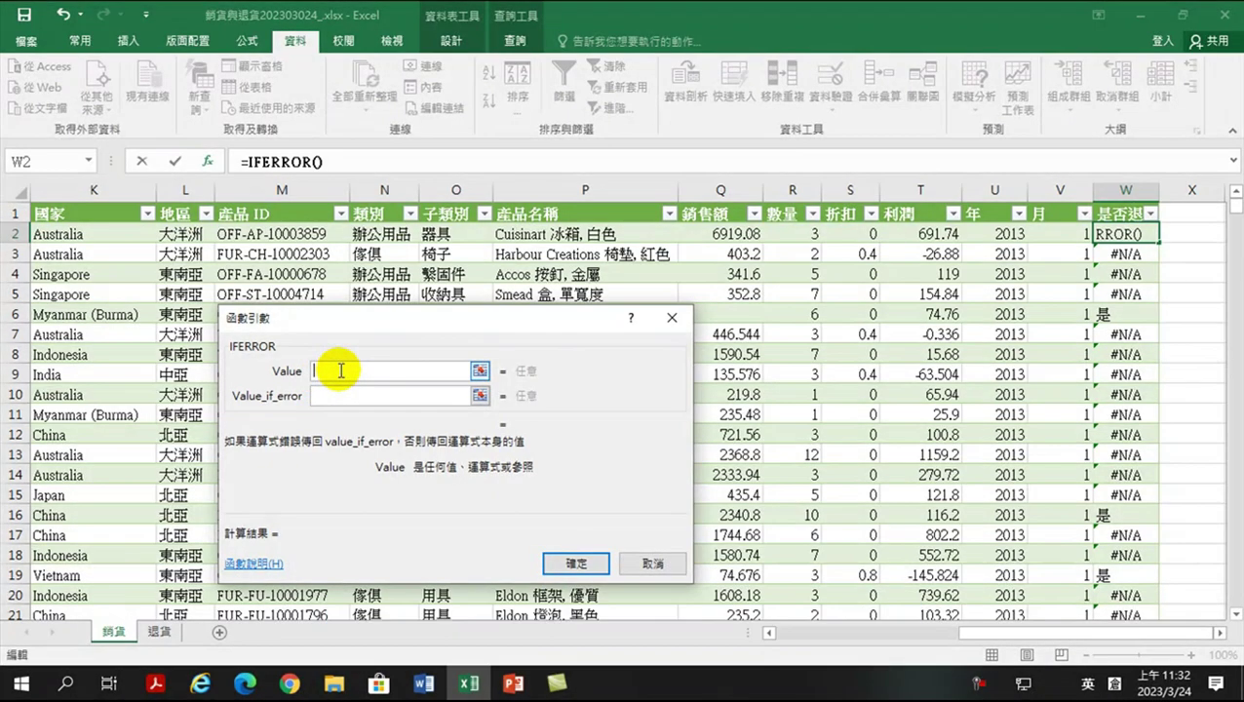
Step: Paste the VLOOKUP as IFERROR's Value, set Value_if_error to "", and confirm
key("ctrl+v")
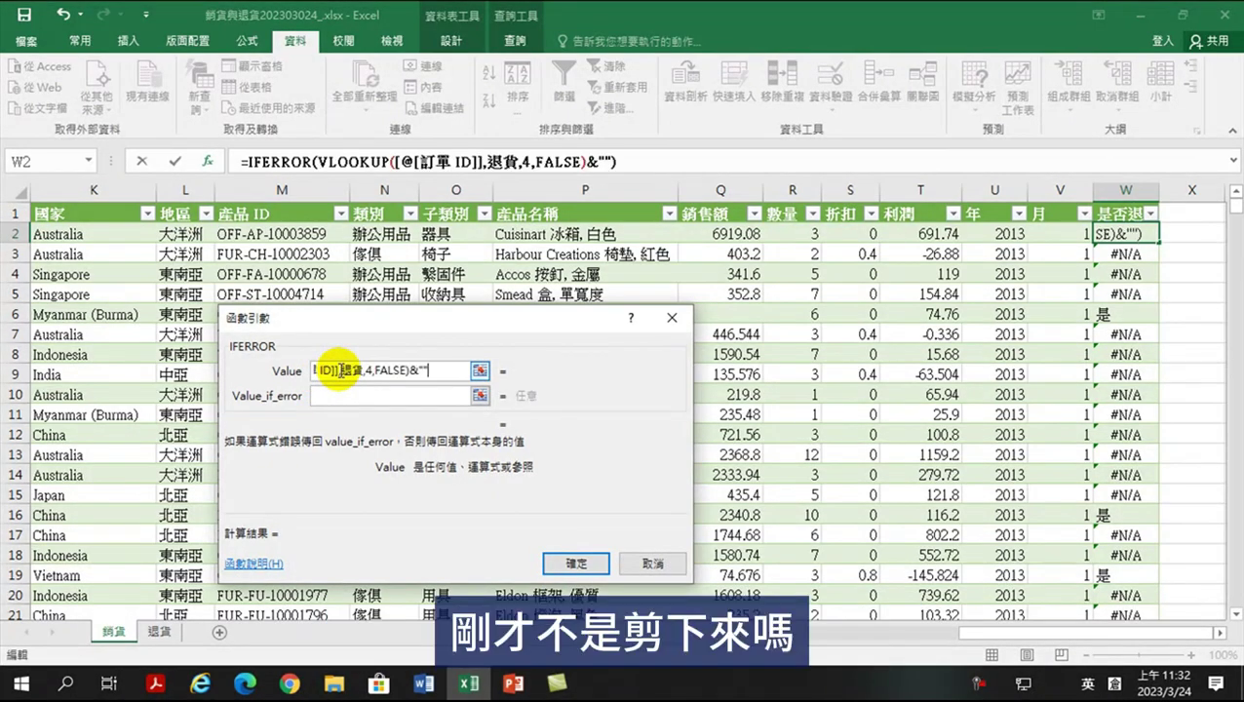
left_click(341, 396)
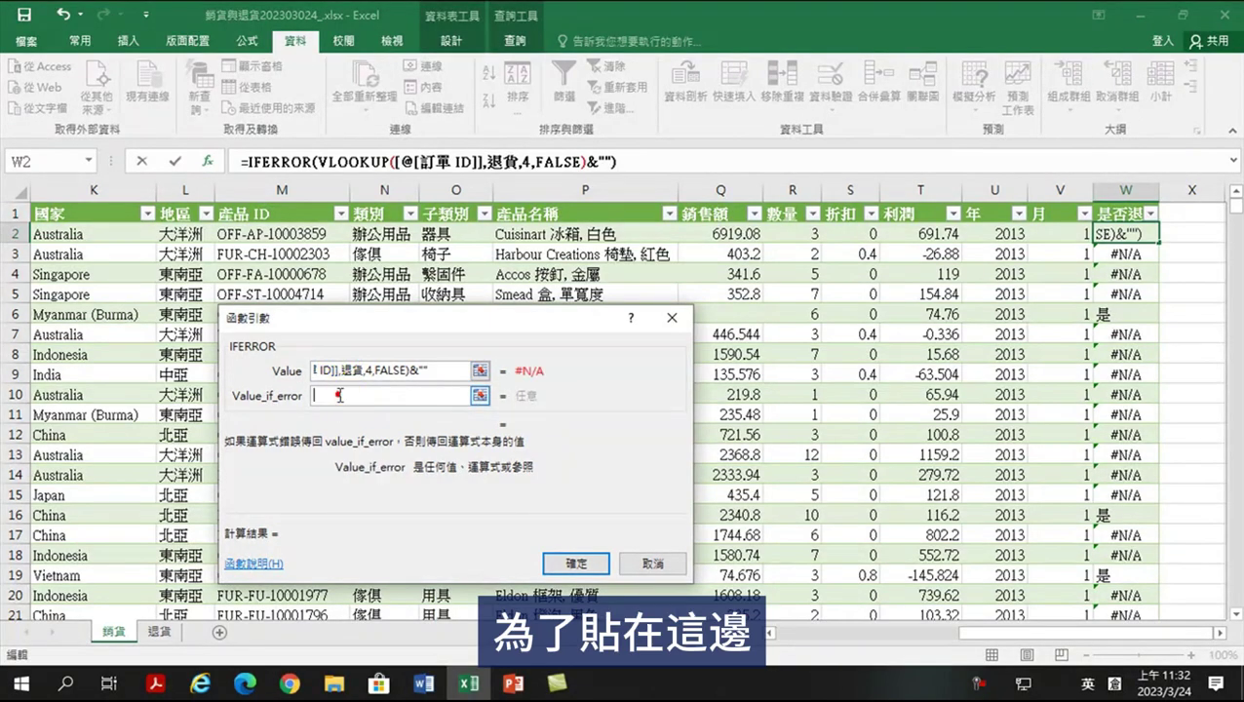
type("\"\"")
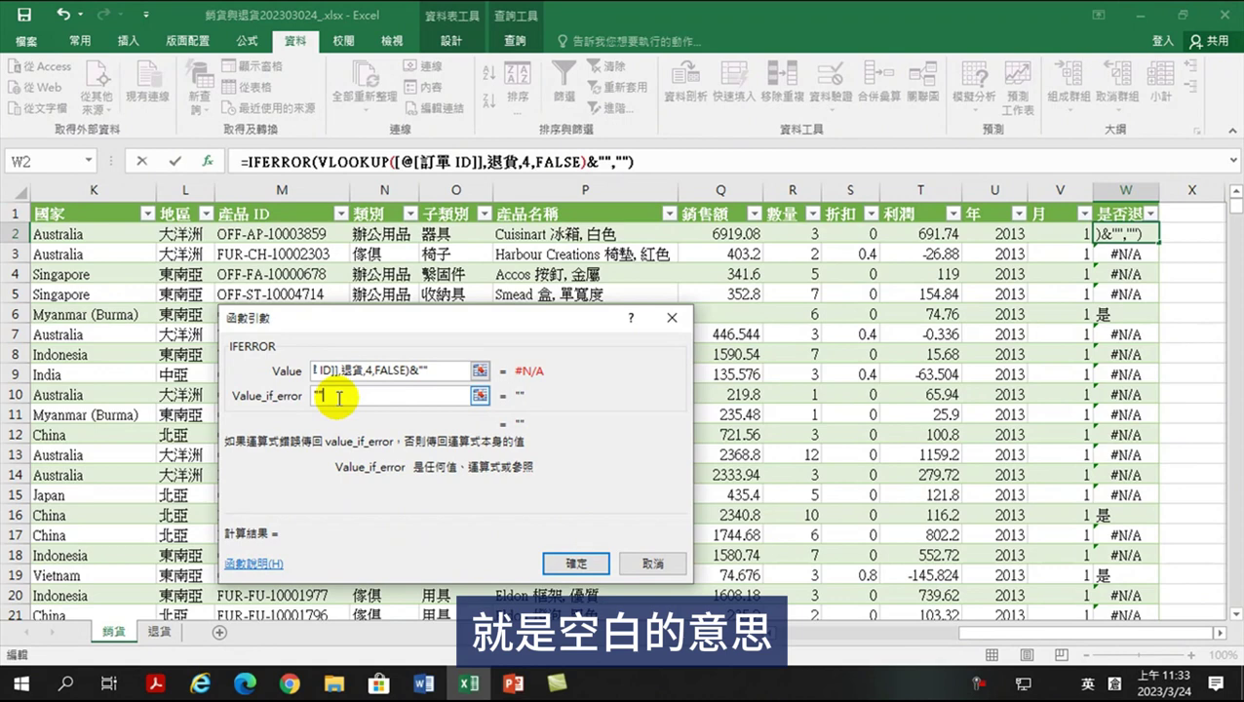
left_click(575, 563)
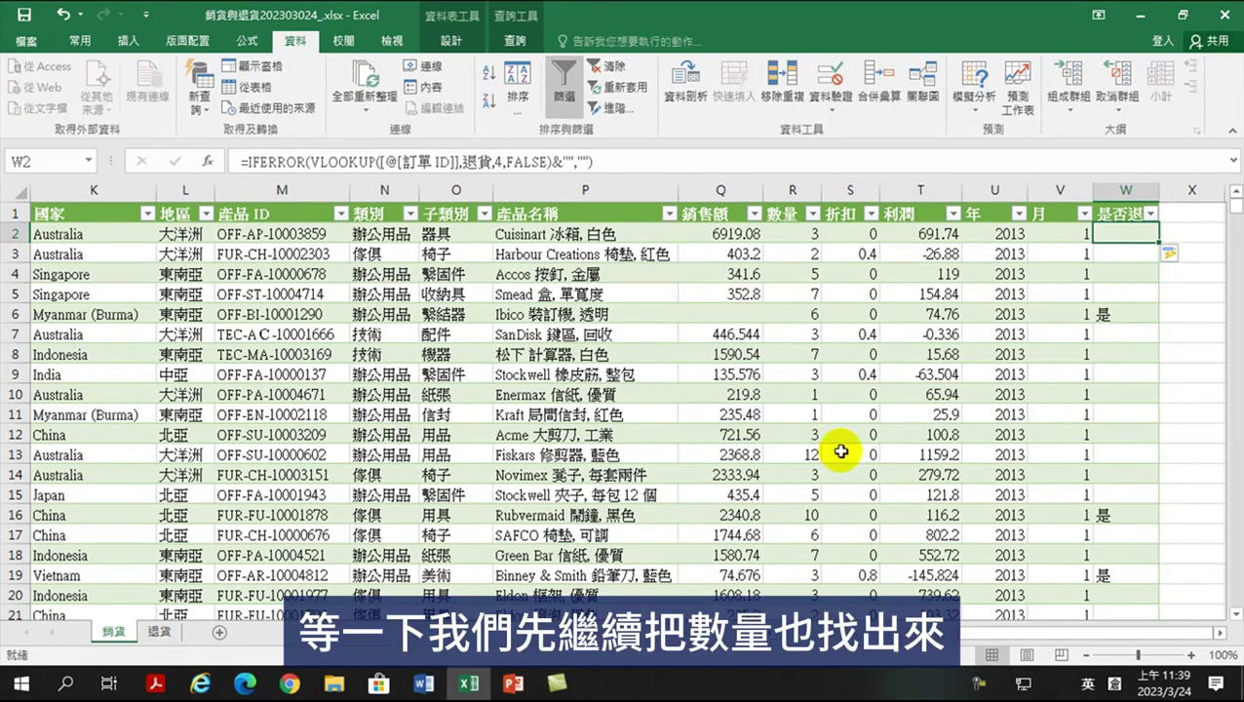
Step: Check returned order row 6's 是 flag and 數量 against the 退貨 sheet
left_click(161, 631)
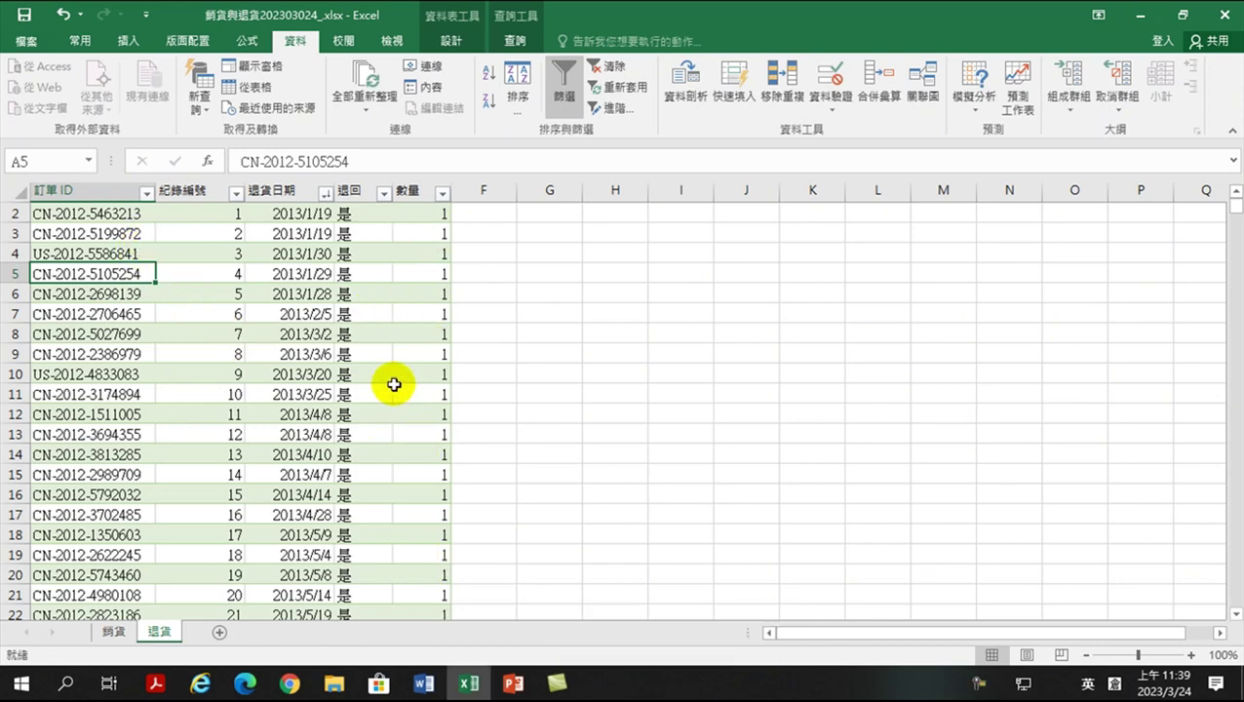
left_click(113, 633)
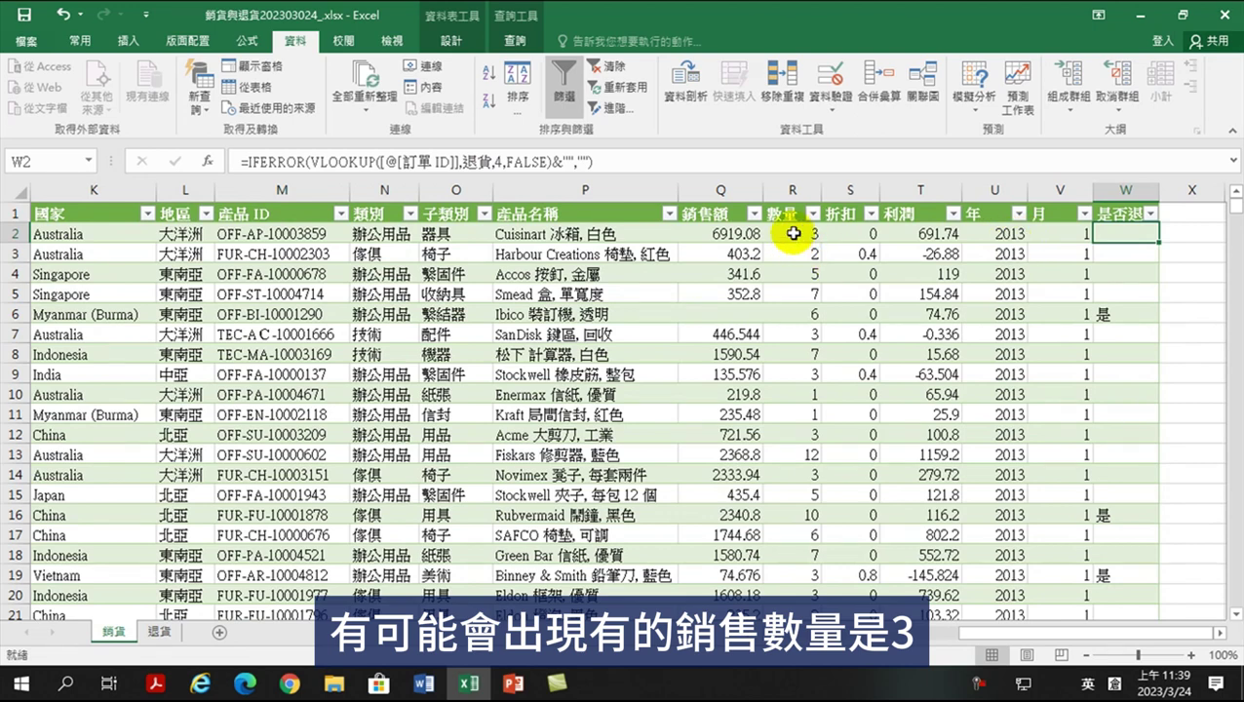
left_click_drag(1112, 312, 1033, 308)
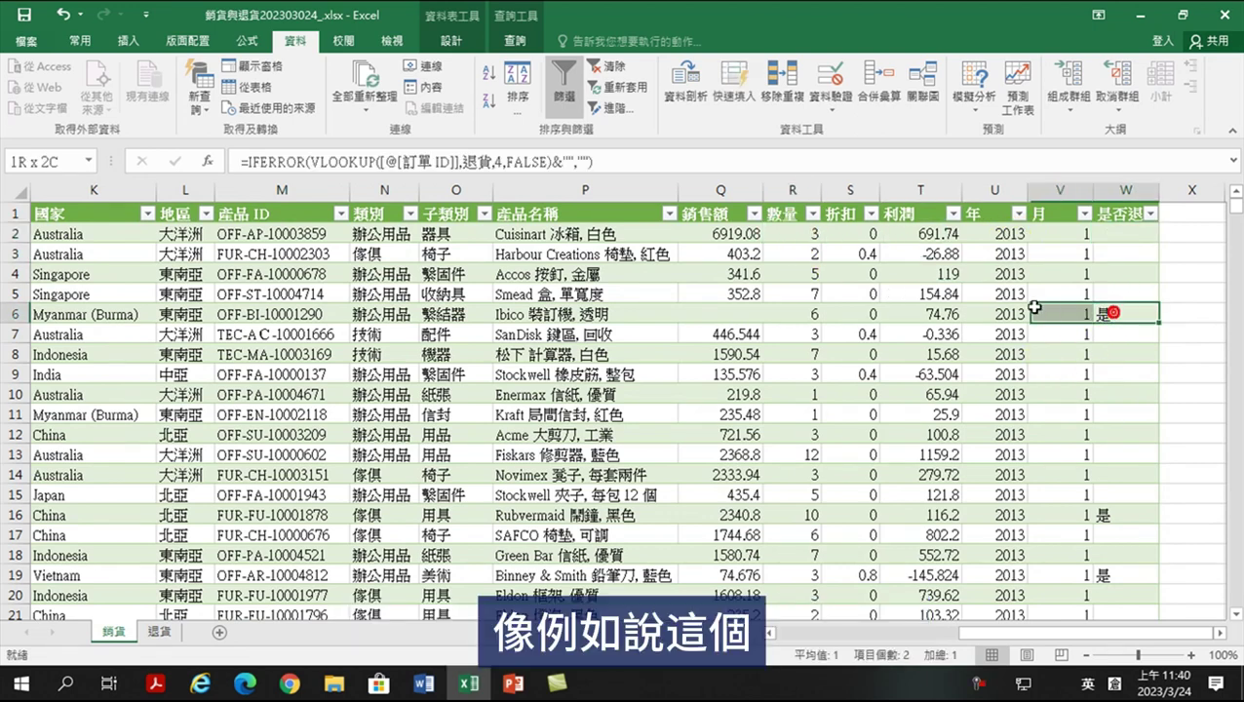
left_click(805, 314)
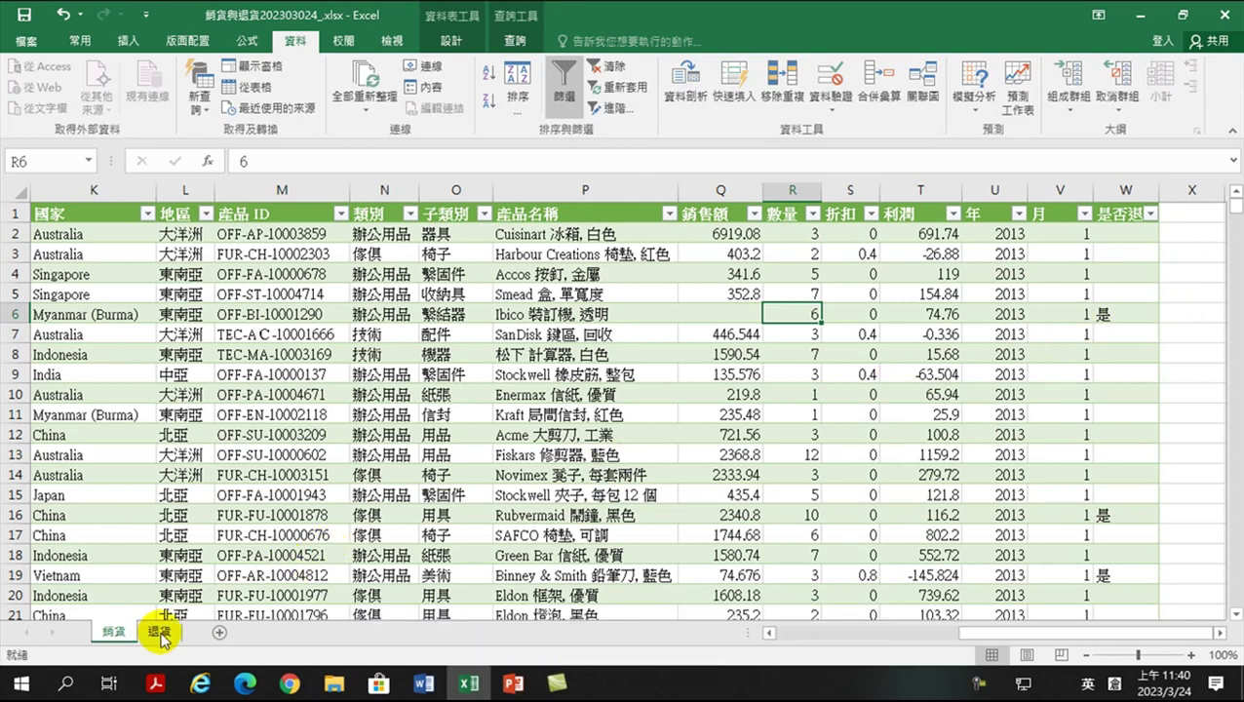
left_click(1185, 217)
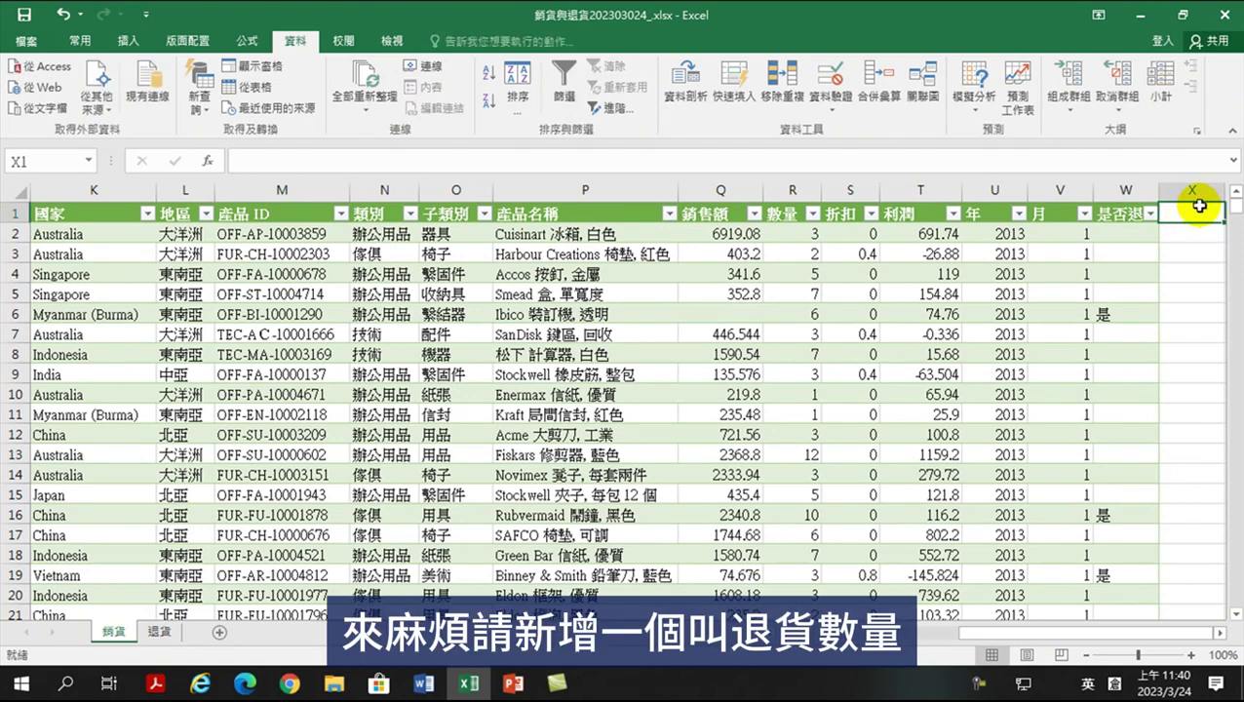
Step: Enter the 退貨數量 header in X1, review W2's formula, and select X2
type("y")
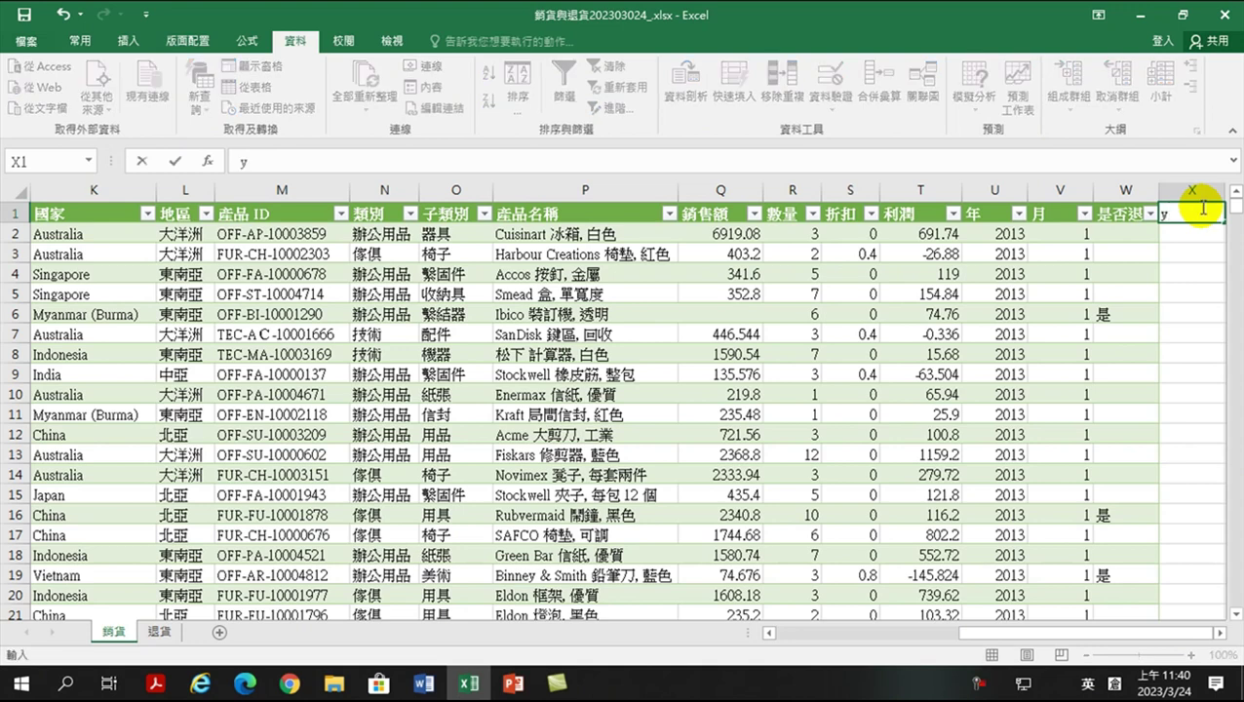
type("退貨數量")
key("Return")
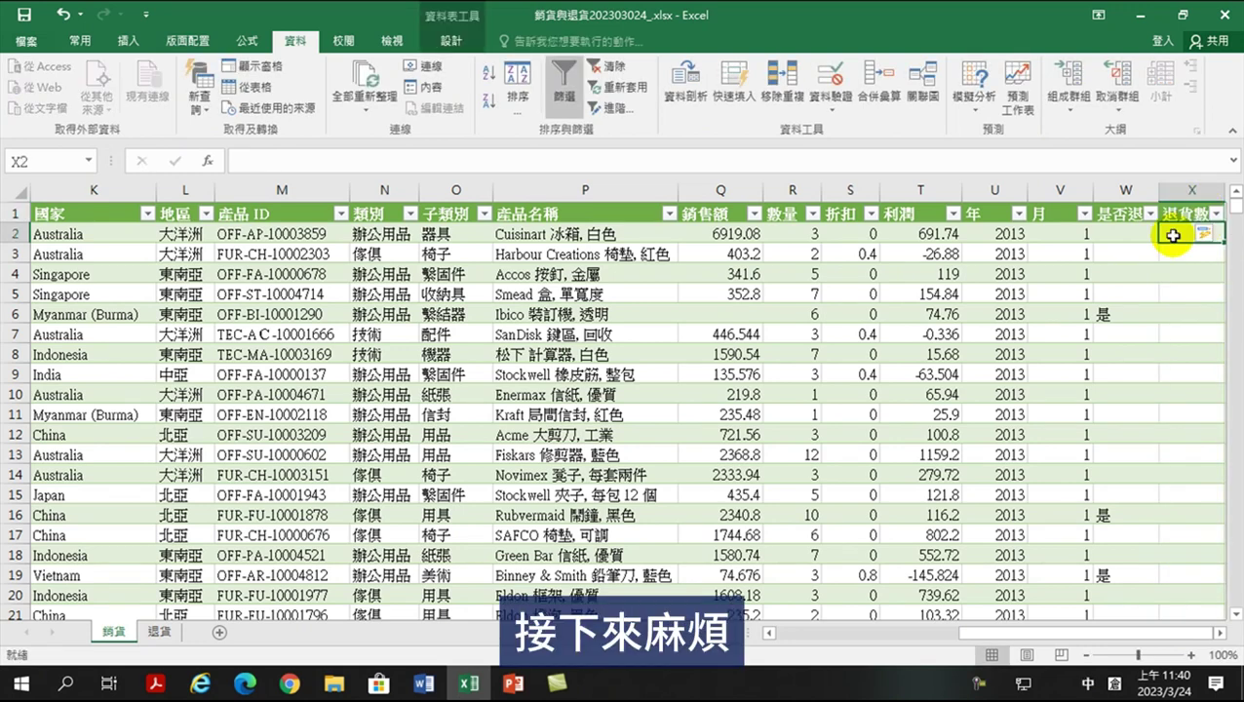
left_click(1131, 235)
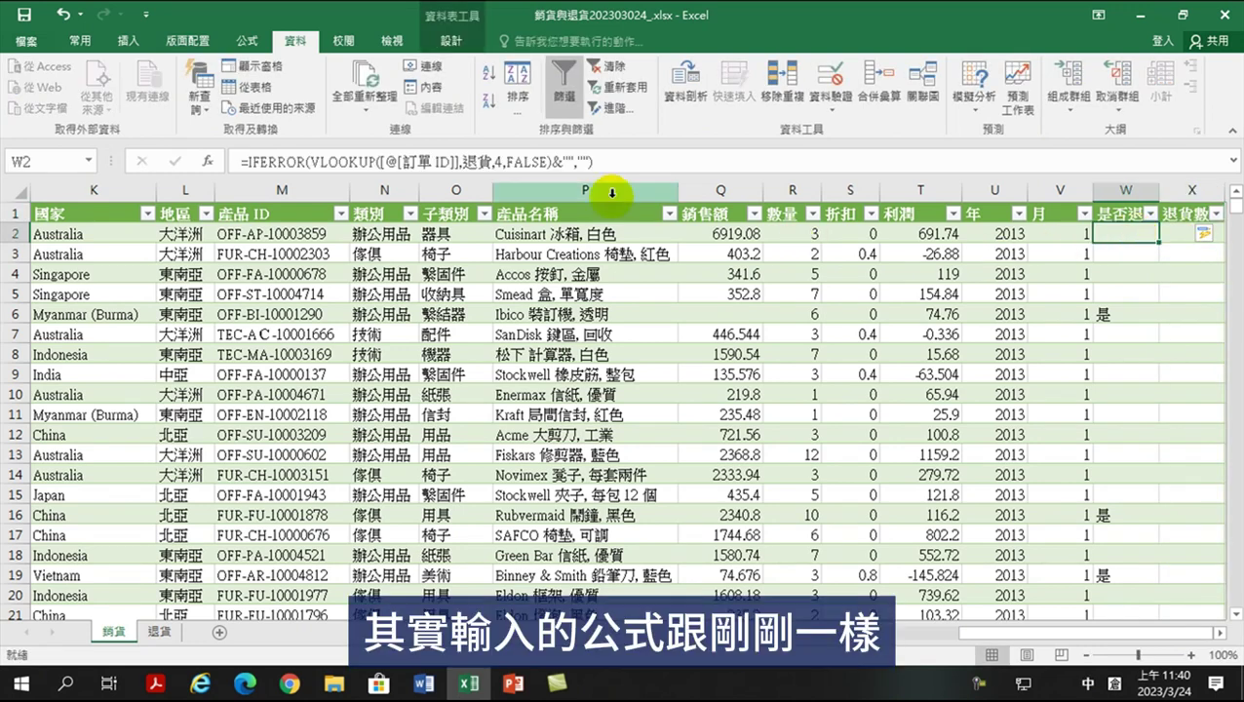
left_click(1173, 235)
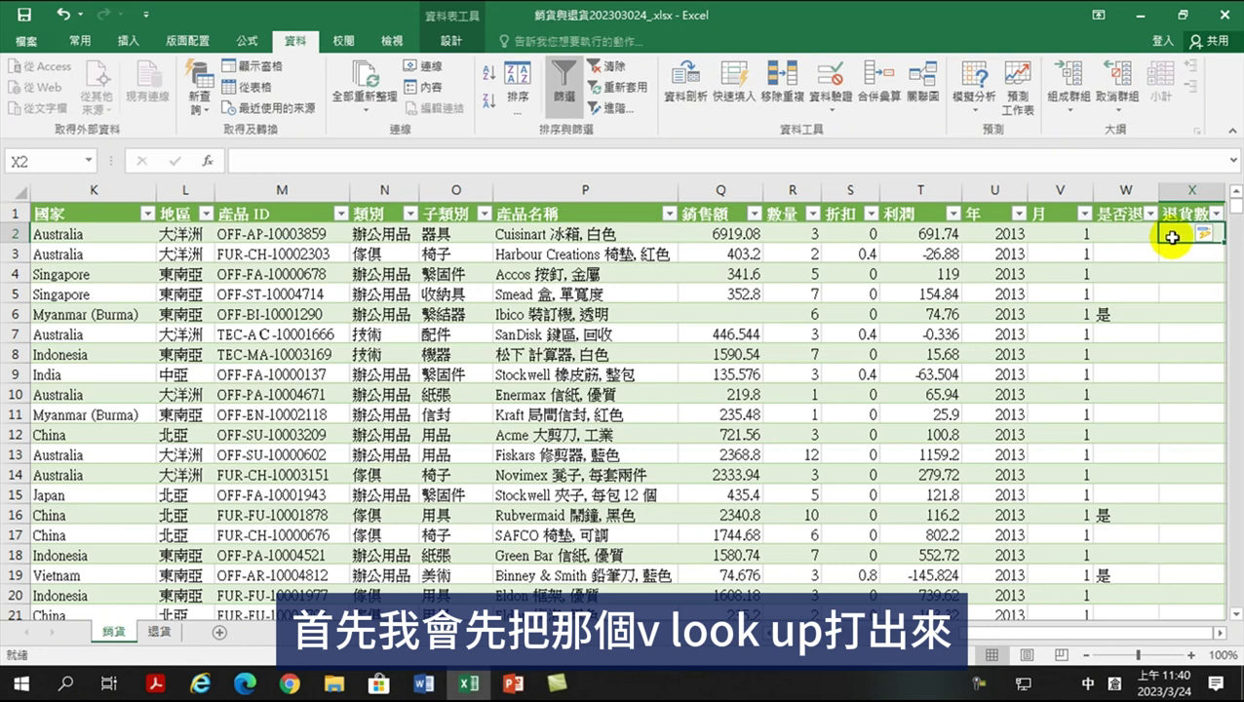
Step: Search for vlookup in Insert Function for cell X2 and choose VLOOKUP
left_click(208, 162)
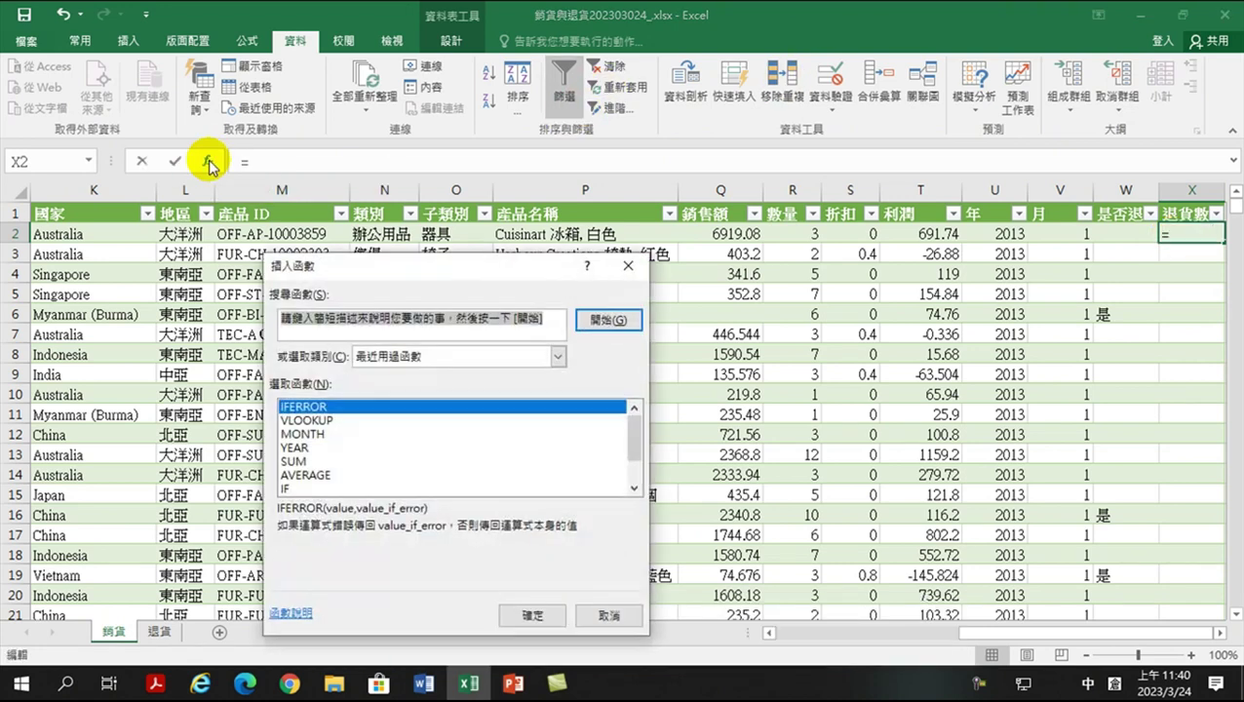
key("shift")
type("vlookup")
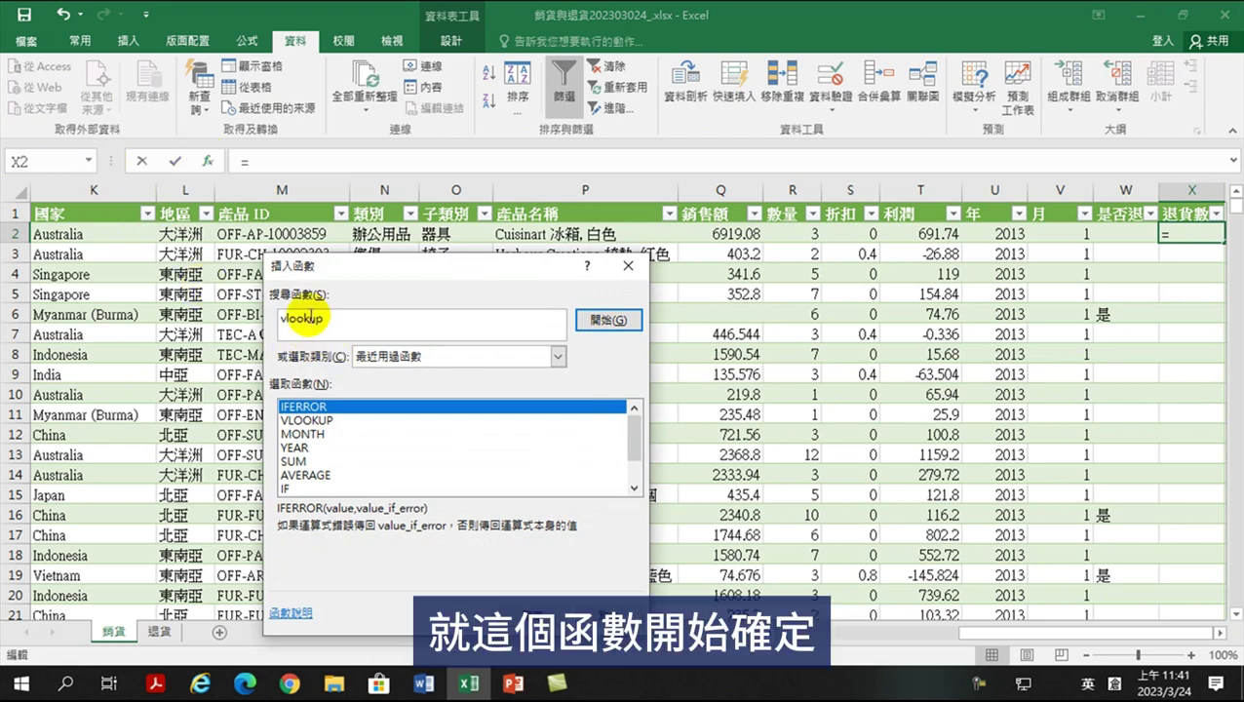
left_click(608, 320)
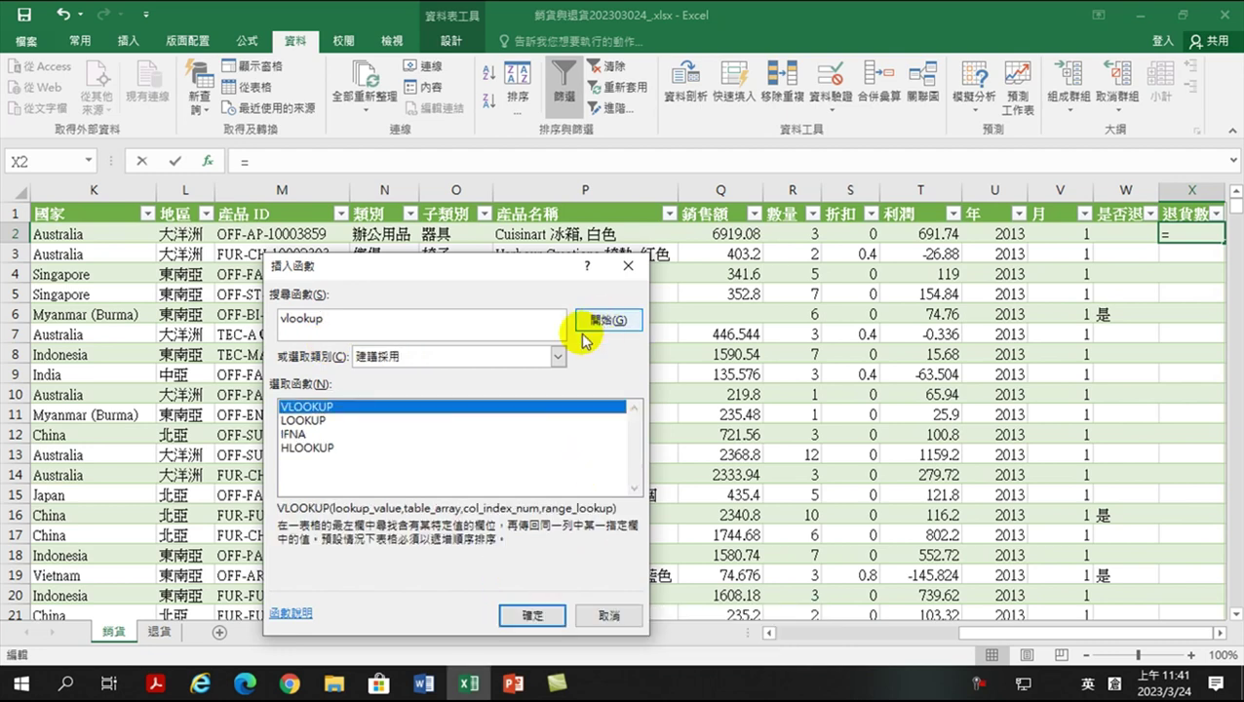
left_click(532, 615)
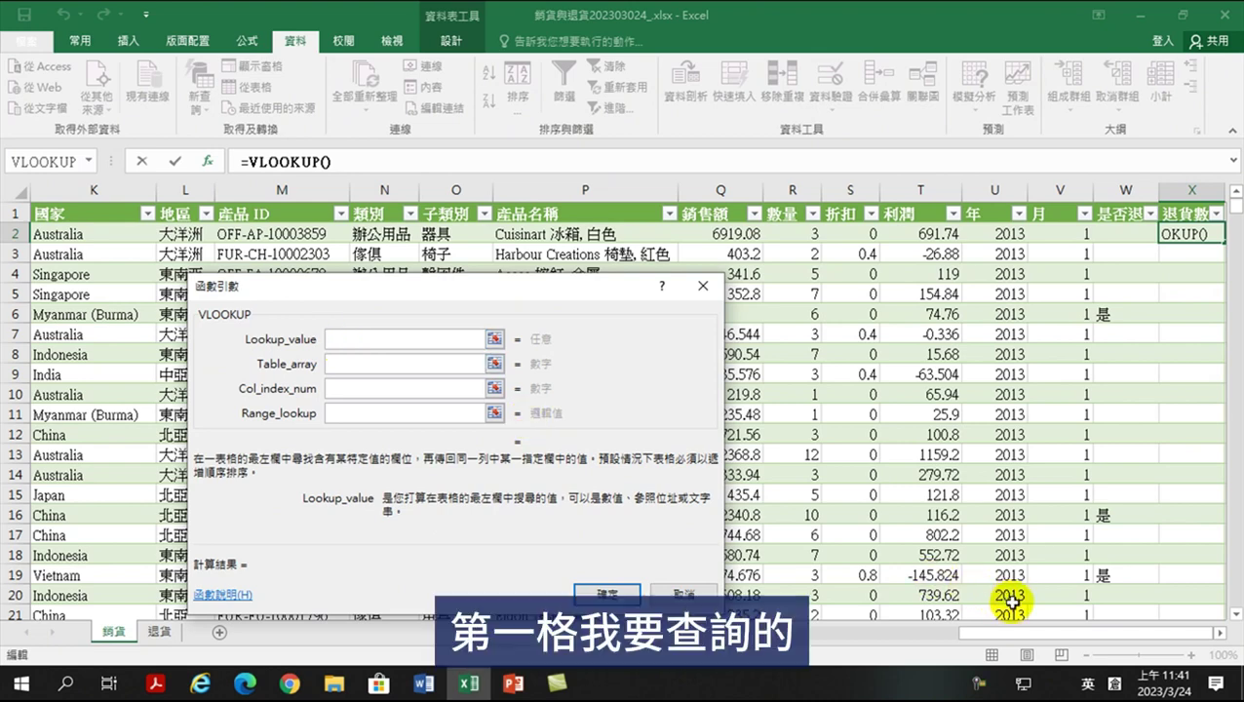
Step: Set VLOOKUP arguments to [@[訂單 ID]], table 退貨, column 5, and begin typing FALSE
left_click_drag(1019, 632, 645, 591)
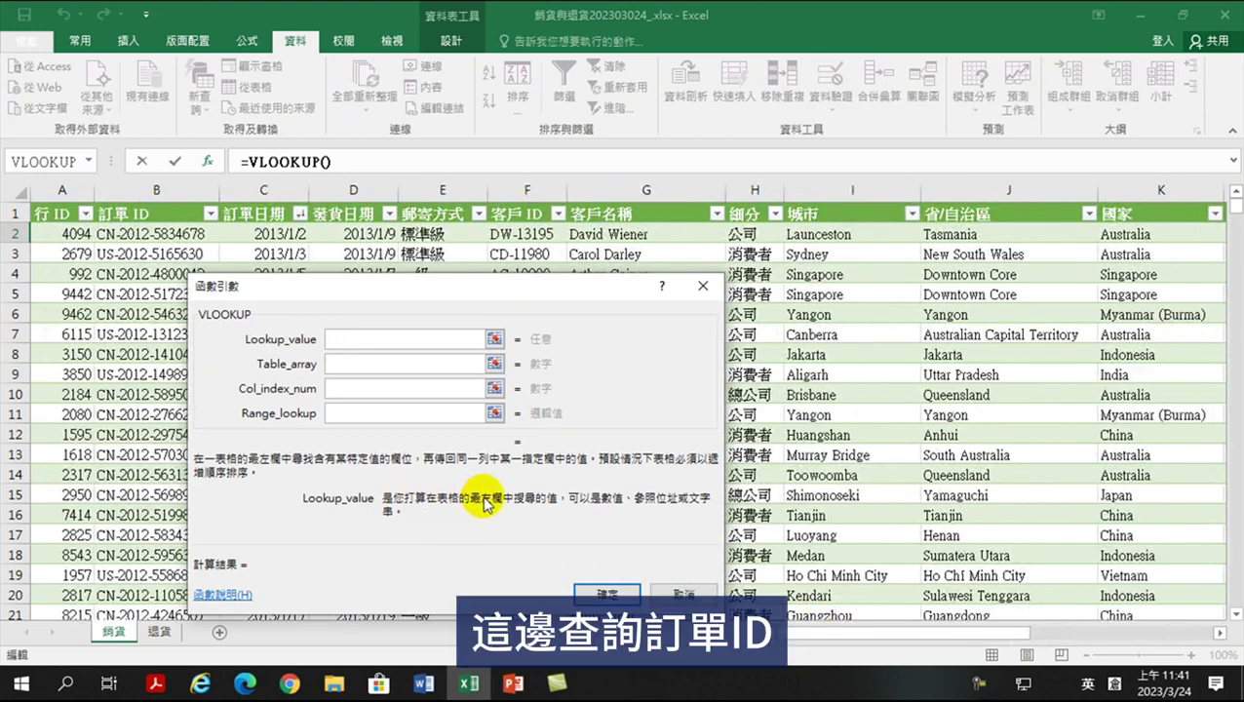
left_click(117, 236)
left_click(117, 237)
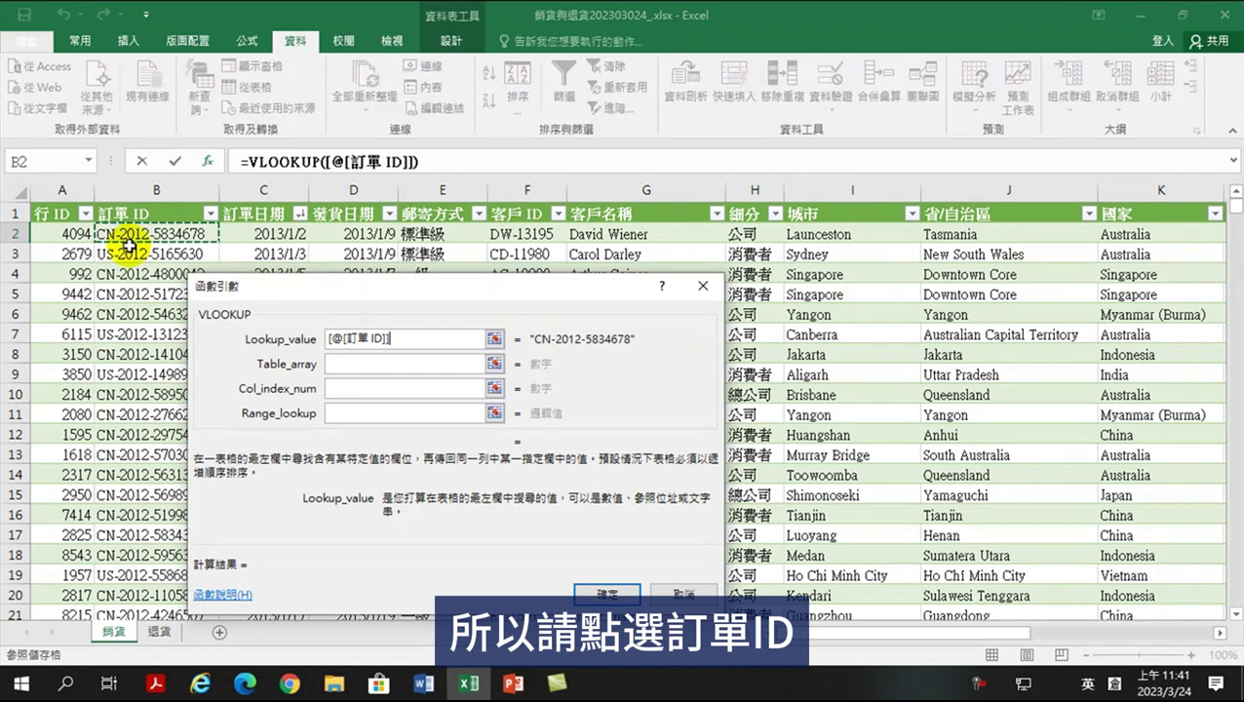
left_click(354, 364)
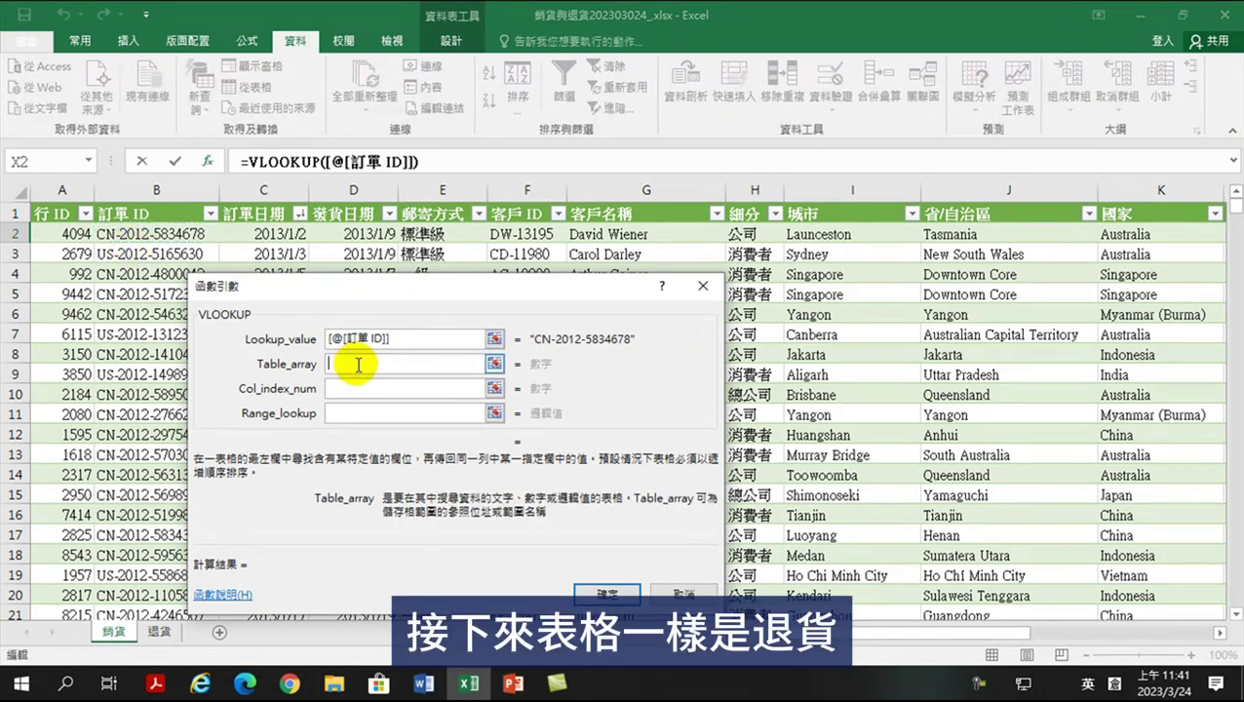
type("退貨")
left_click(377, 388)
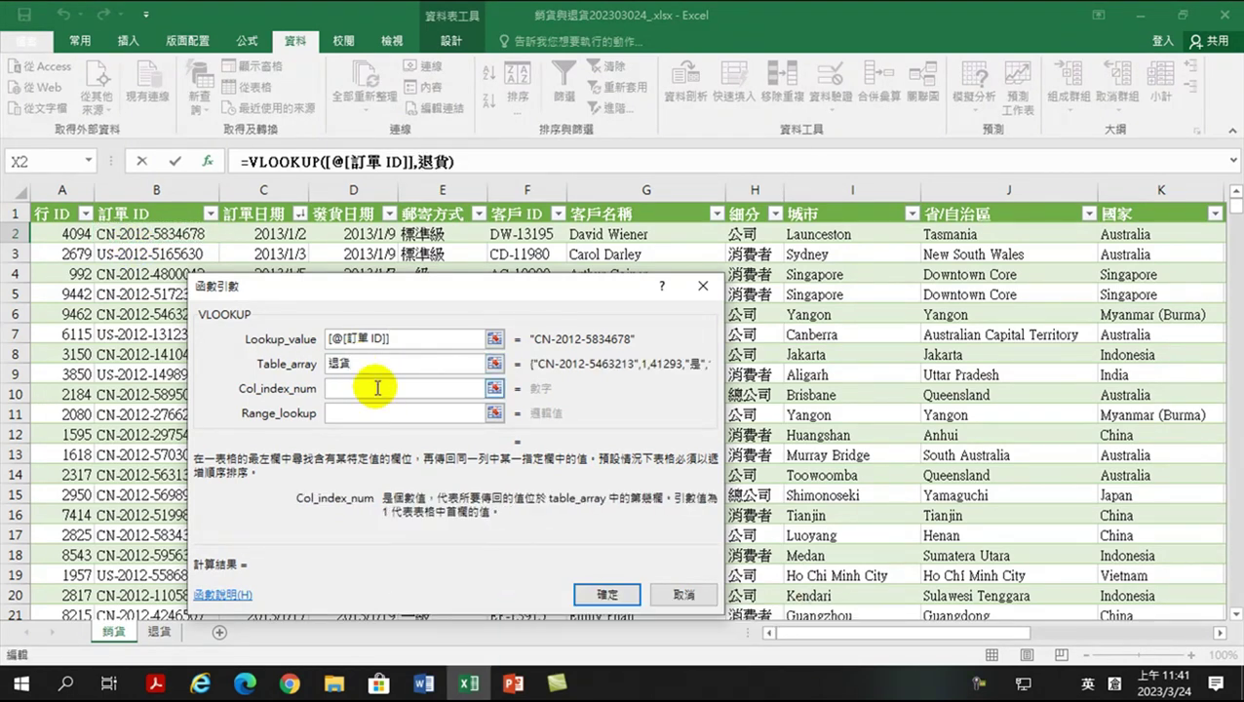
type("5")
left_click(382, 414)
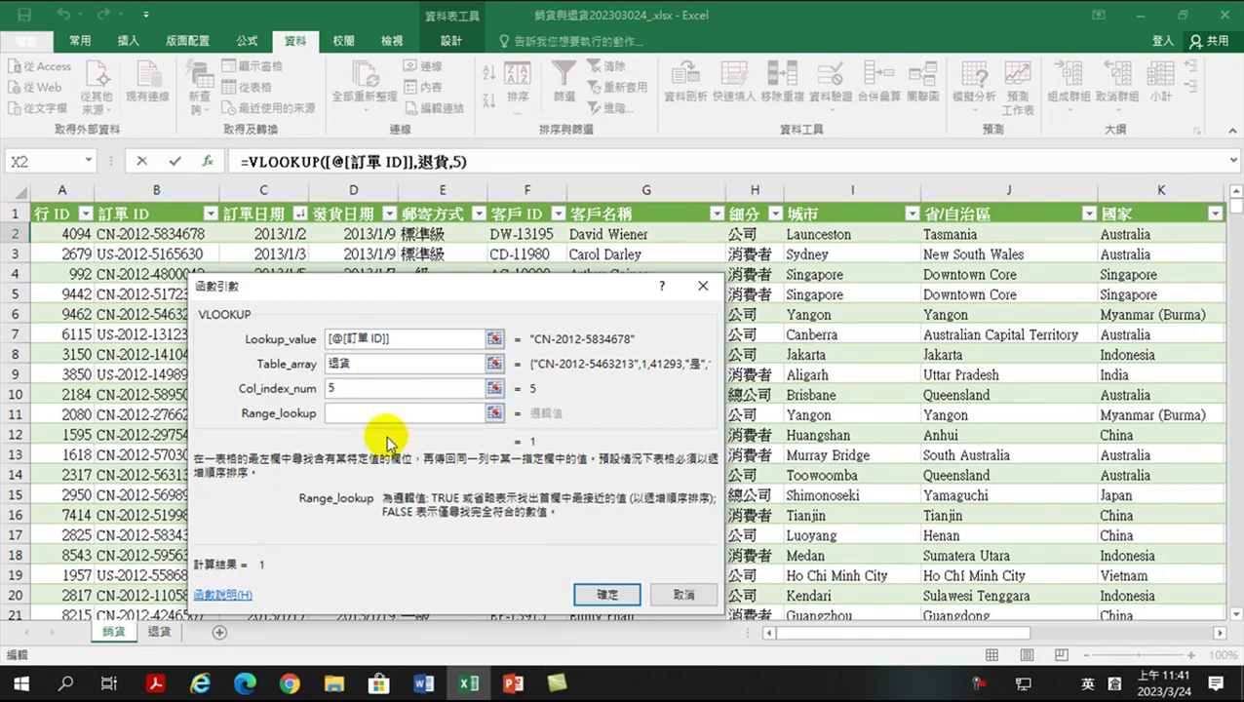
type("FALSE")
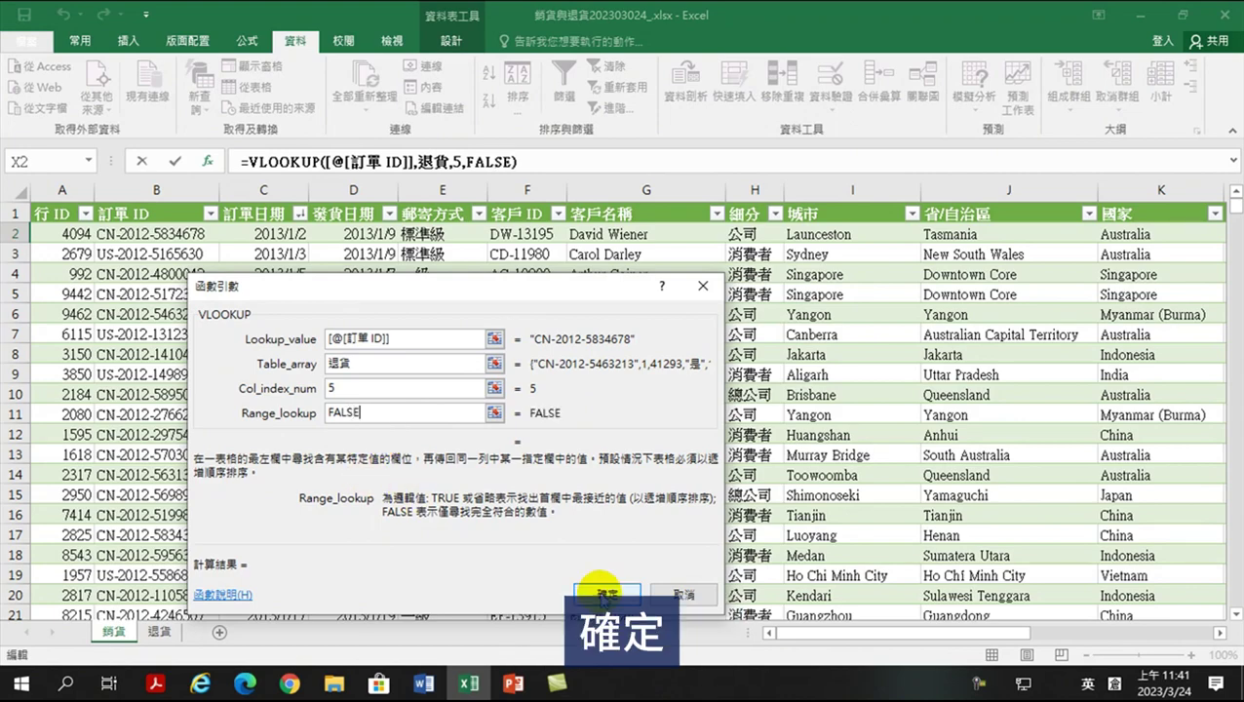
Step: Confirm =VLOOKUP([@[訂單 ID]],退貨,5,FALSE) to fill the 退貨數量 column
left_click(600, 594)
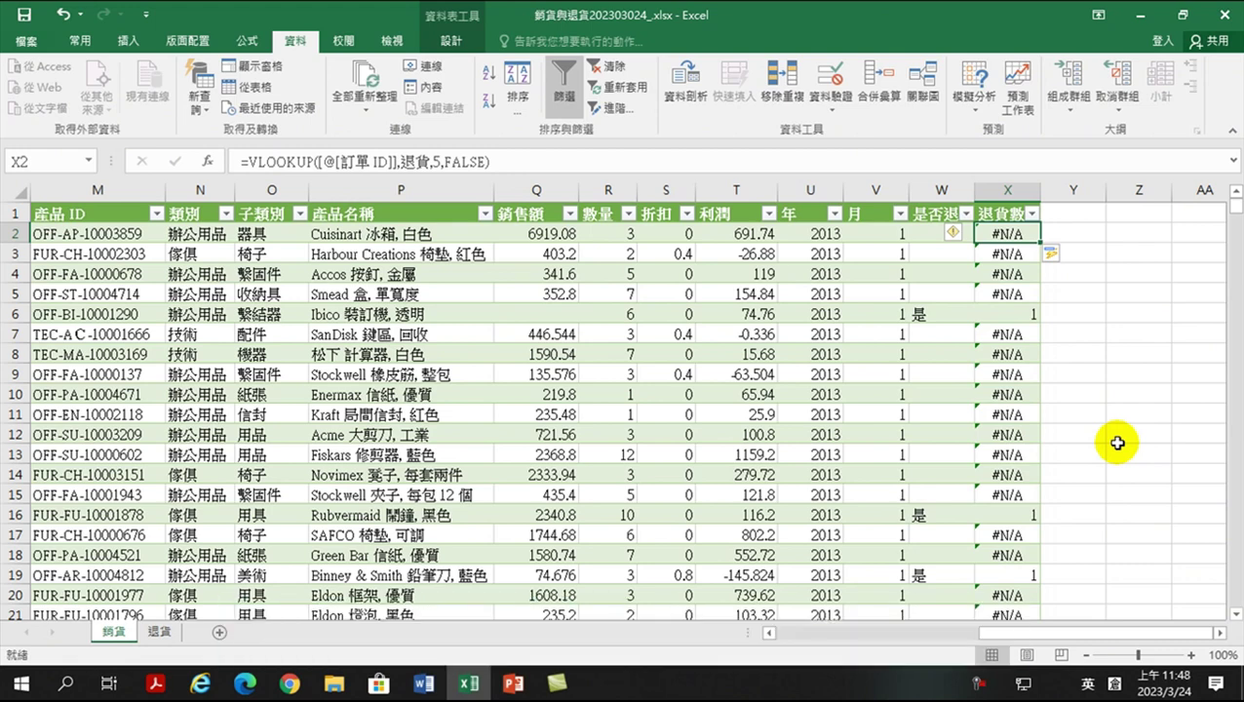
Step: Append &"" to the 退貨數量 VLOOKUP, then cut the VLOOKUP from X3, leaving '='
left_click(522, 156)
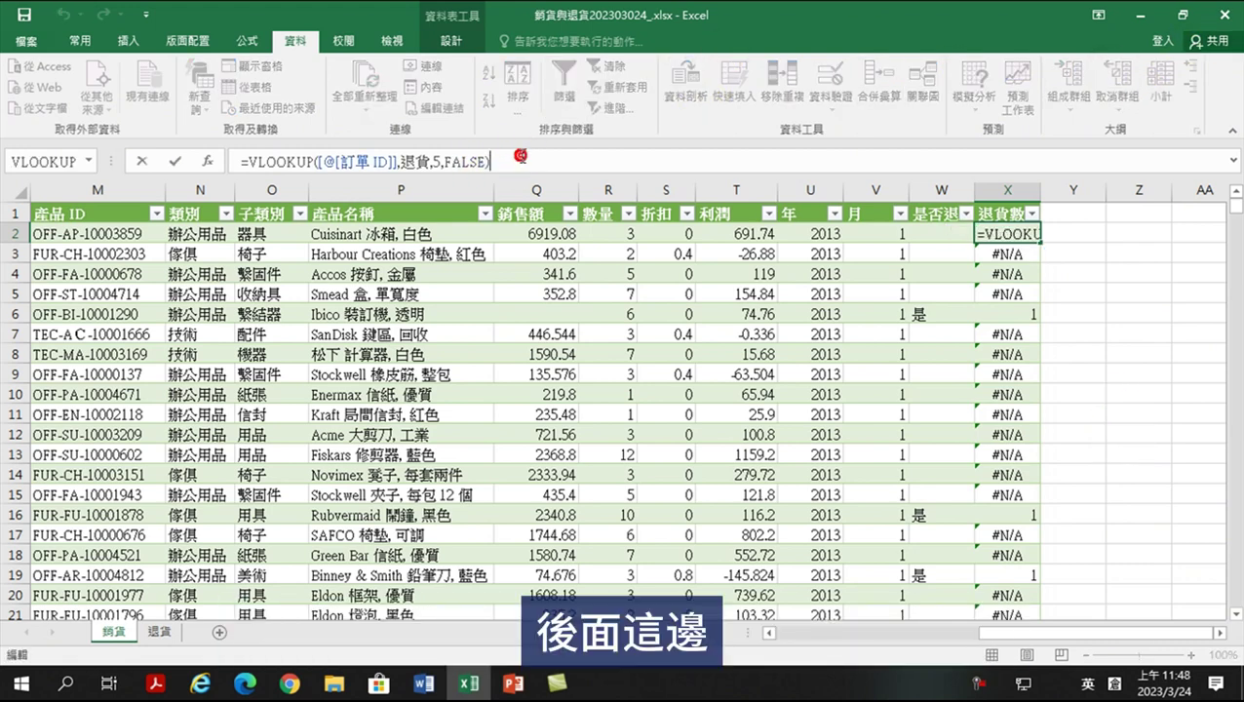
type("&\"\"")
key("Return")
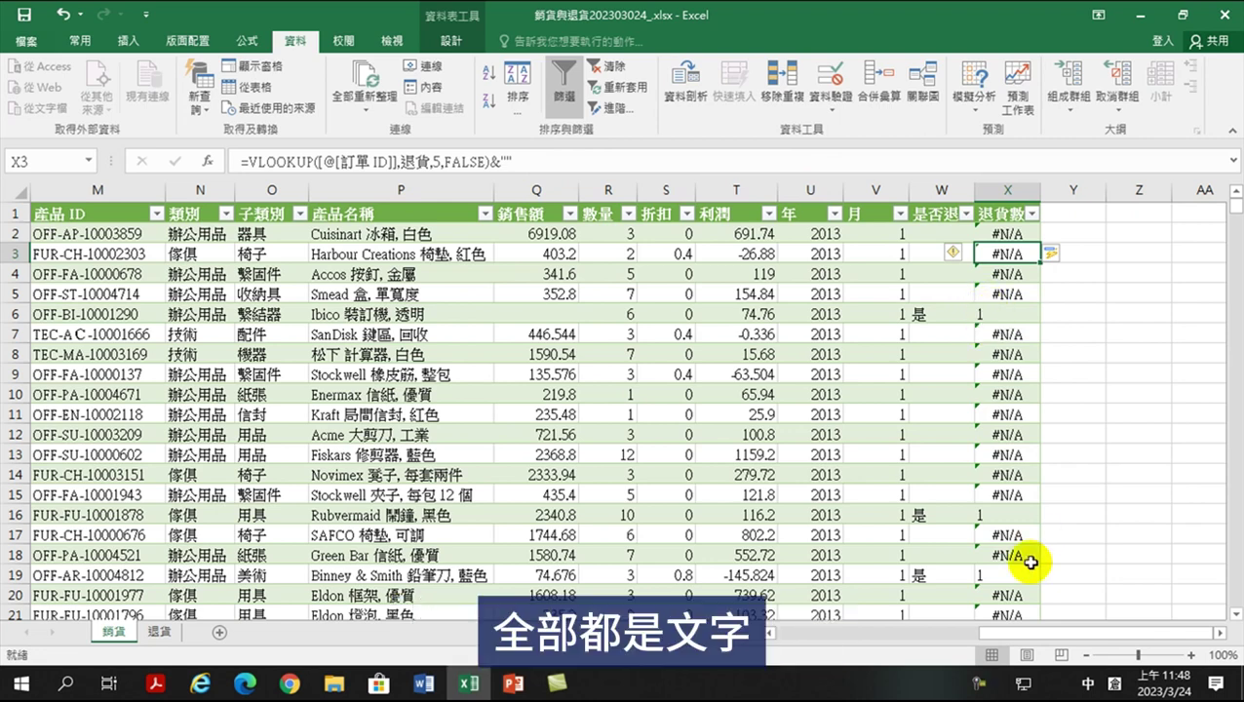
left_click_drag(251, 162, 524, 166)
key("ctrl+x")
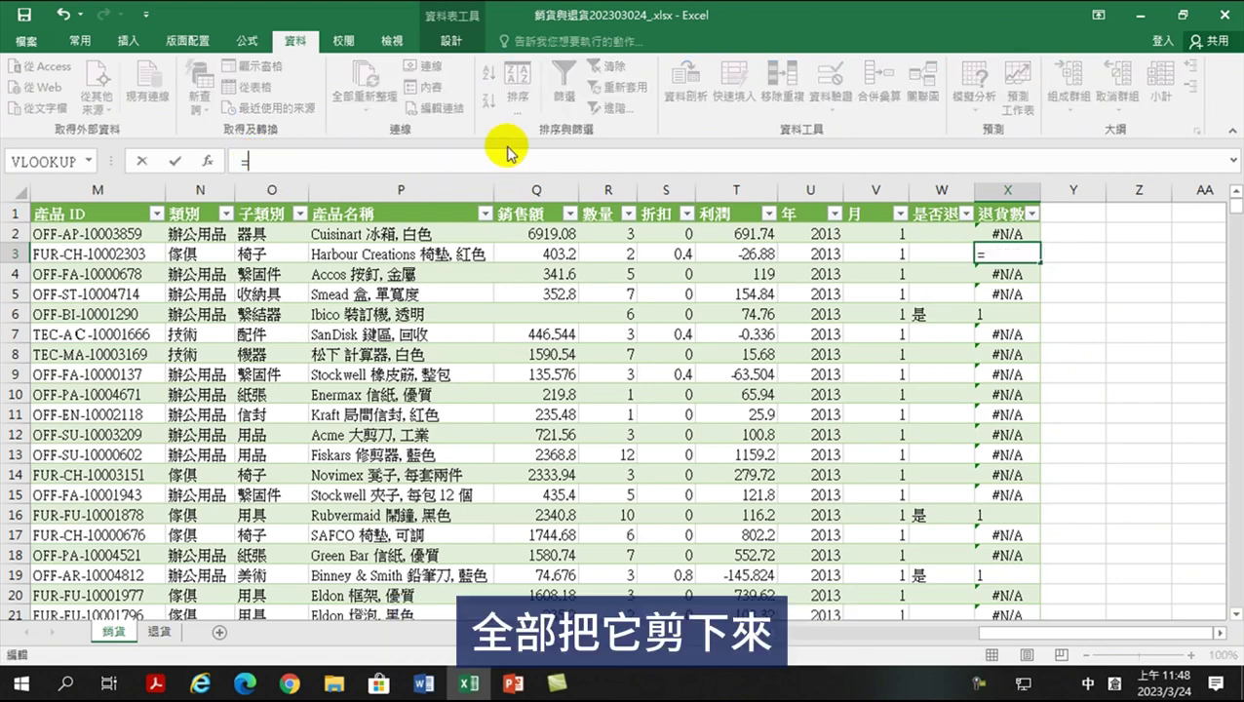
Step: Insert IFERROR with the pasted VLOOKUP as Value and "" as Value_if_error
left_click(206, 162)
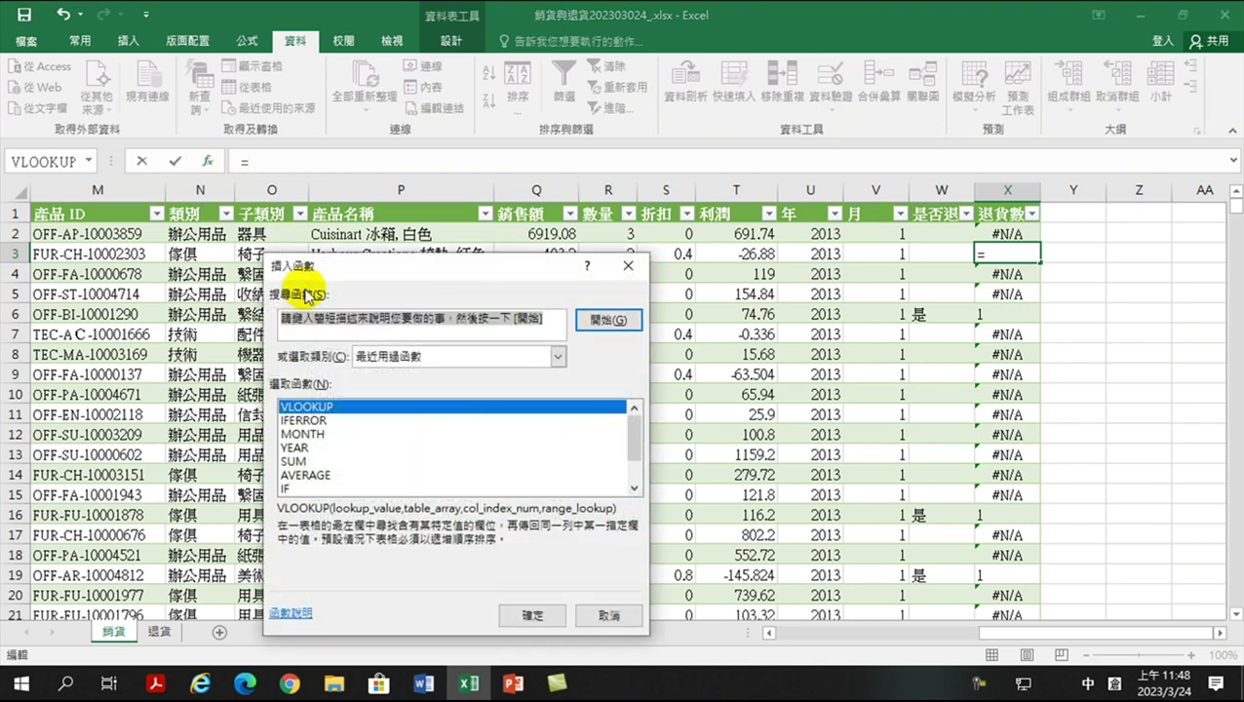
left_click(290, 421)
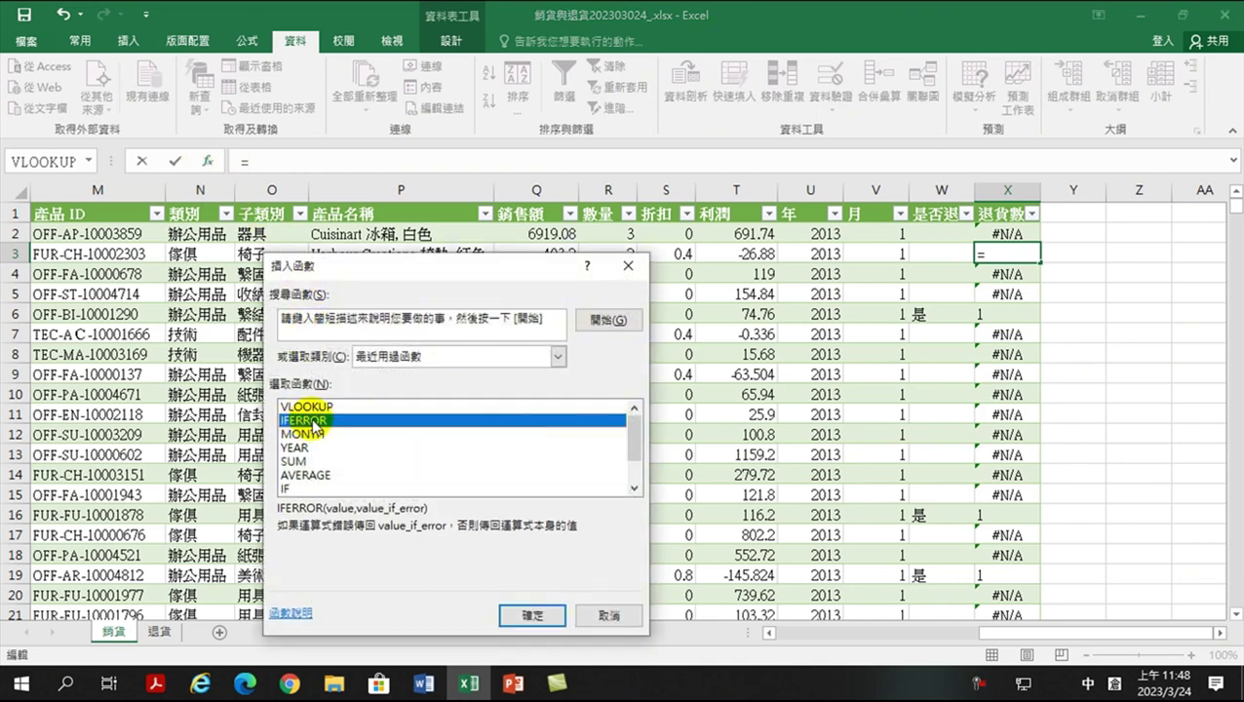
left_click(531, 614)
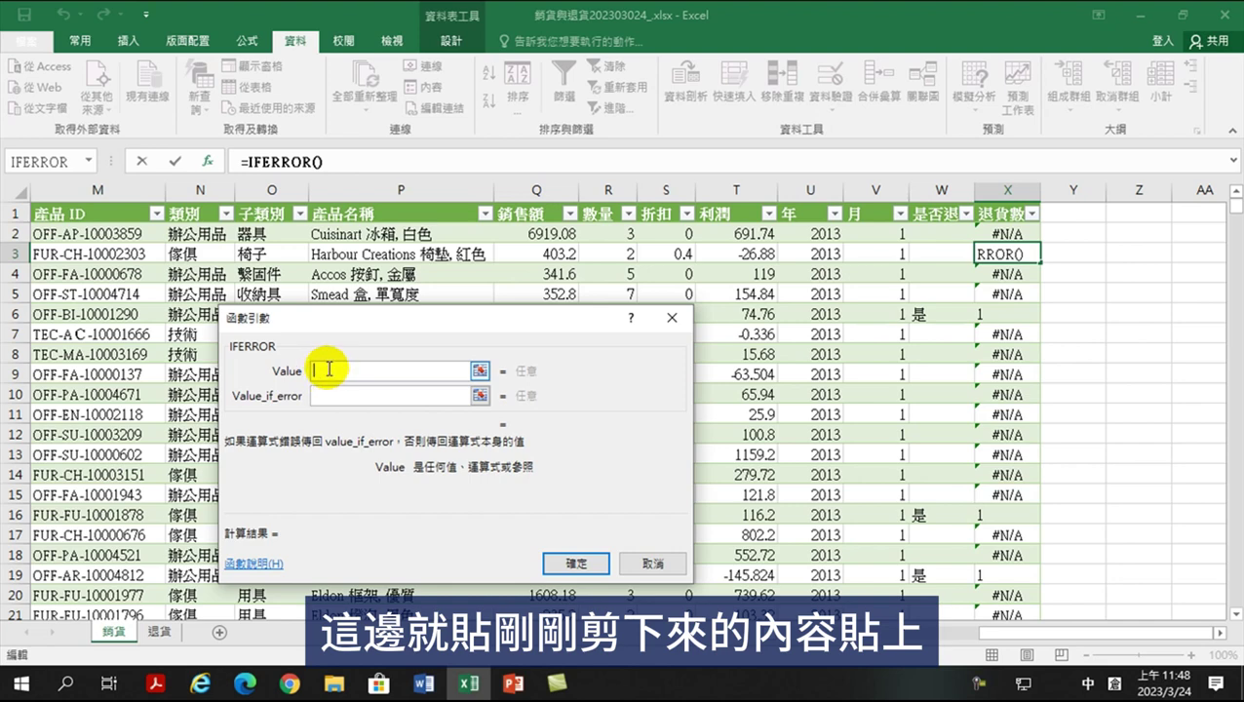
key("ctrl+v")
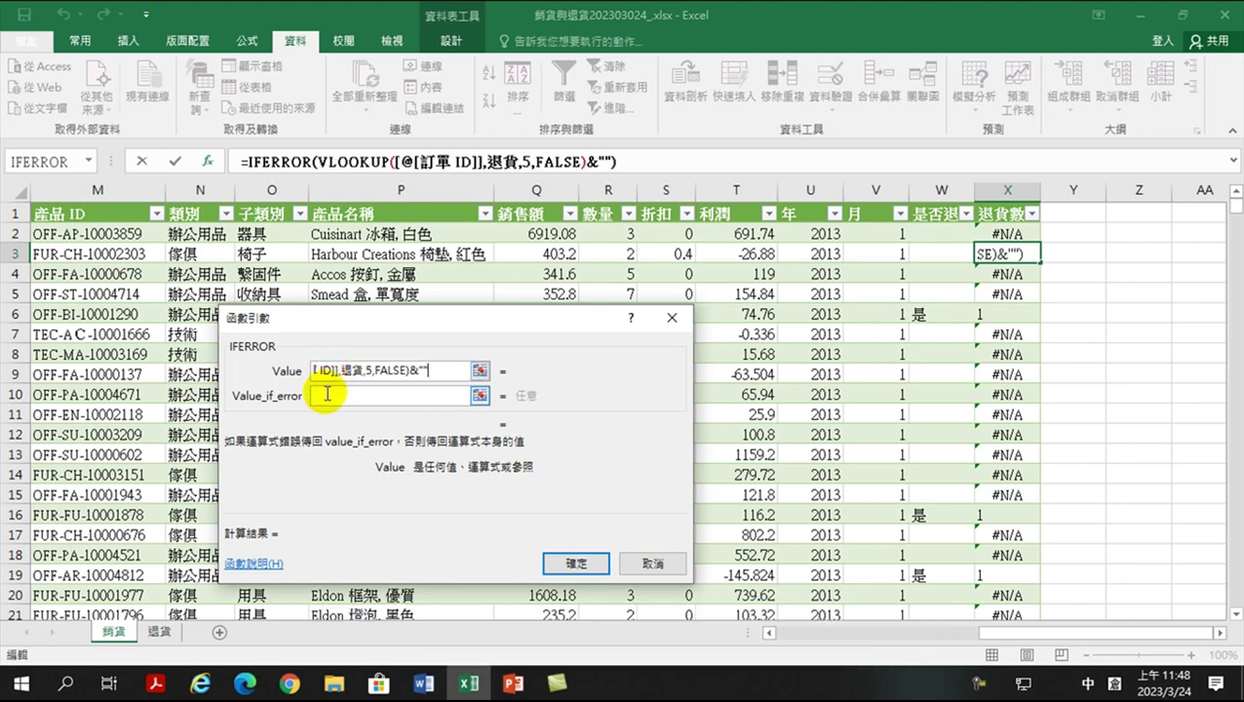
left_click(332, 395)
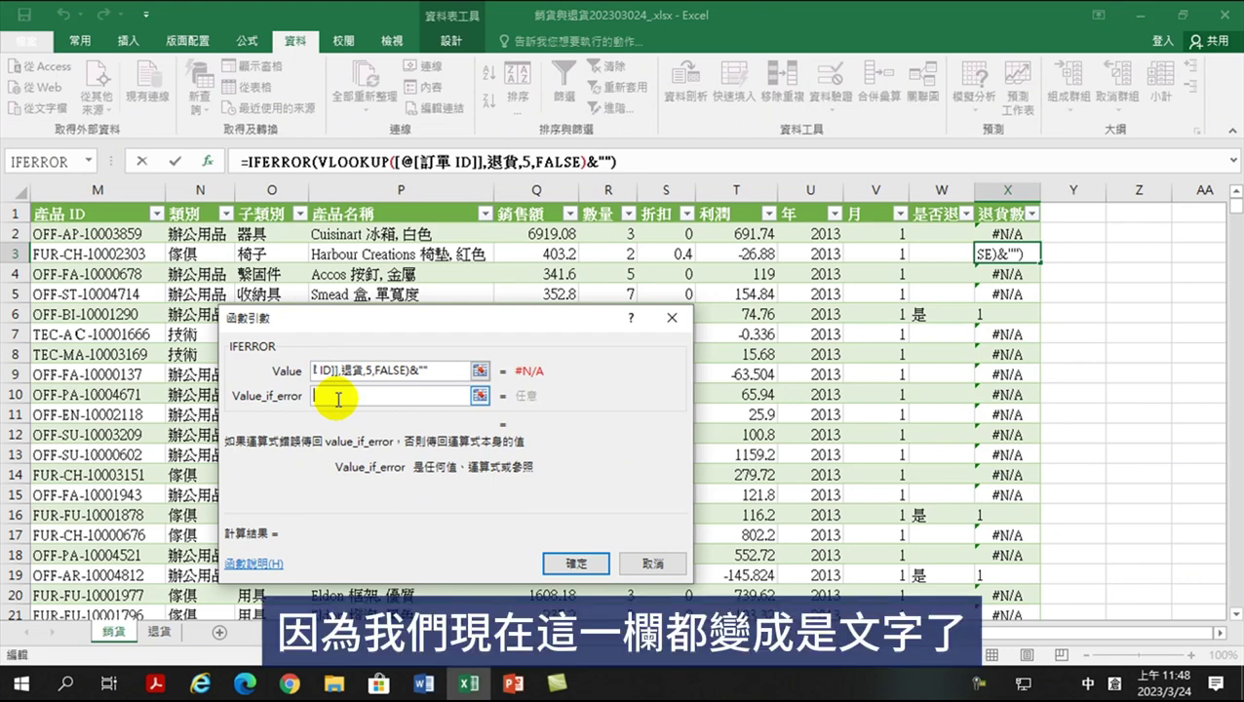
type("\"\"")
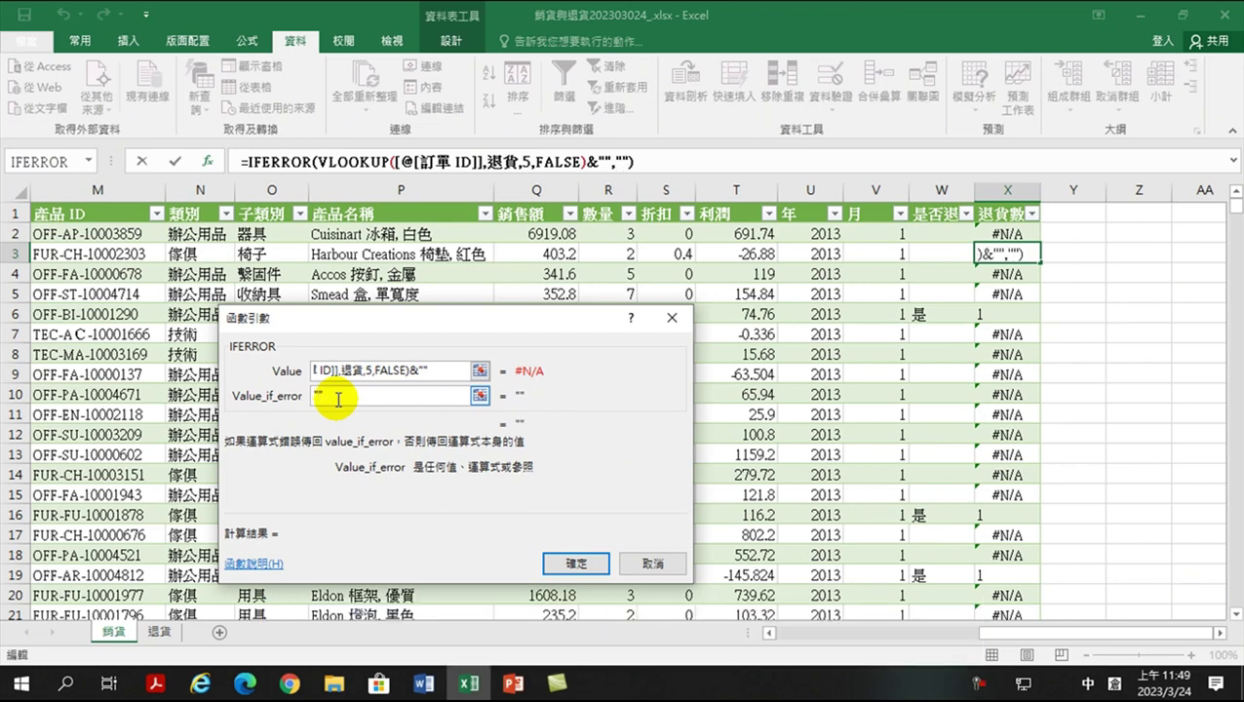
left_click(579, 563)
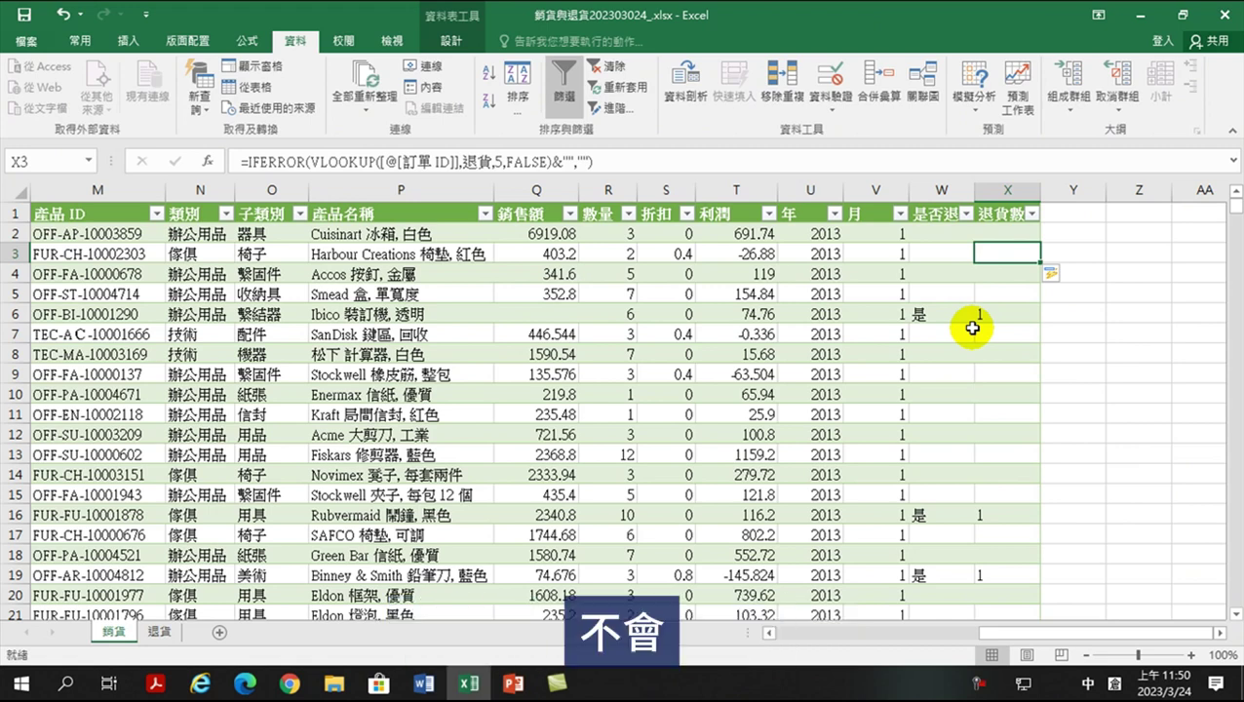
Step: Enter the header 退貨款 in cell Y1 to extend the 銷貨 table
left_click(1067, 234)
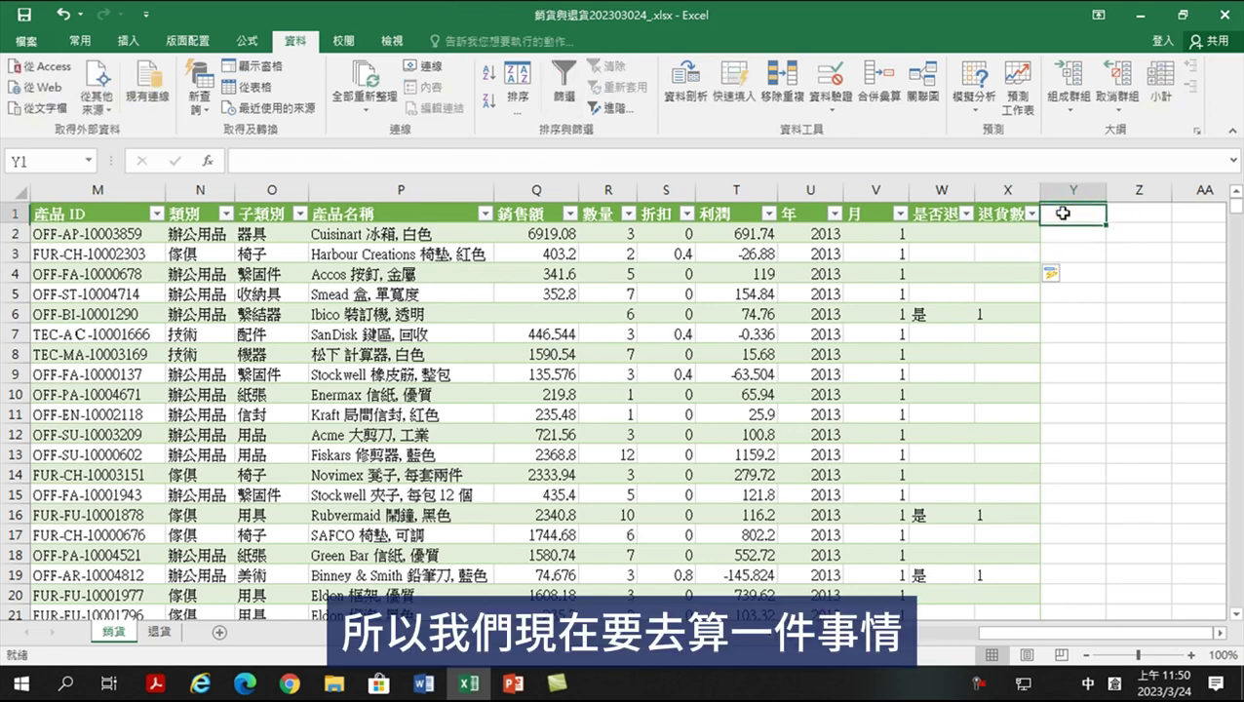
left_click(1066, 208)
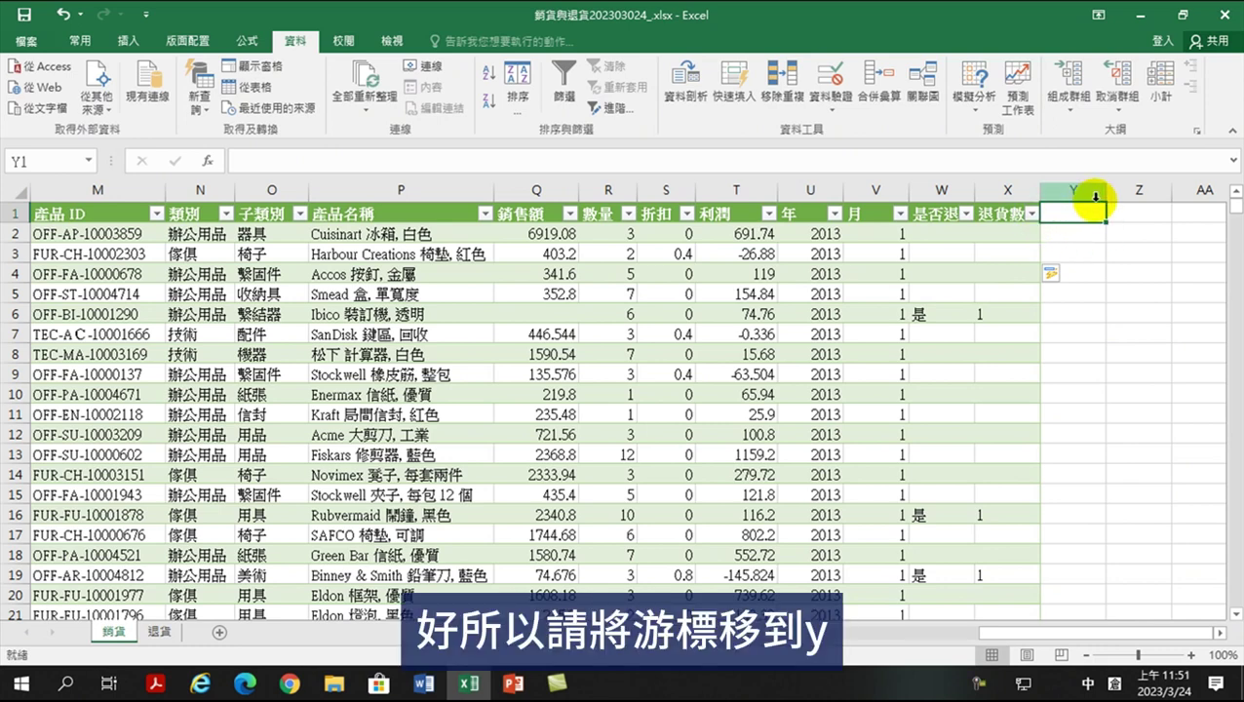
type("退")
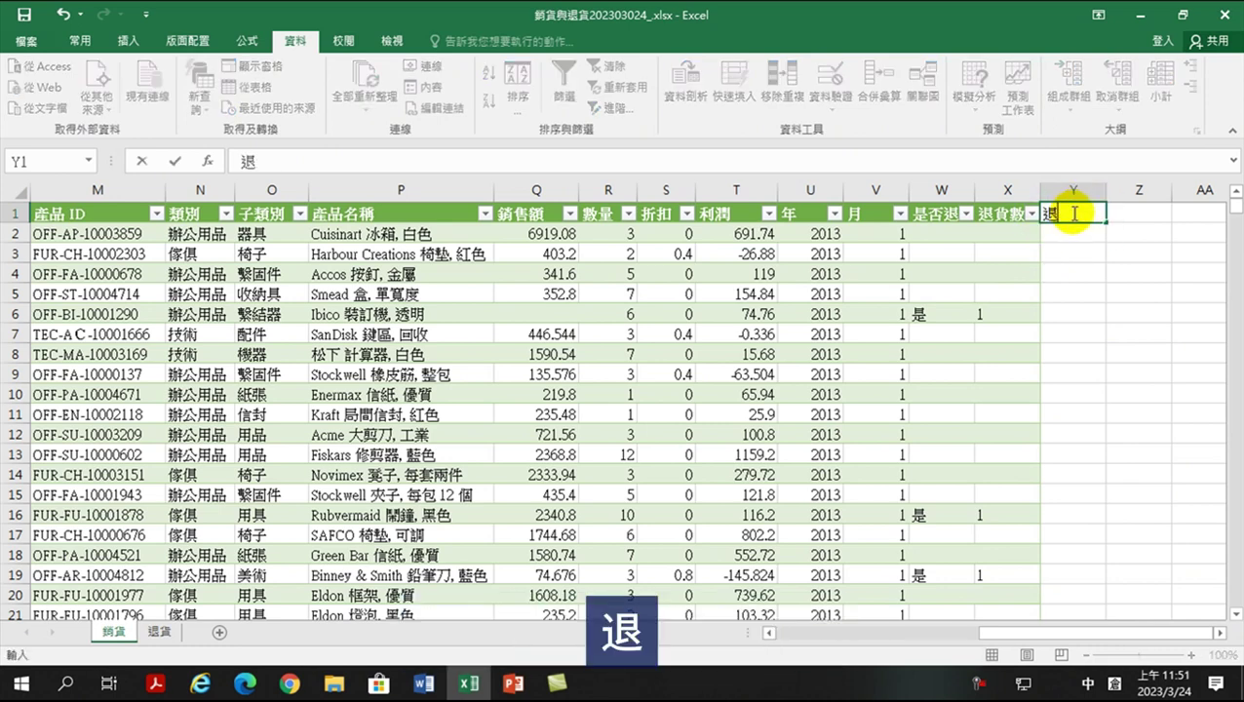
type("貨土火弓")
key("space")
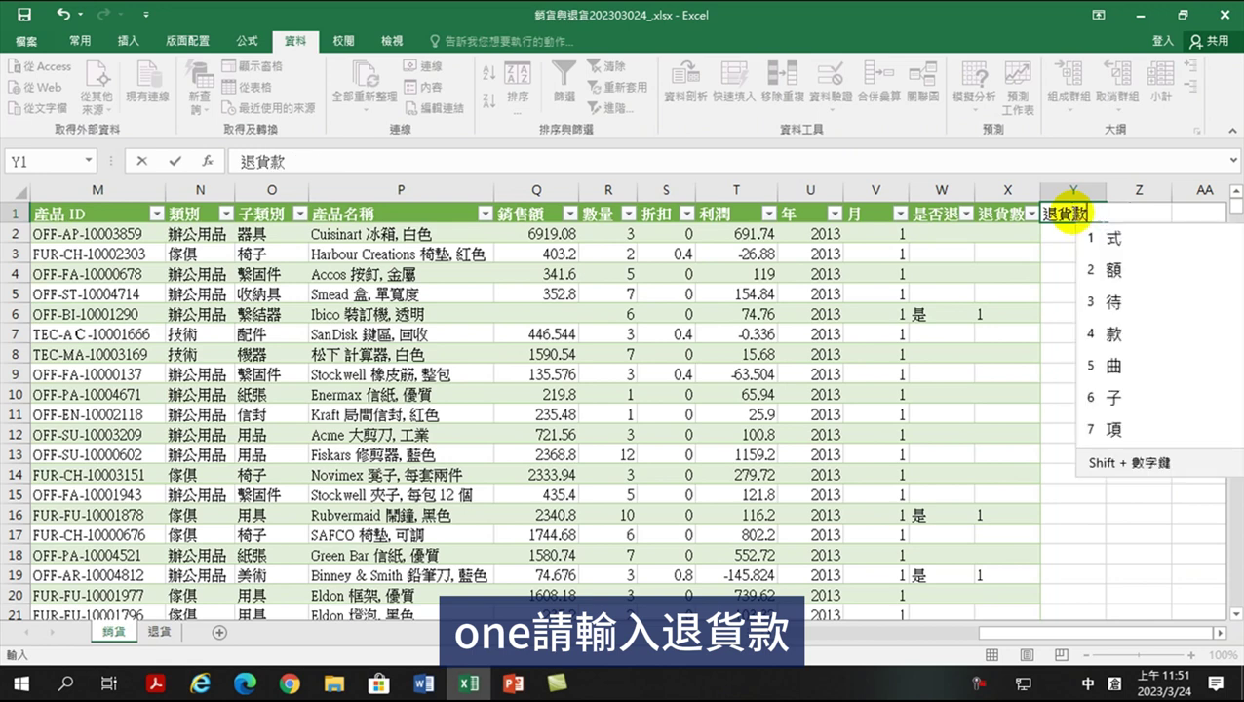
key("Return")
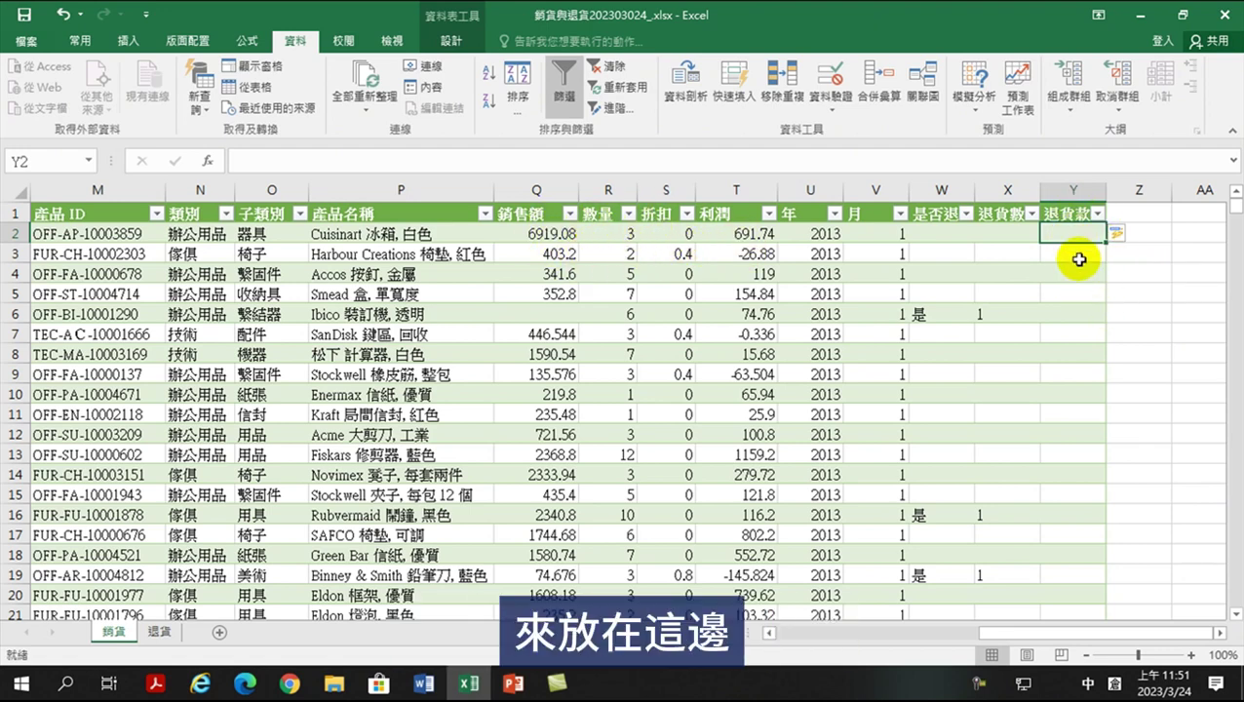
type("=")
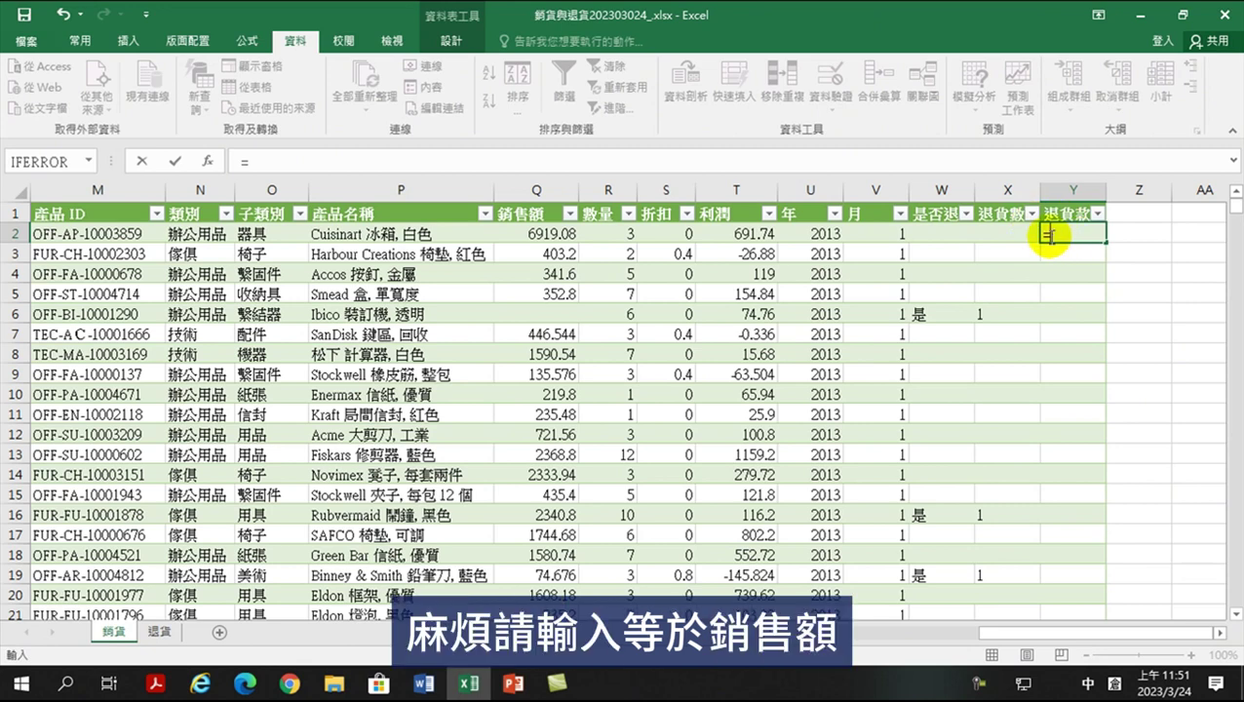
left_click(534, 236)
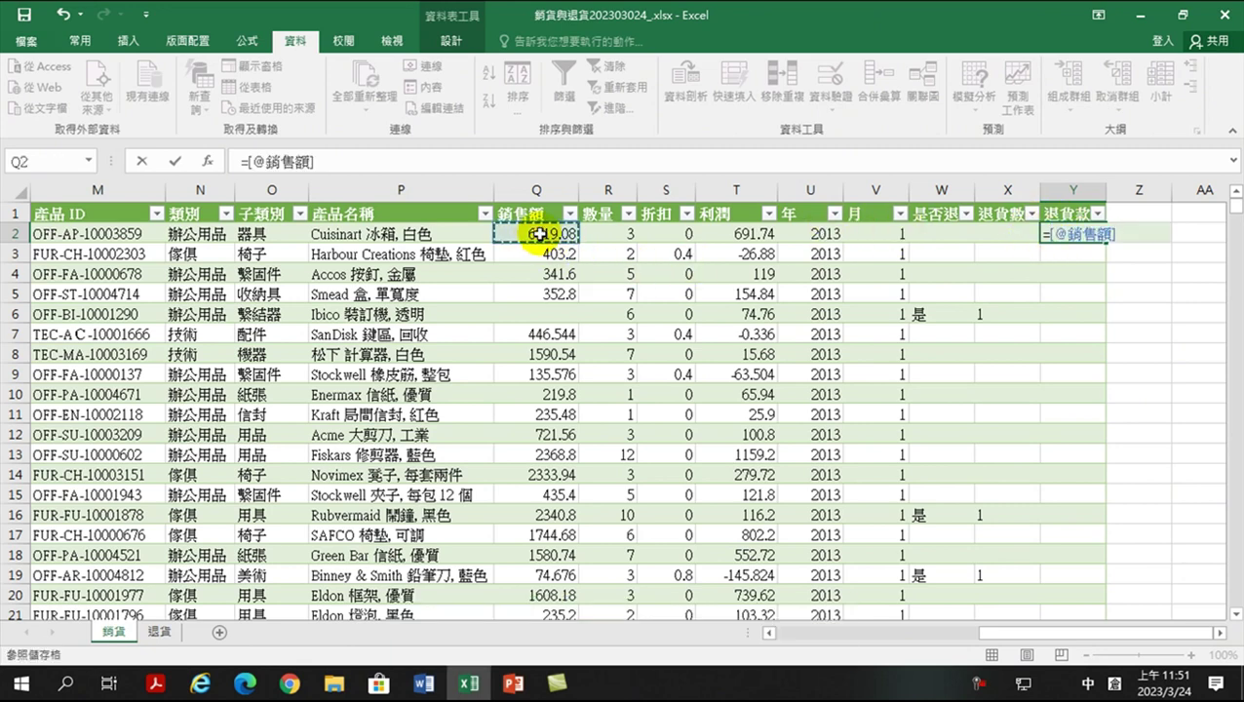
type("/")
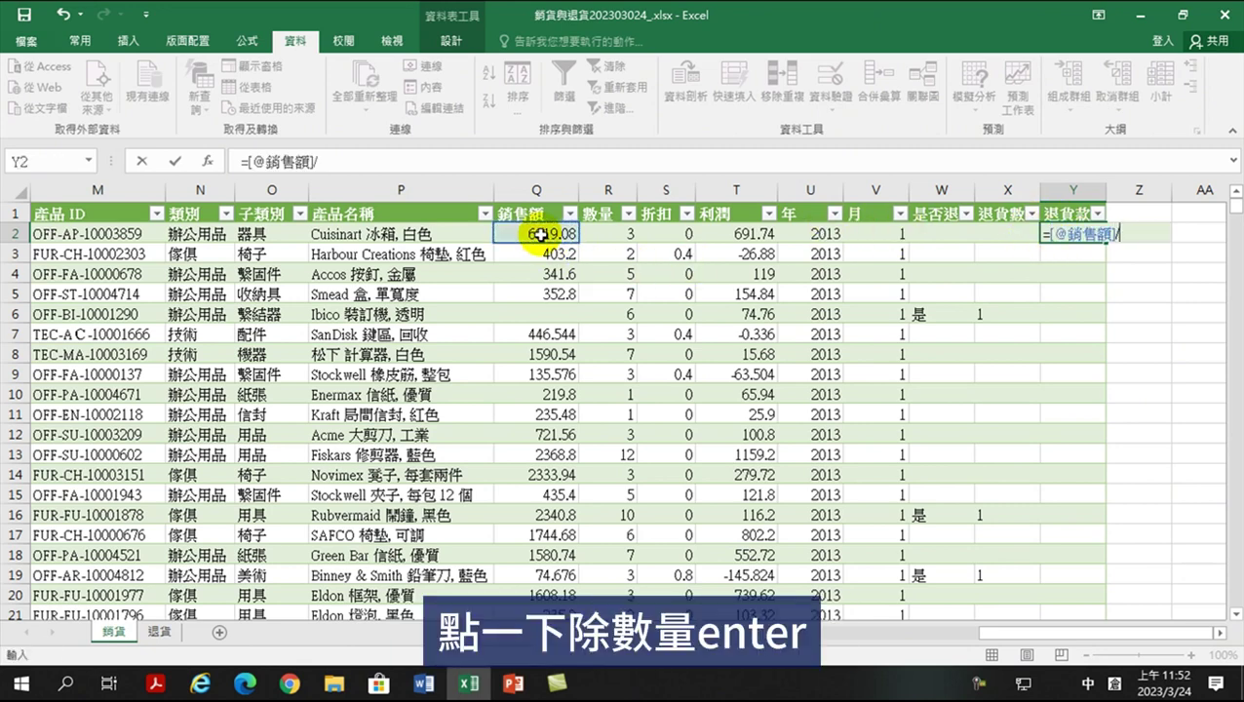
left_click(604, 233)
key("Return")
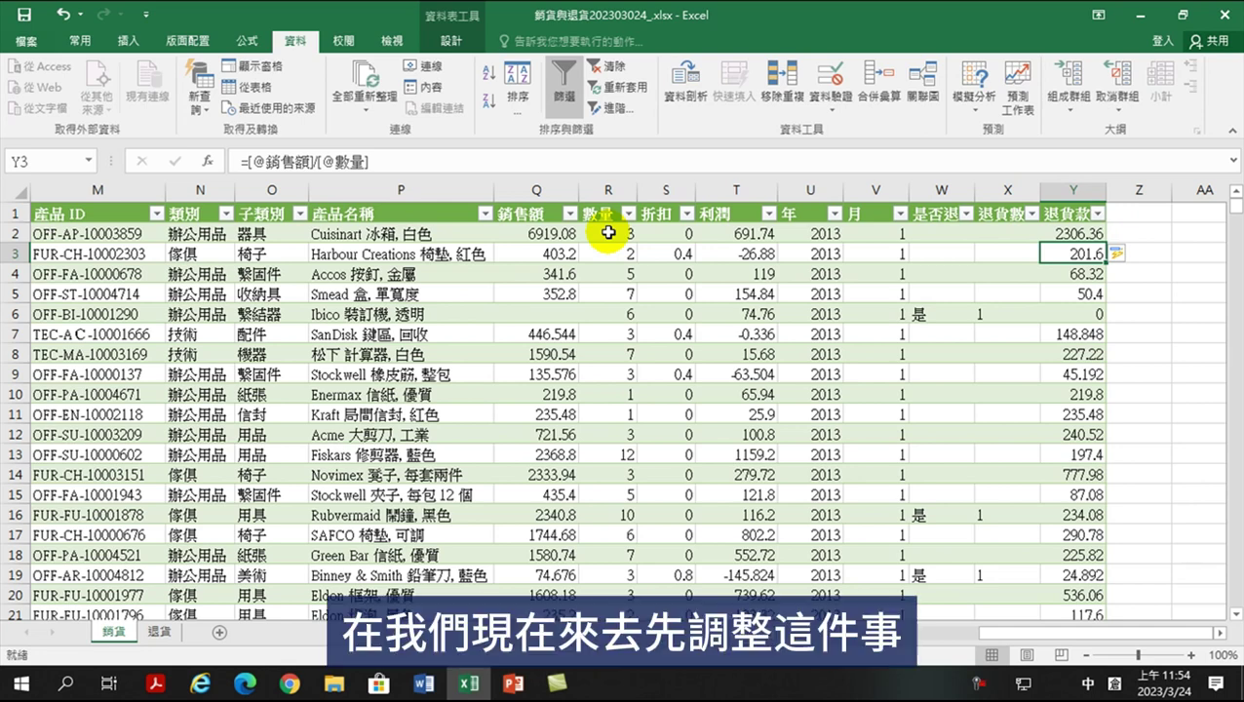
left_click(1058, 233)
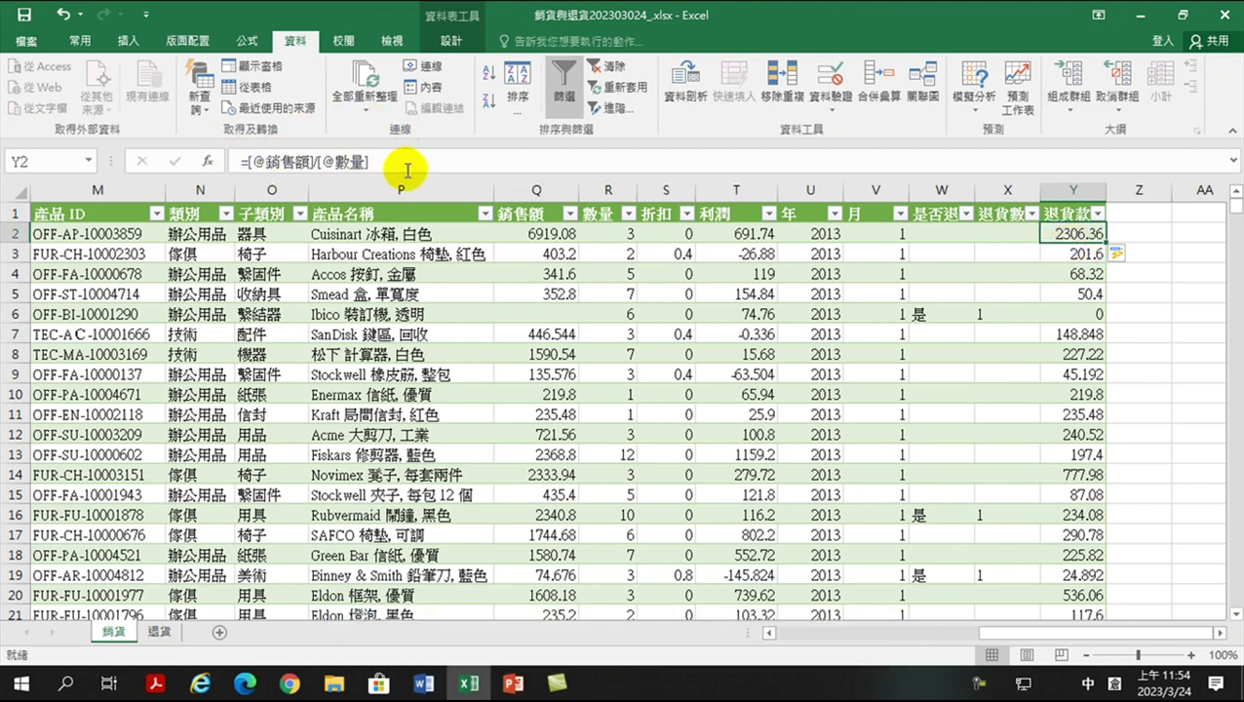
left_click_drag(249, 162, 390, 162)
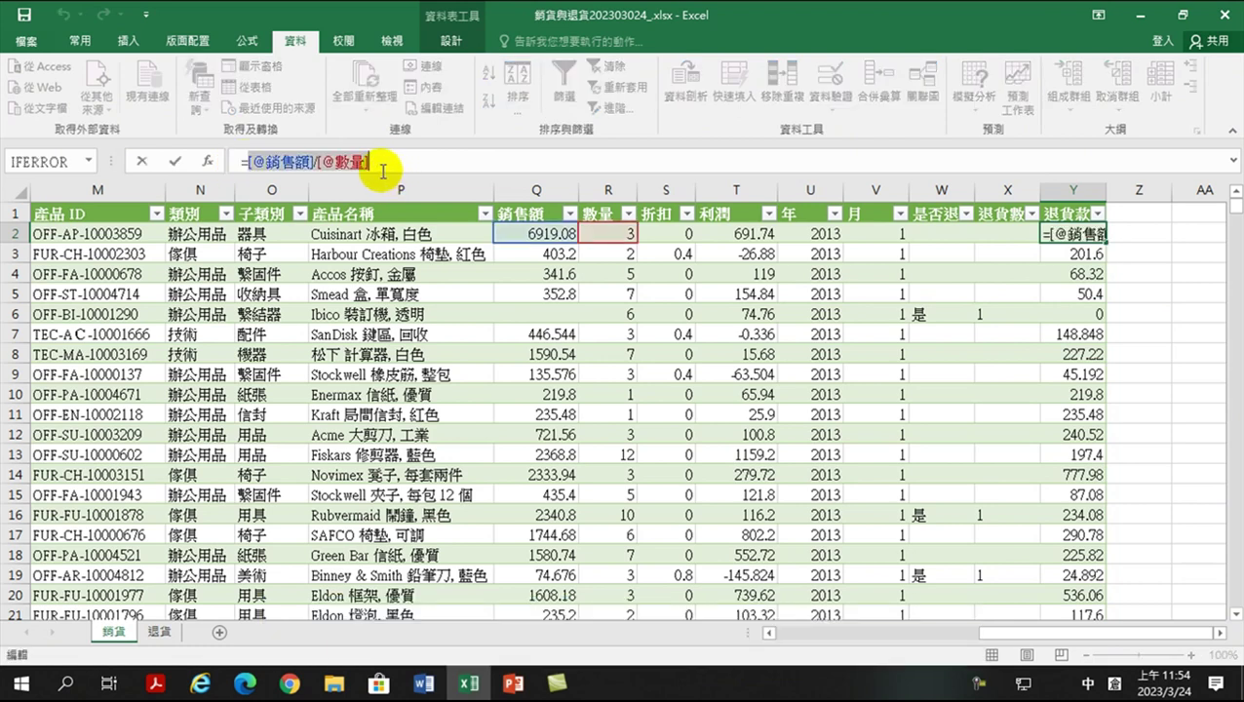
key("ctrl+x")
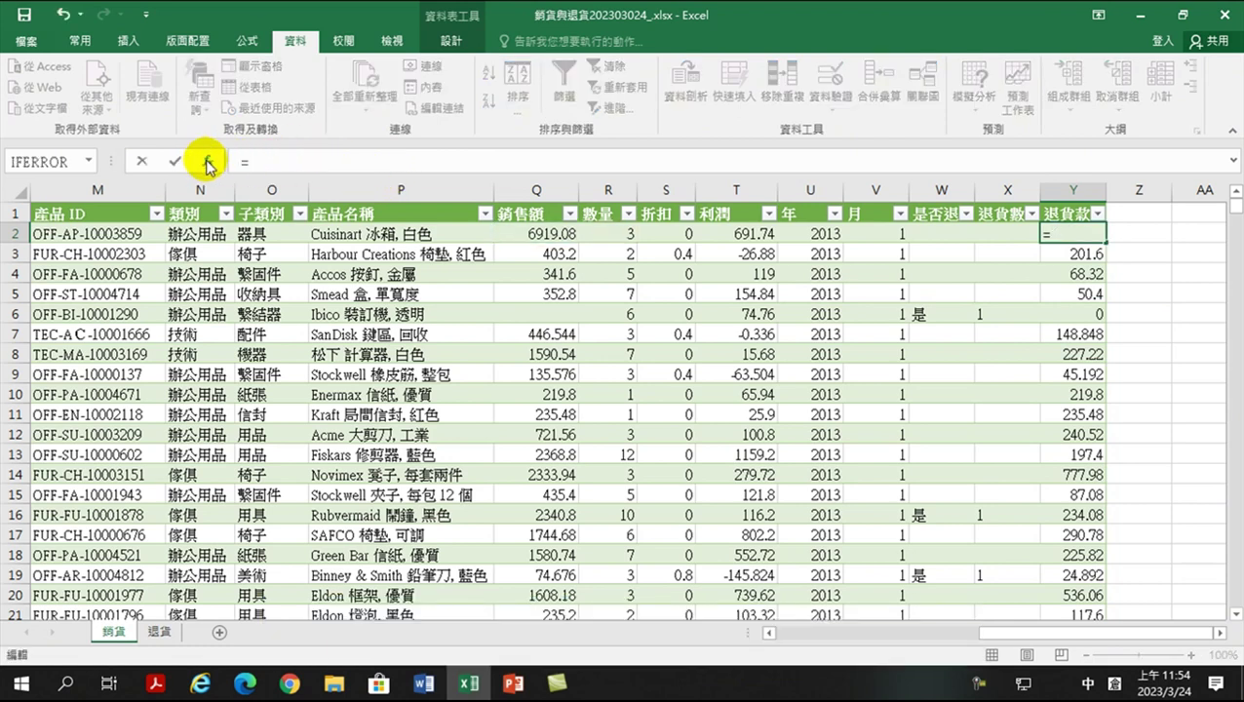
Step: Search for IF in Insert Function and insert it into Y2
left_click(209, 162)
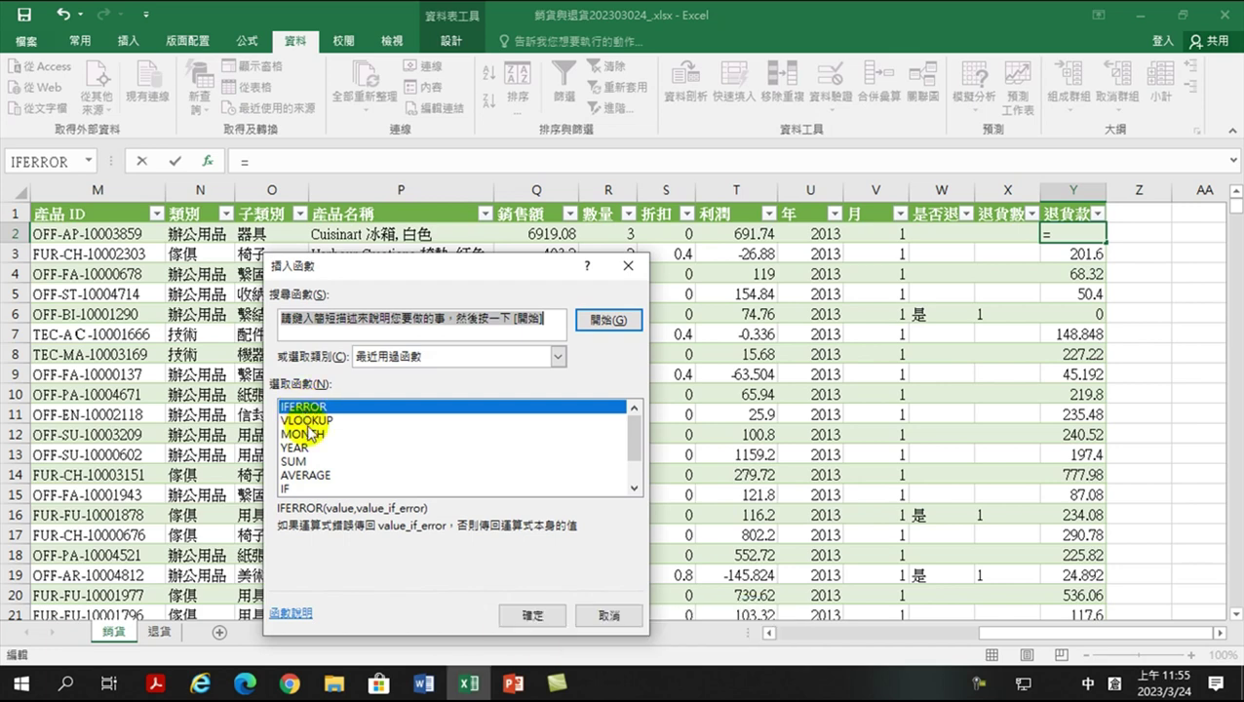
left_click(286, 490)
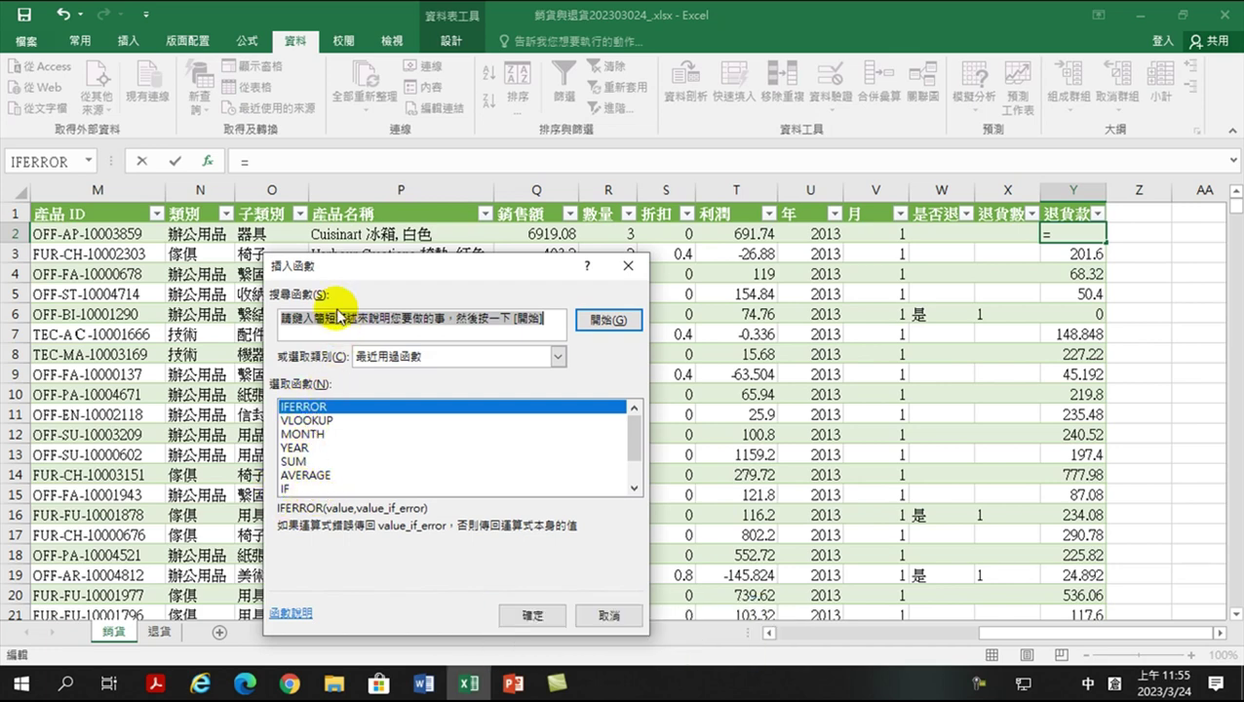
left_click(285, 320)
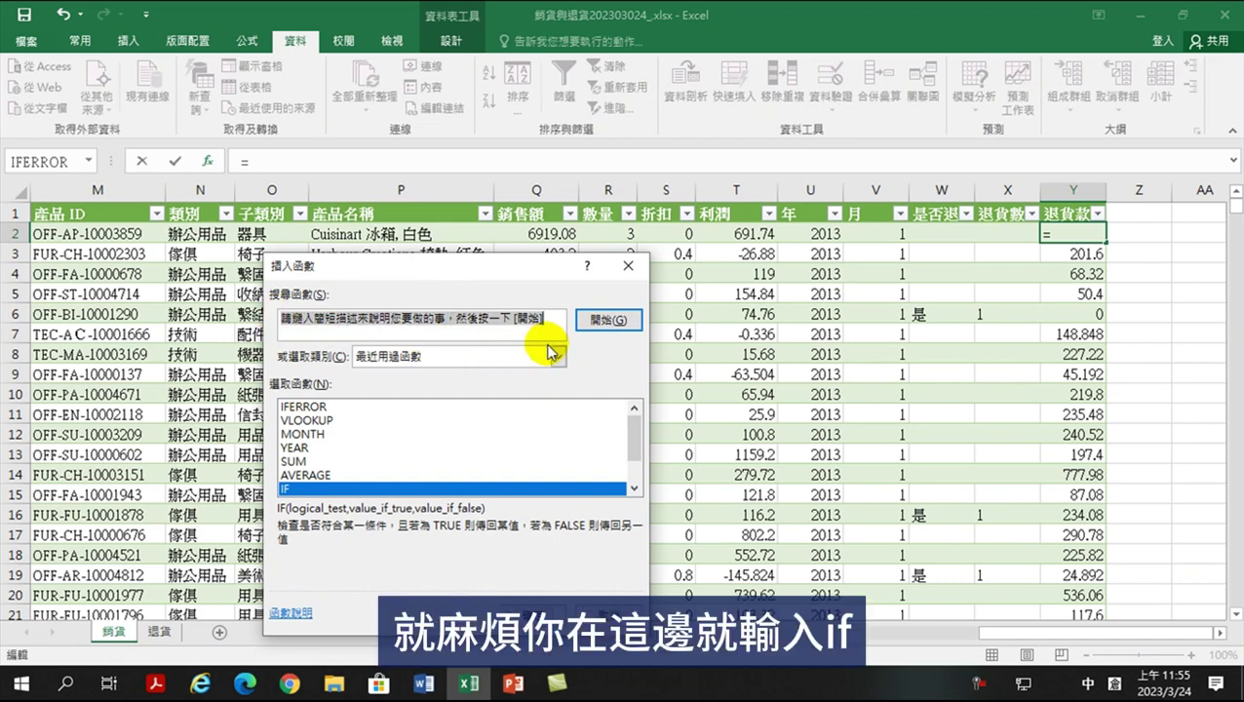
type("IF")
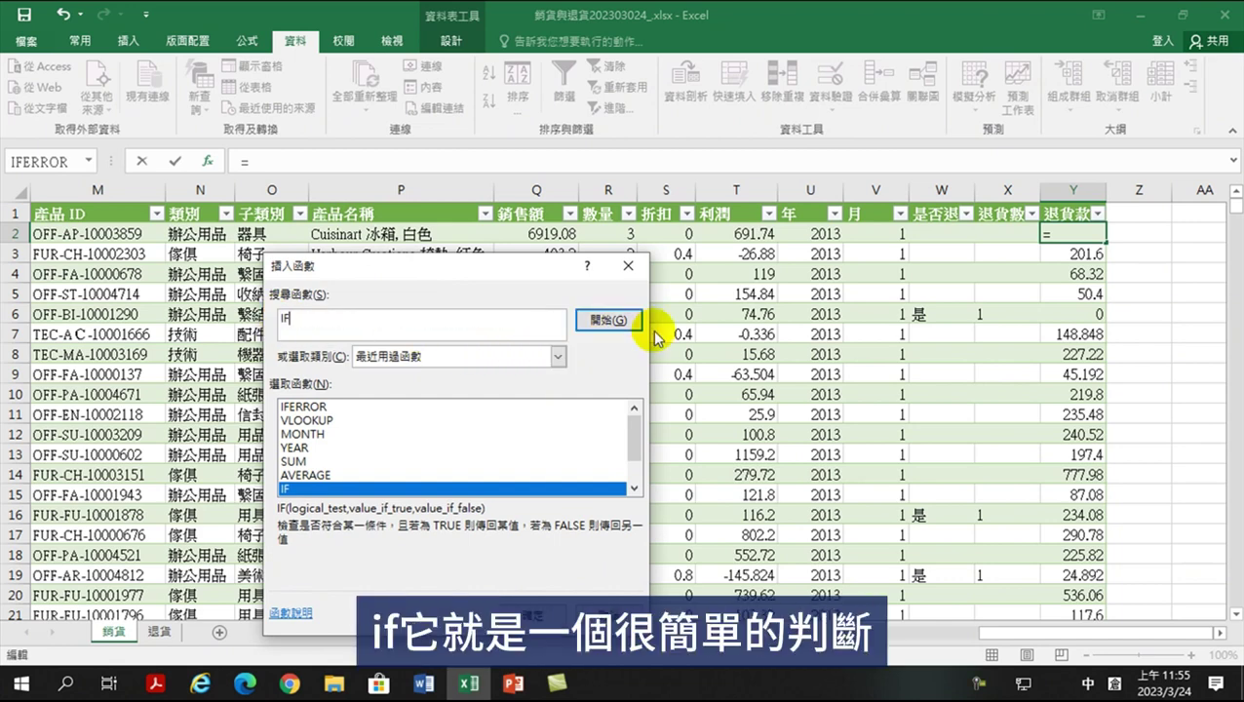
left_click(603, 321)
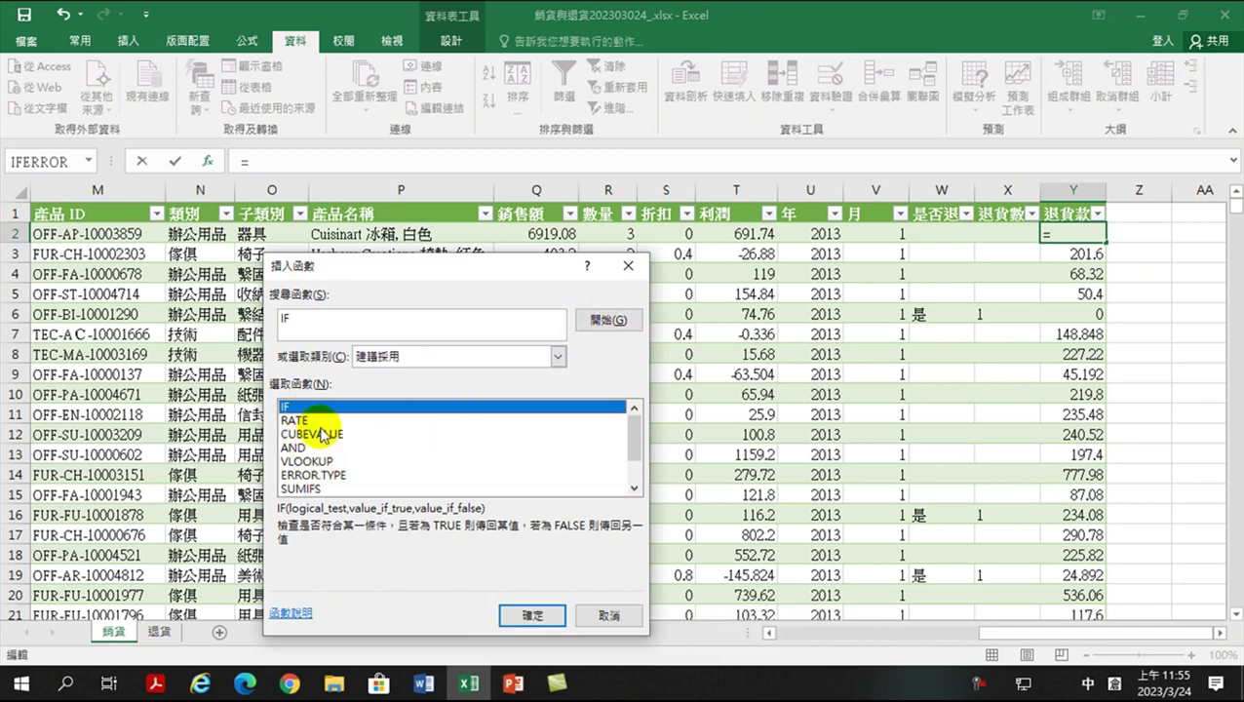
left_click(533, 615)
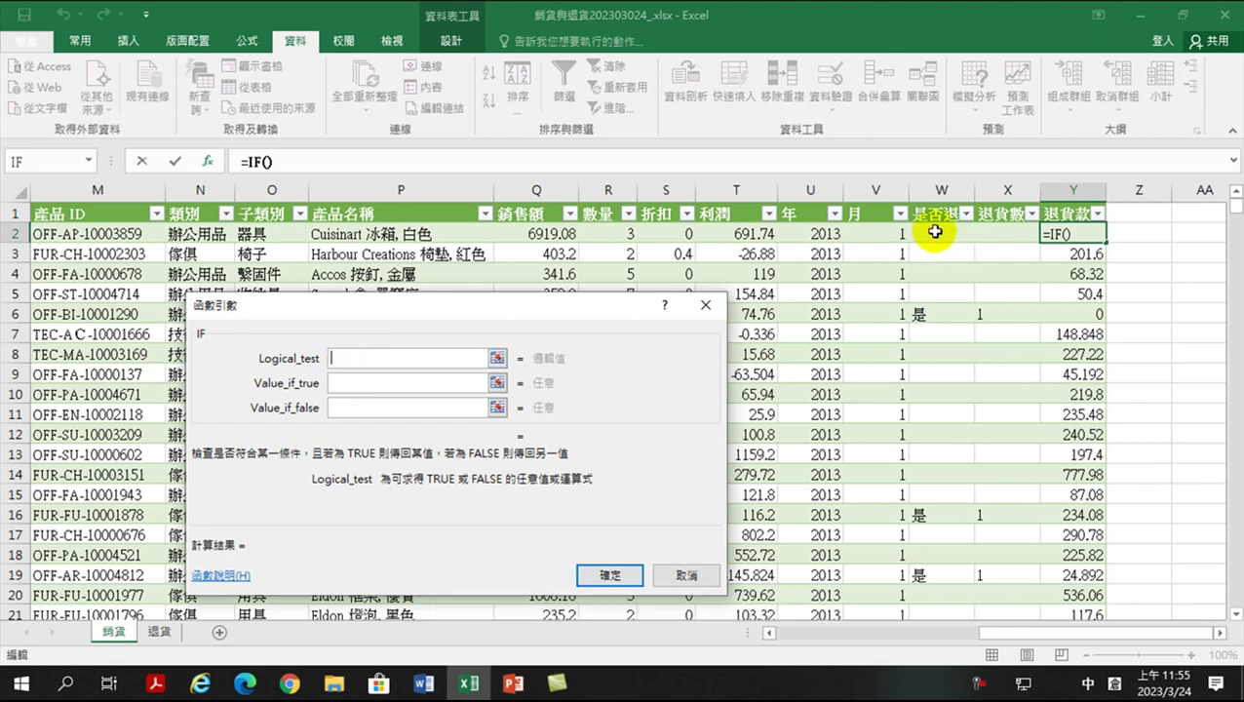
left_click(934, 231)
type("=\"")
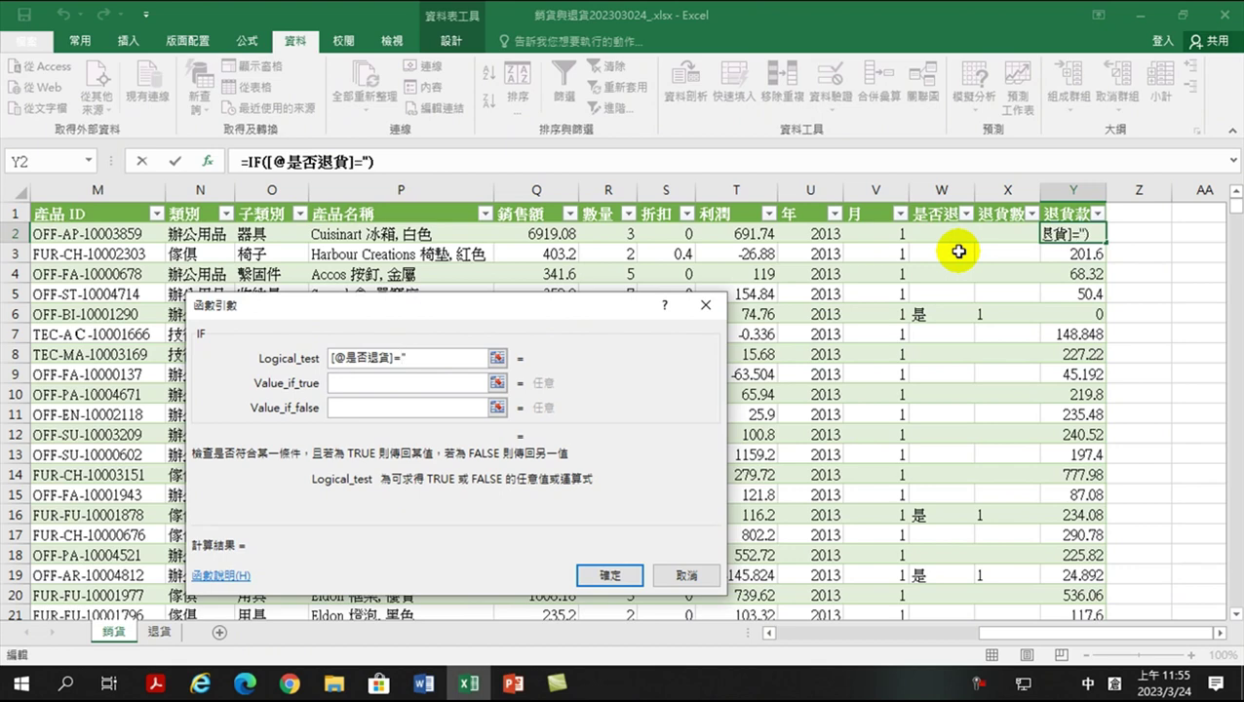
type("是\"")
key("Left")
type("是")
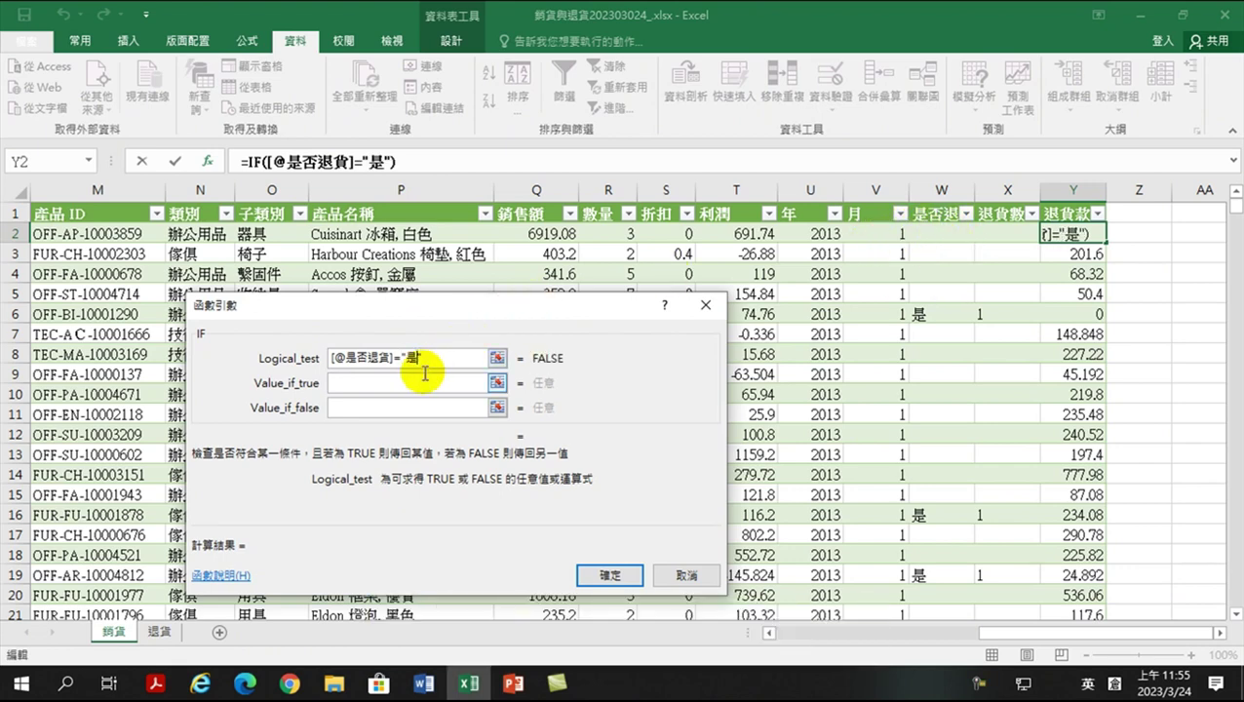
left_click(386, 385)
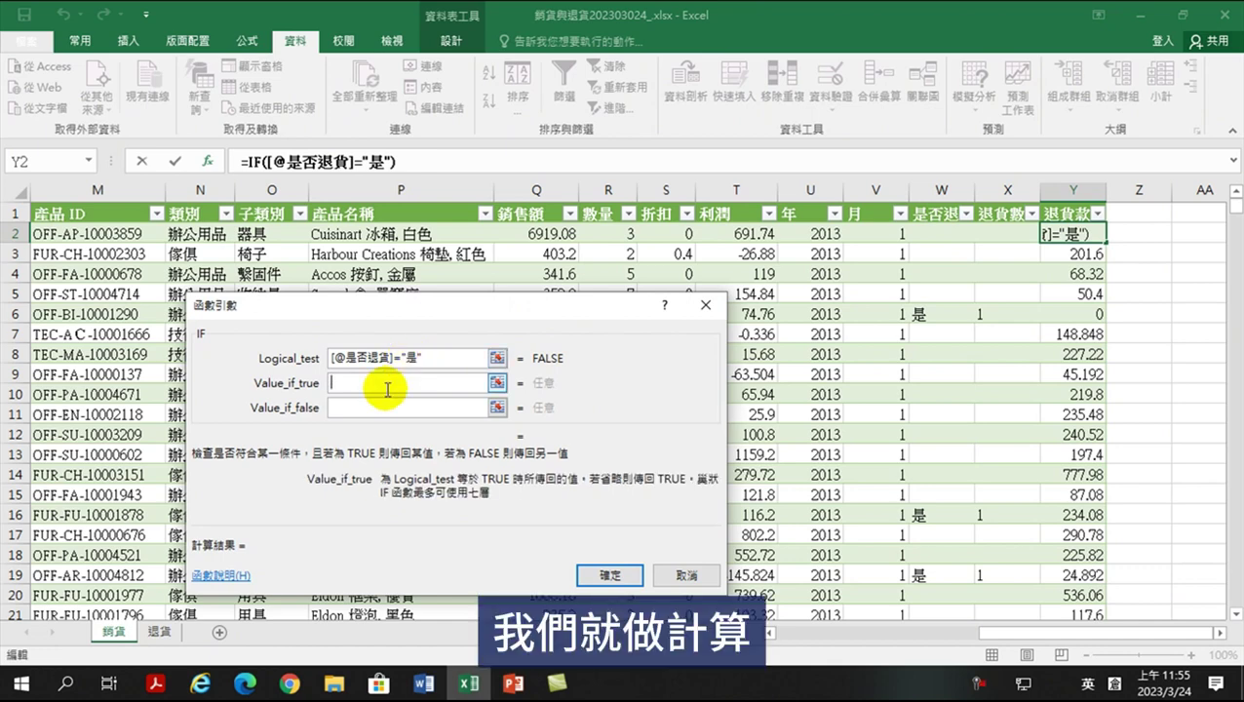
key("ctrl+v")
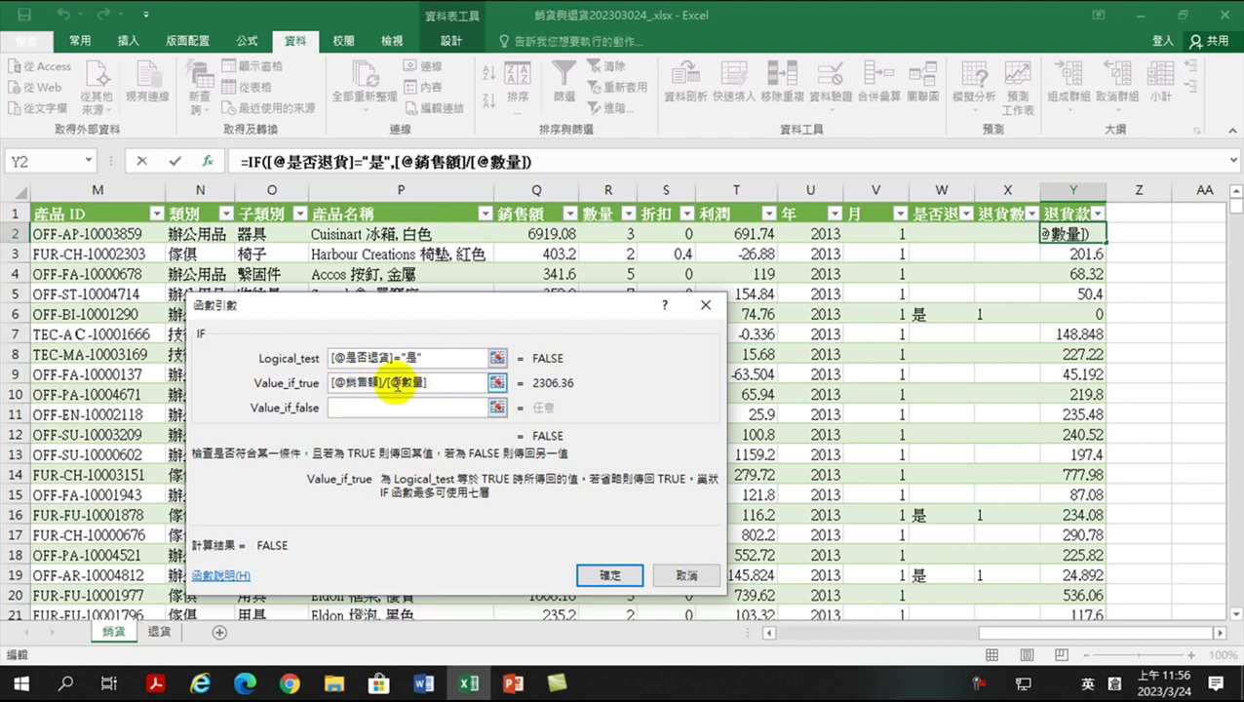
left_click(382, 409)
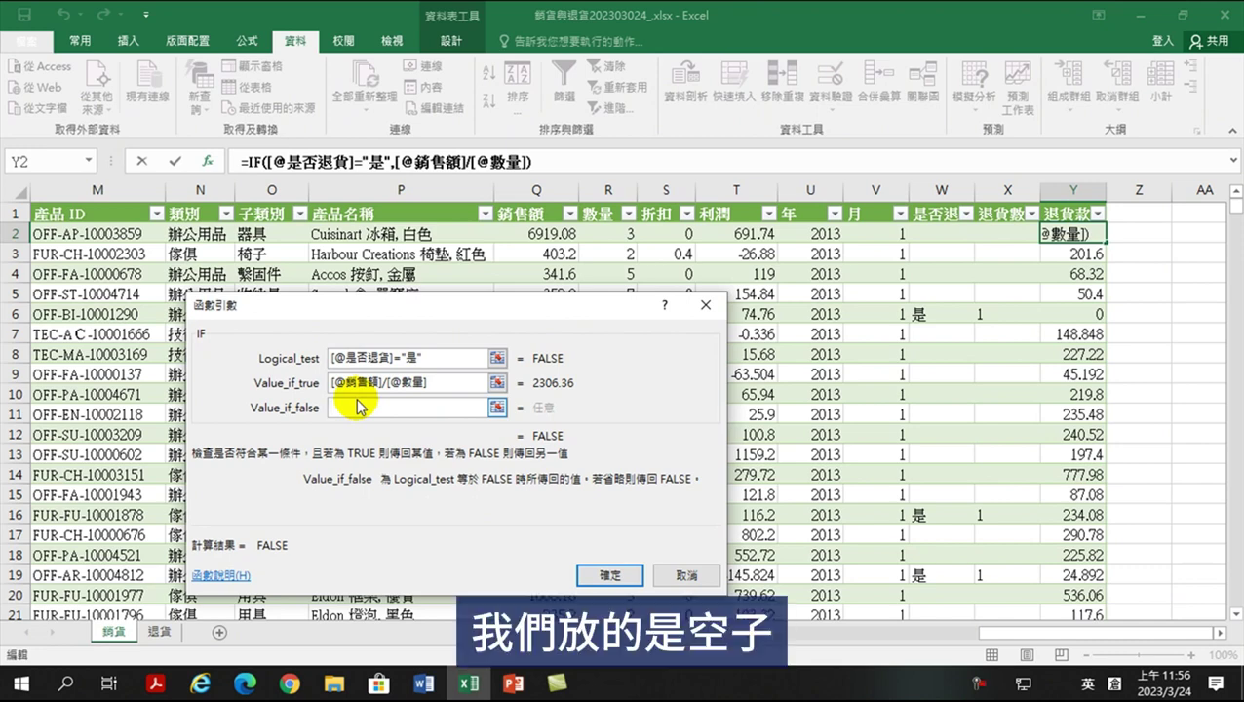
type("\"\"")
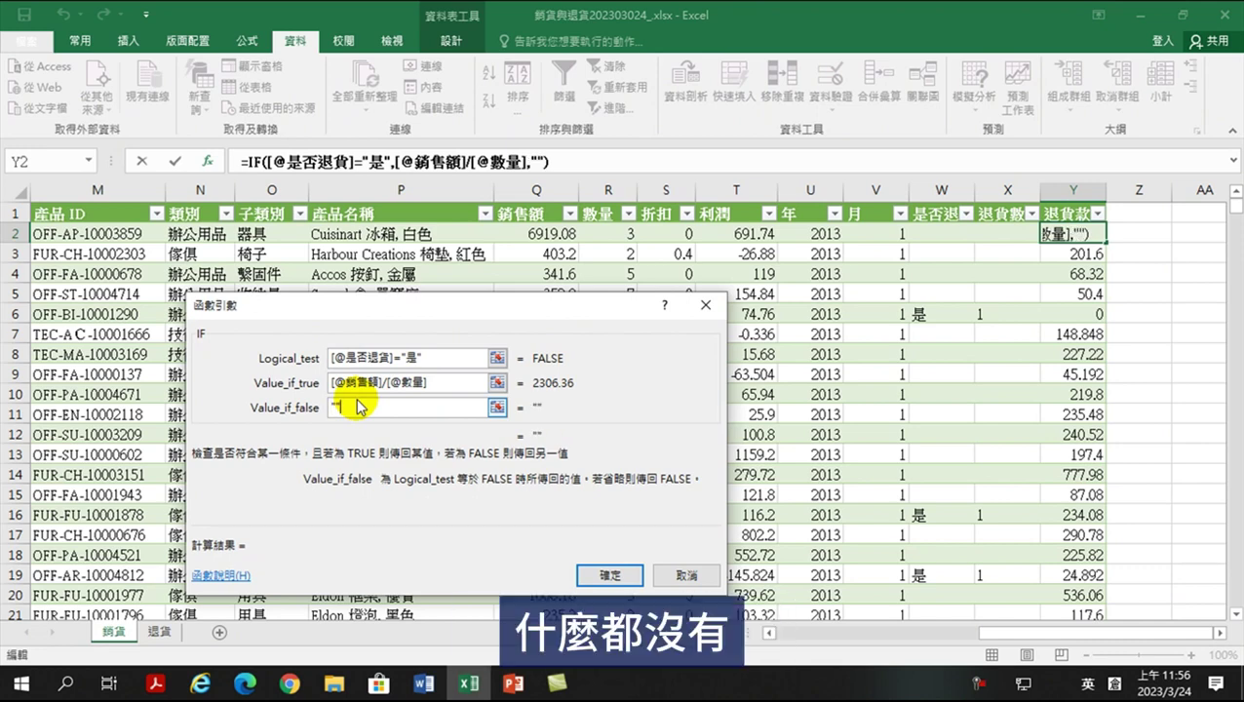